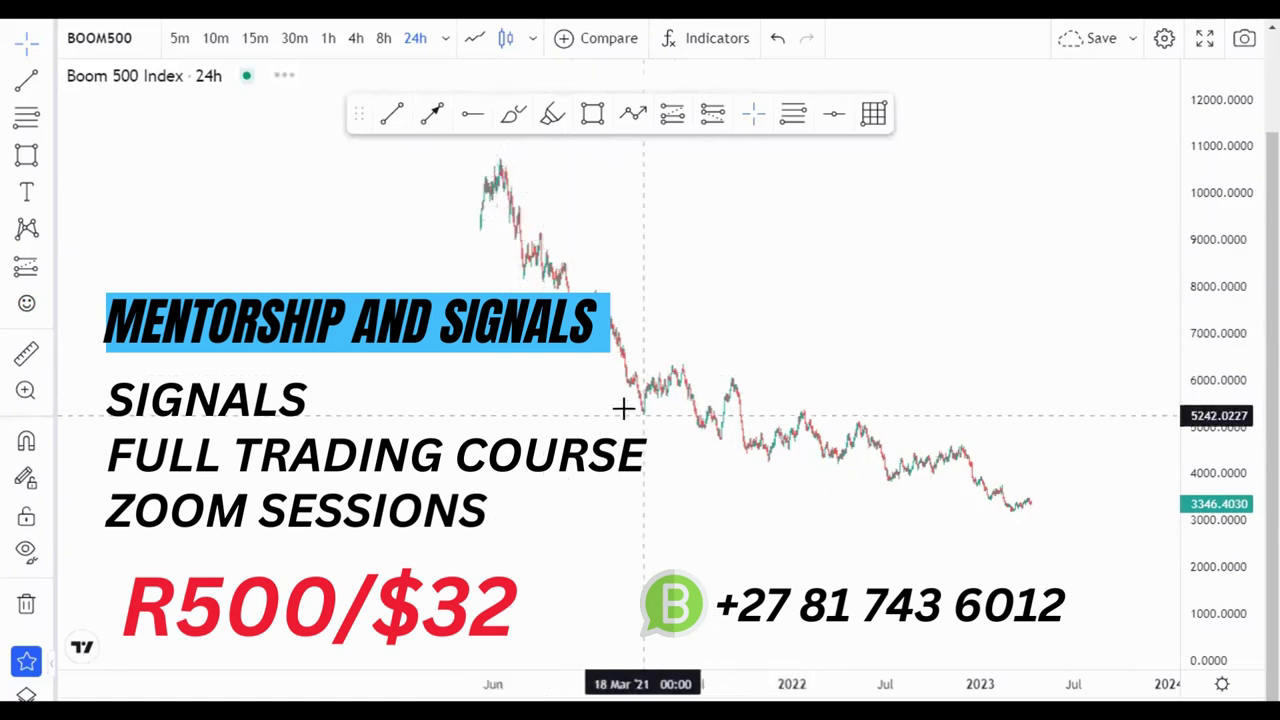
- Draw two descending trend lines on the 24h chart, above the highs from September 2021 and below the lows from August 2021 to May 2023
{"action": "scroll", "coordinate": [779, 400], "scroll_direction": "up", "scroll_amount": 2}
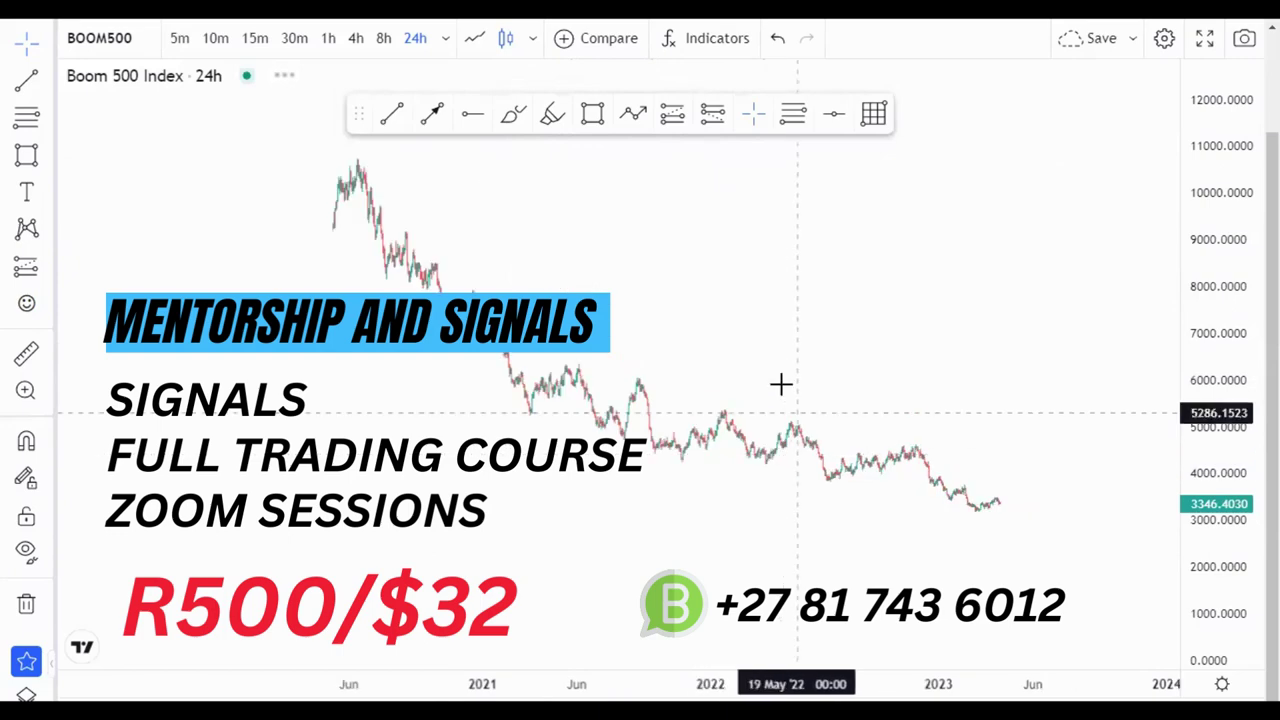
{"action": "scroll", "coordinate": [889, 513], "scroll_direction": "up", "scroll_amount": 5}
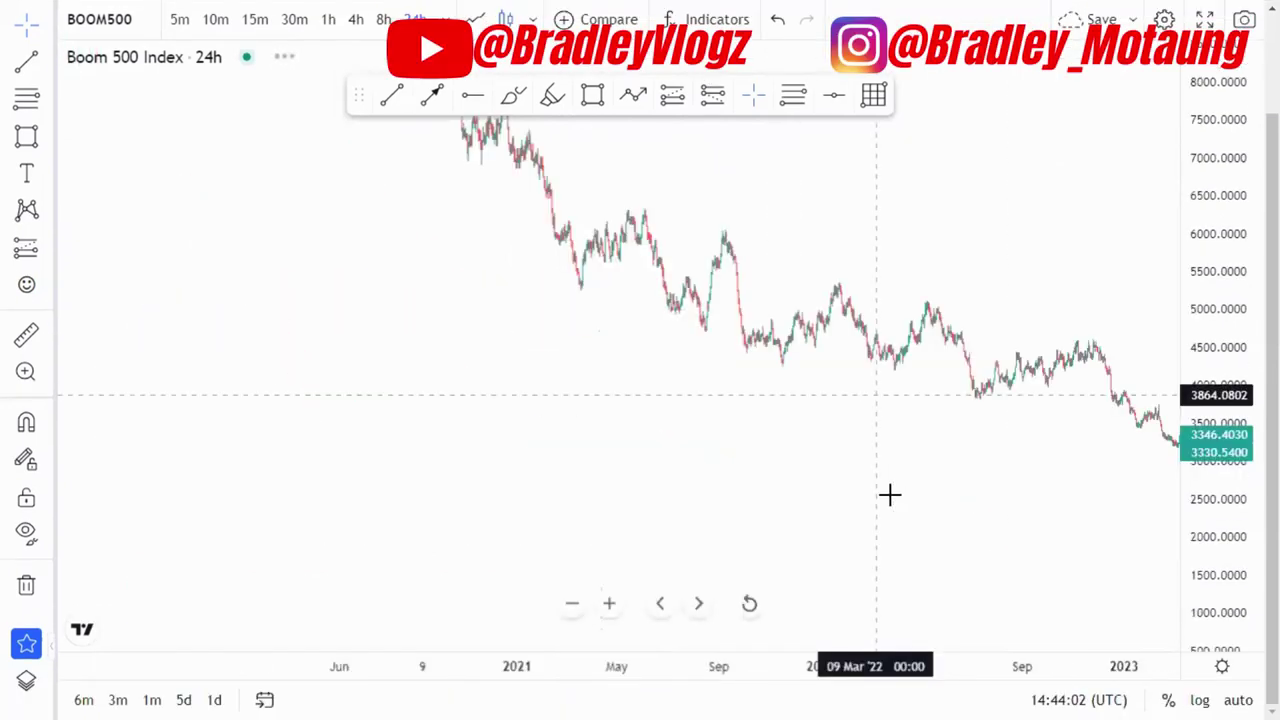
{"action": "scroll", "coordinate": [1100, 549], "scroll_direction": "down", "scroll_amount": 4}
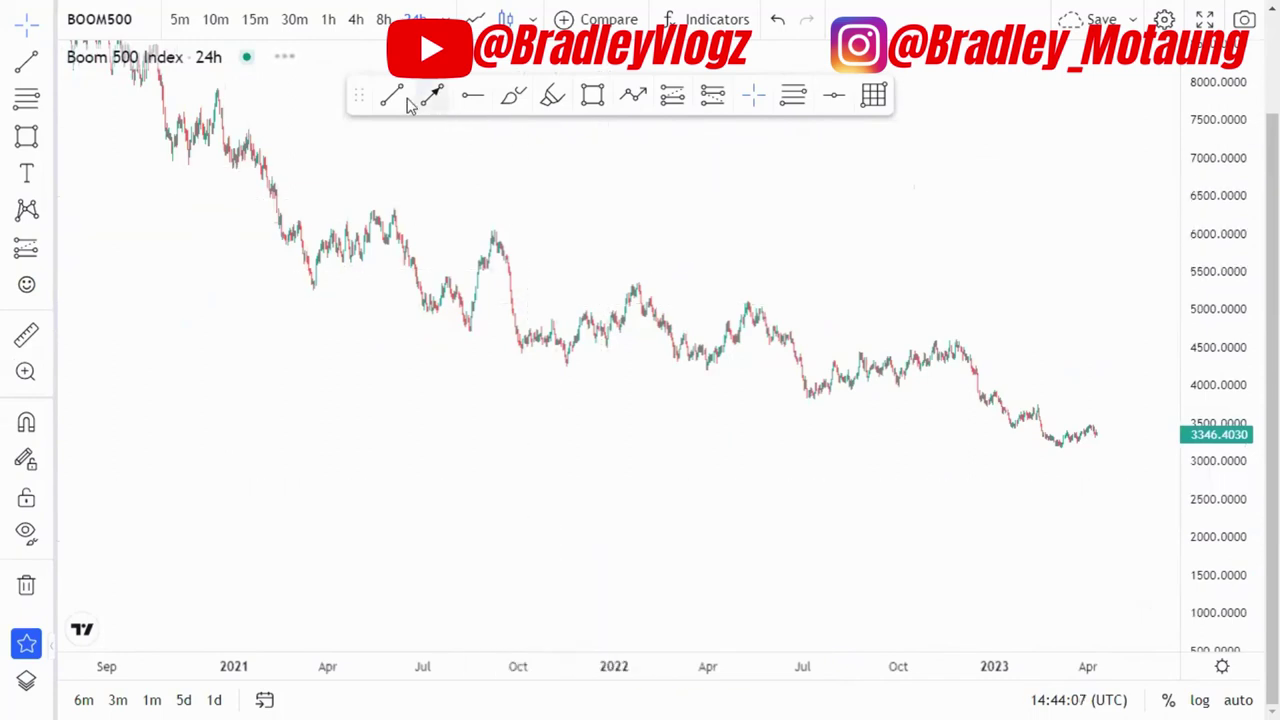
{"action": "left_click", "coordinate": [496, 228]}
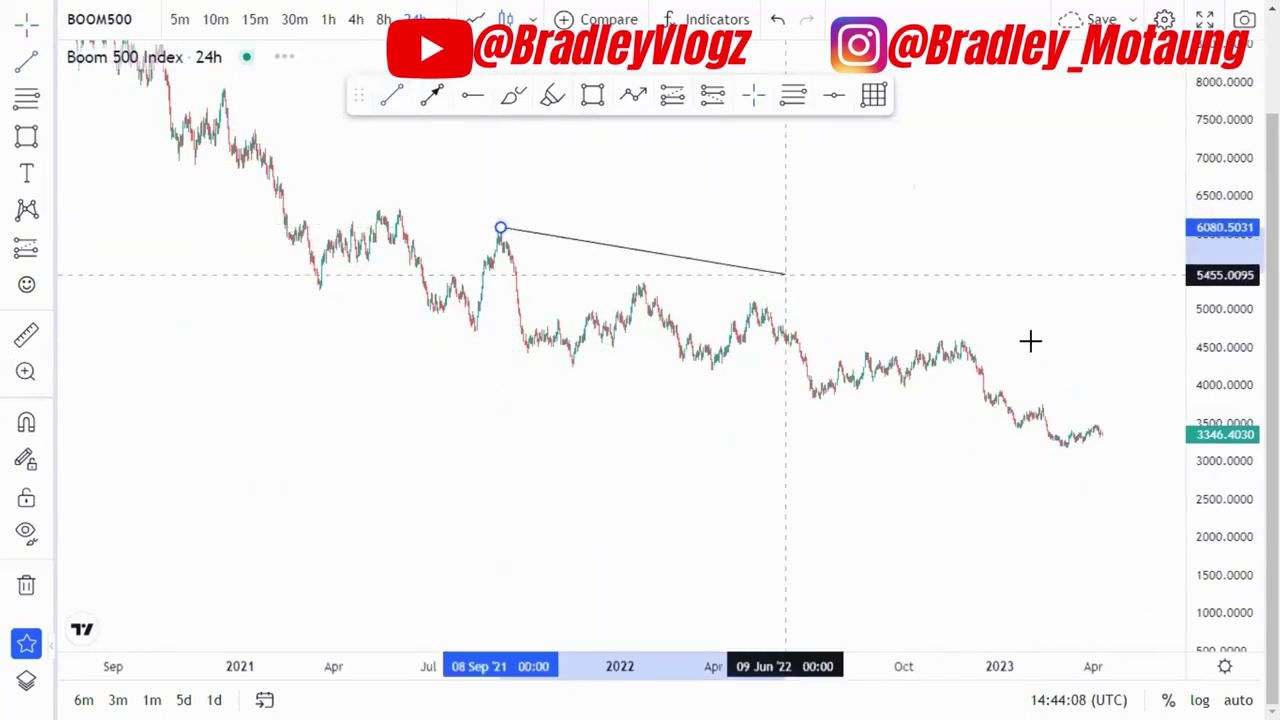
{"action": "left_click", "coordinate": [1140, 383]}
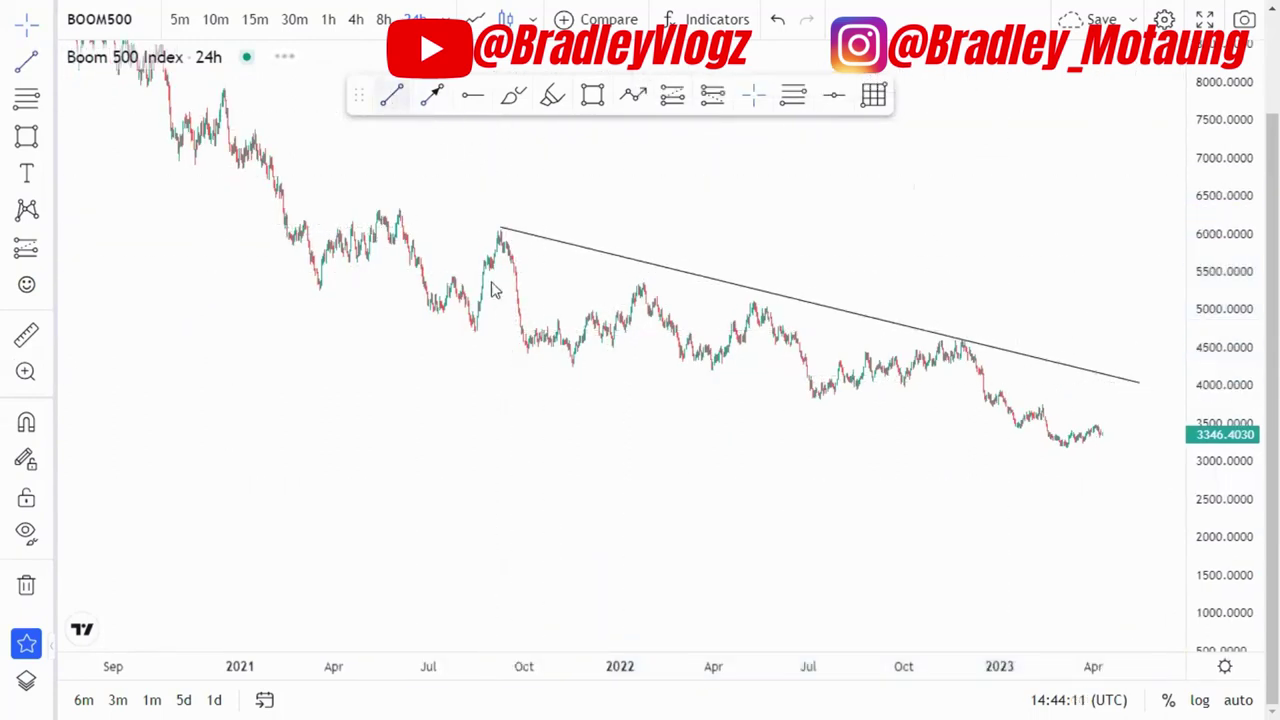
{"action": "left_click", "coordinate": [474, 340]}
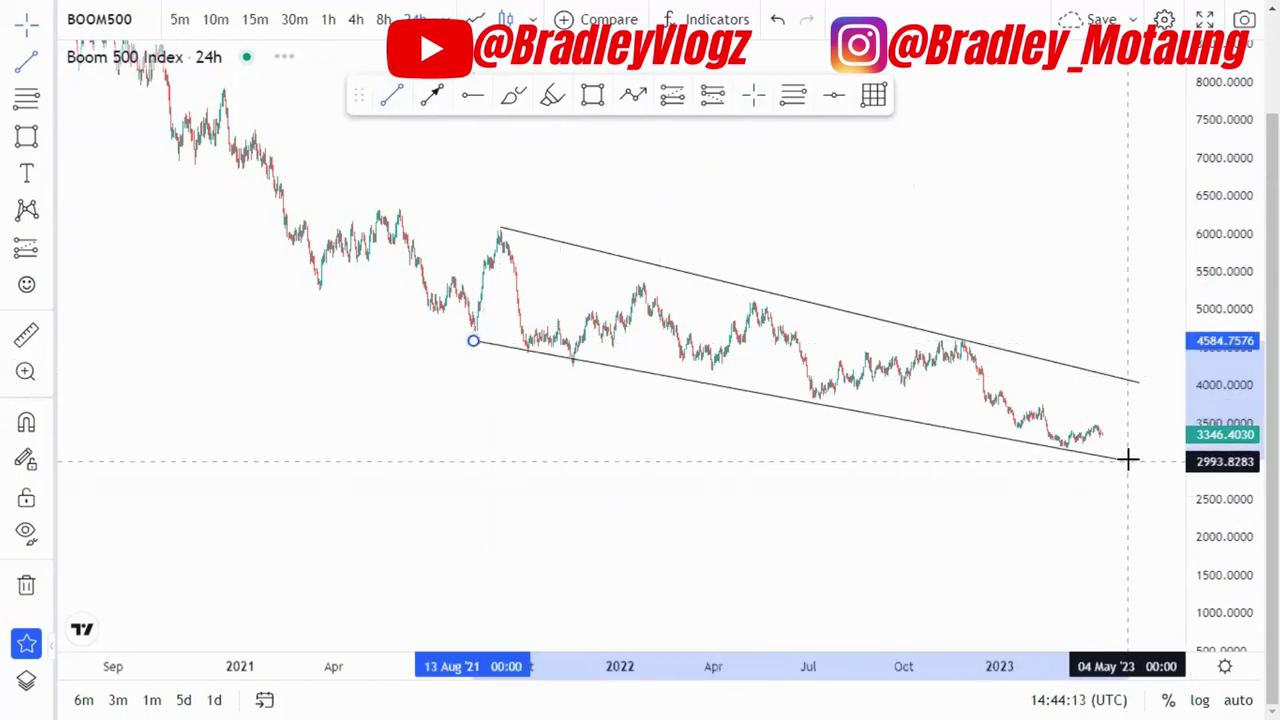
- Shorten both channel lines to start around November 2021 along the price action, and extend the upper line's far end slightly
{"action": "left_click_drag", "start_coordinate": [473, 341], "coordinate": [549, 362]}
{"action": "left_click_drag", "start_coordinate": [714, 457], "coordinate": [592, 488]}
{"action": "left_click_drag", "start_coordinate": [380, 262], "coordinate": [449, 305]}
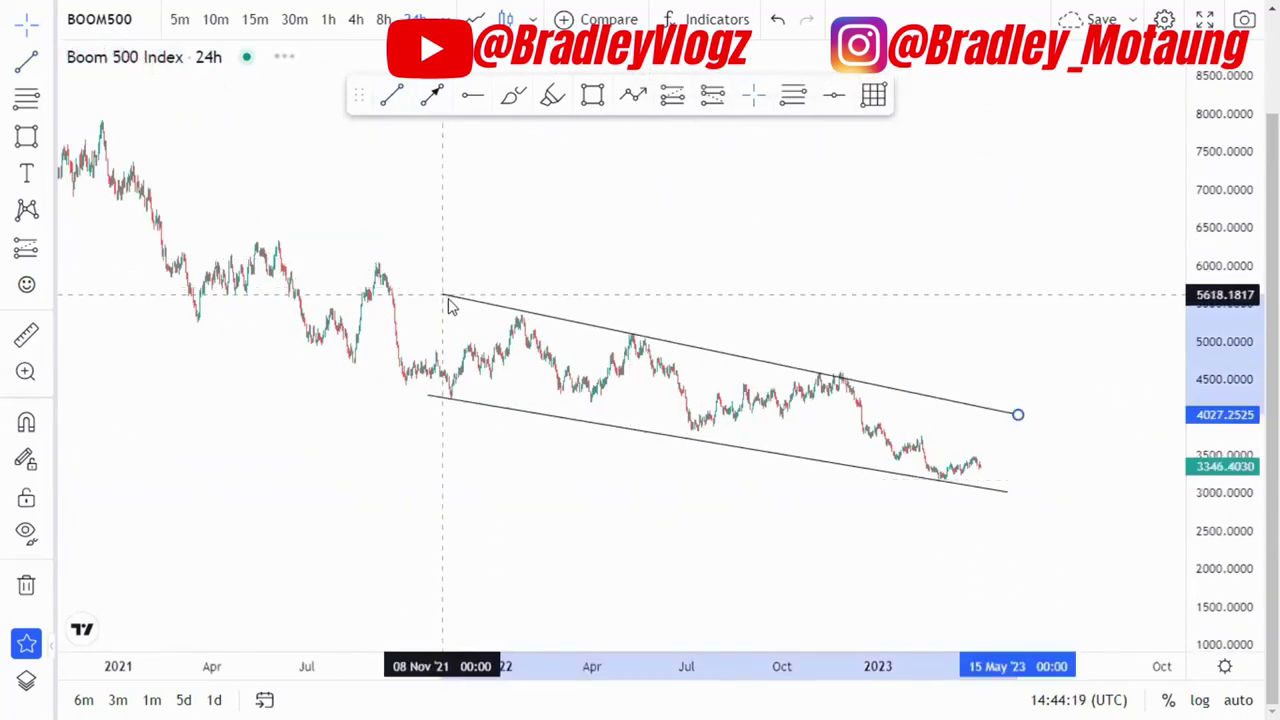
{"action": "left_click_drag", "start_coordinate": [1018, 415], "coordinate": [1054, 411]}
{"action": "left_click", "coordinate": [430, 397]}
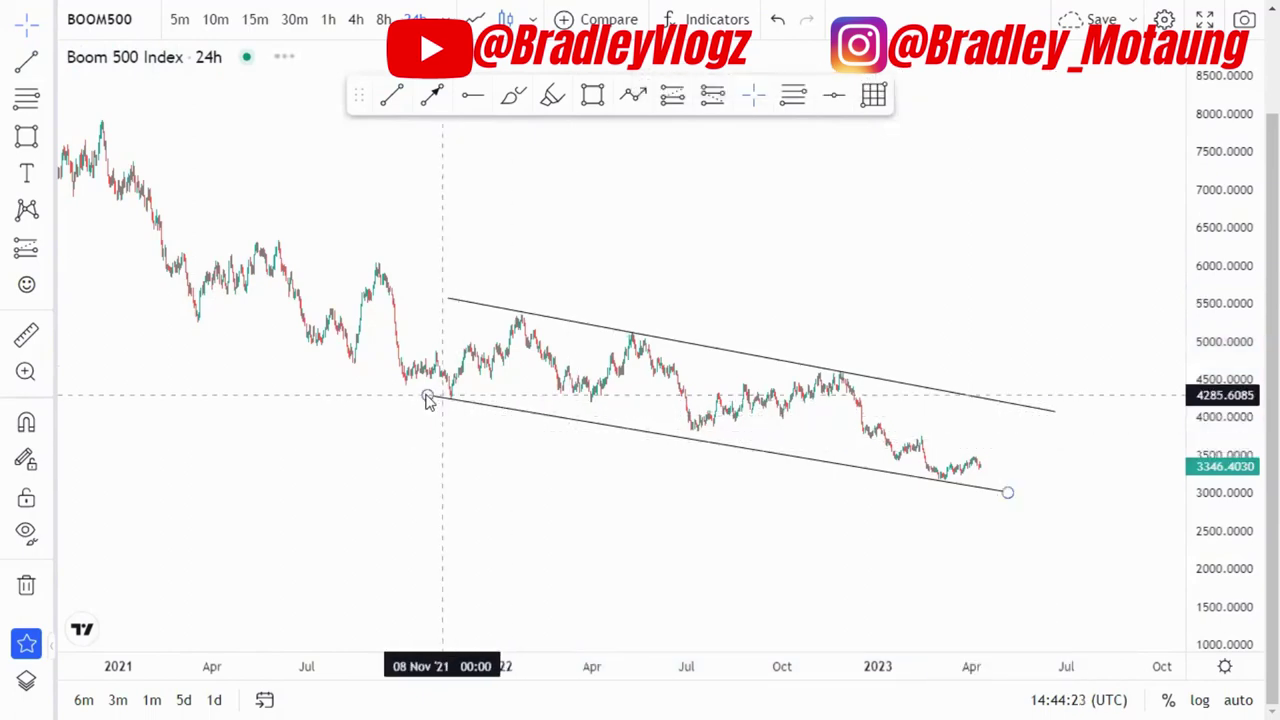
{"action": "left_click", "coordinate": [839, 504]}
- Examine the price swings inside the descending channel from late 2021 to April 2023
{"action": "left_click_drag", "start_coordinate": [1208, 572], "coordinate": [1169, 377]}
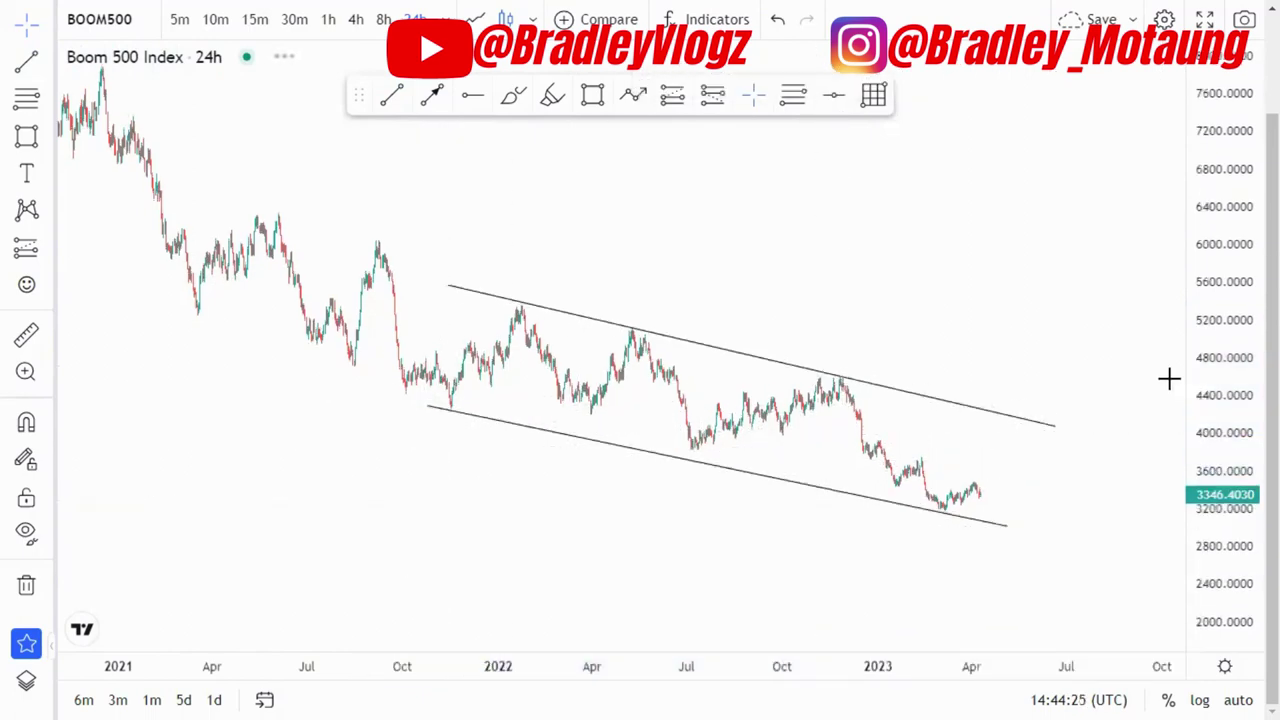
{"action": "scroll", "coordinate": [1089, 551], "scroll_direction": "up", "scroll_amount": 5}
{"action": "left_click_drag", "start_coordinate": [890, 539], "coordinate": [963, 362]}
{"action": "scroll", "coordinate": [883, 514], "scroll_direction": "up", "scroll_amount": 2}
{"action": "left_click_drag", "start_coordinate": [897, 508], "coordinate": [935, 508]}
{"action": "left_click_drag", "start_coordinate": [751, 512], "coordinate": [989, 531]}
{"action": "scroll", "coordinate": [989, 531], "scroll_direction": "down", "scroll_amount": 5}
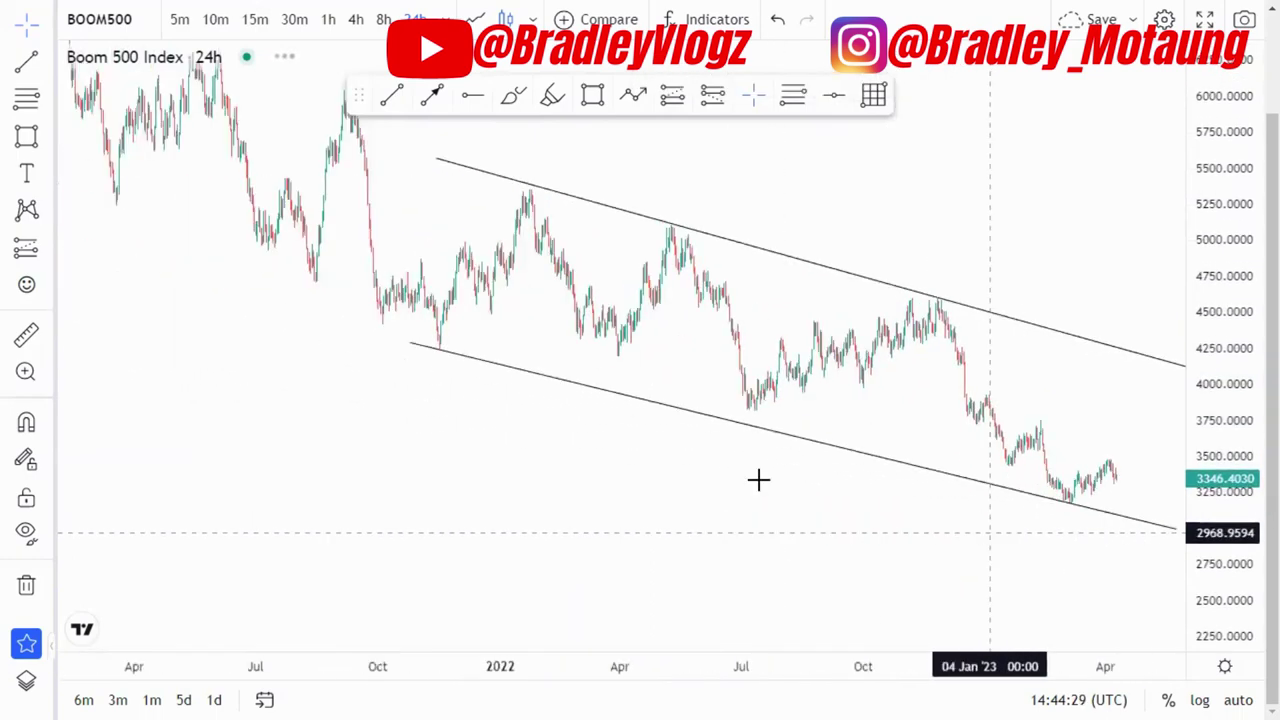
{"action": "left_click_drag", "start_coordinate": [754, 482], "coordinate": [623, 526]}
- Draw a downward arrow above the upper channel line near July 2022 and a short arrow below the lower line near December 2022
{"action": "left_click", "coordinate": [513, 95]}
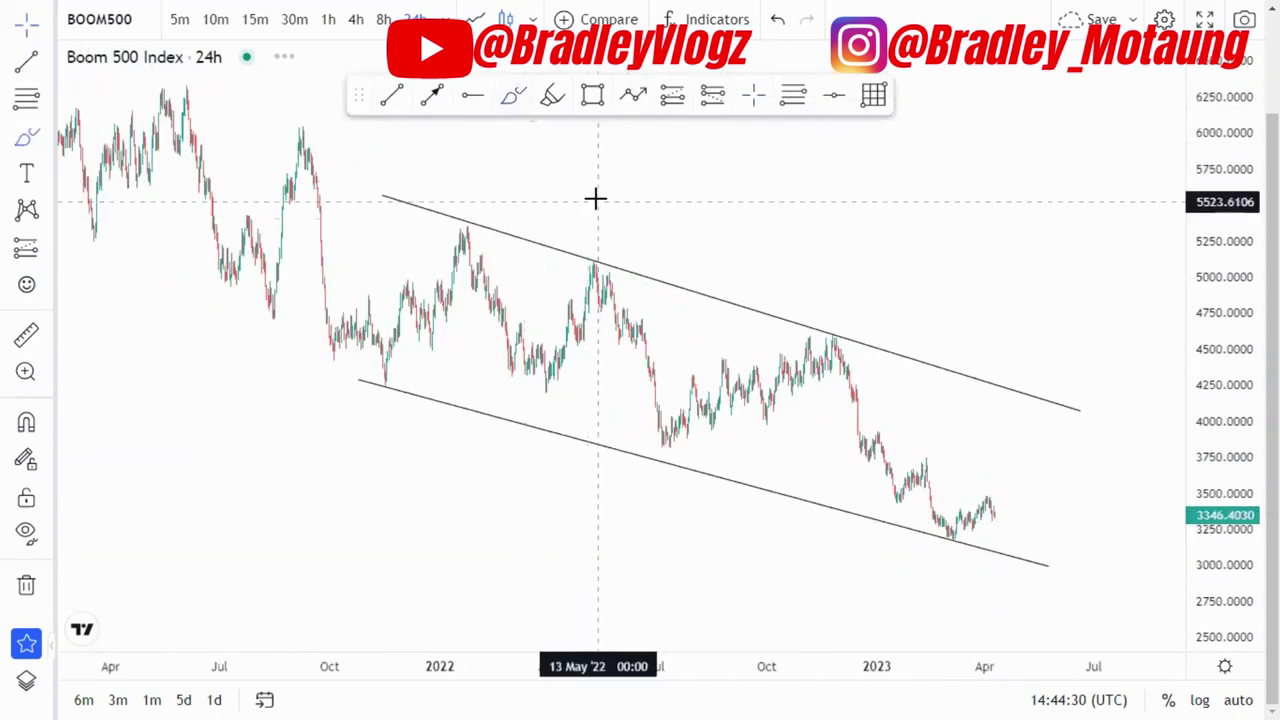
{"action": "left_click", "coordinate": [432, 97]}
{"action": "left_click", "coordinate": [688, 198]}
{"action": "left_click", "coordinate": [694, 264]}
{"action": "left_click_drag", "start_coordinate": [697, 268], "coordinate": [690, 272]}
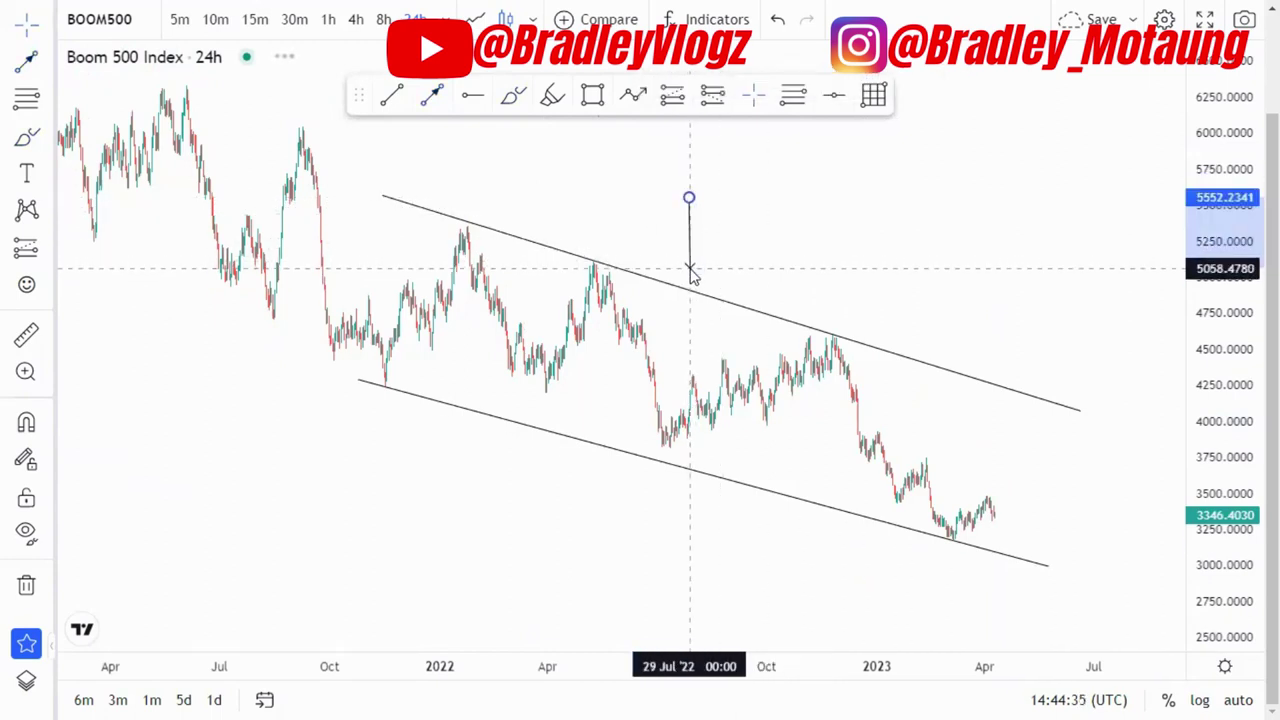
{"action": "left_click", "coordinate": [786, 264]}
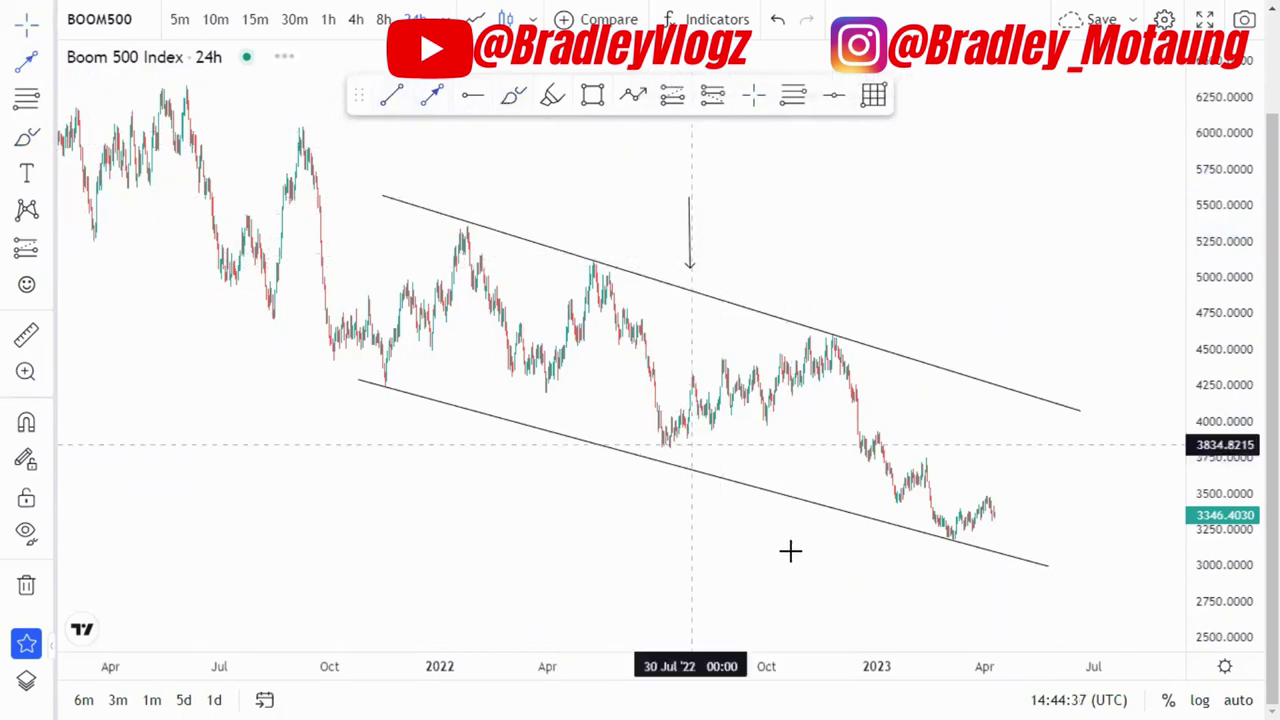
{"action": "left_click", "coordinate": [856, 530]}
{"action": "left_click_drag", "start_coordinate": [1068, 491], "coordinate": [1059, 437]}
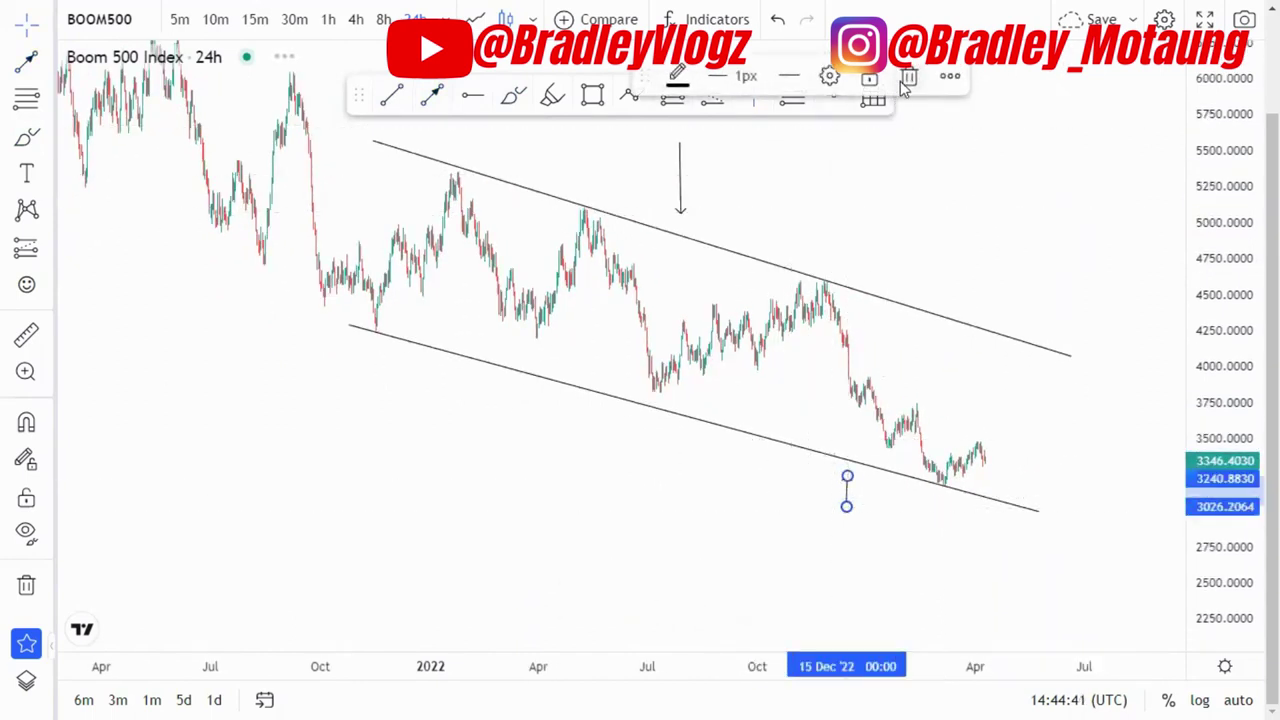
- Delete both arrows outside the channel
{"action": "key", "text": "Delete"}
{"action": "left_click", "coordinate": [681, 198]}
{"action": "left_click", "coordinate": [918, 78]}
- Draw a steeper descending trend line from the 28 November 2022 high through the February 2023 high, ending in March 2023
{"action": "scroll", "coordinate": [841, 249], "scroll_direction": "up", "scroll_amount": 2}
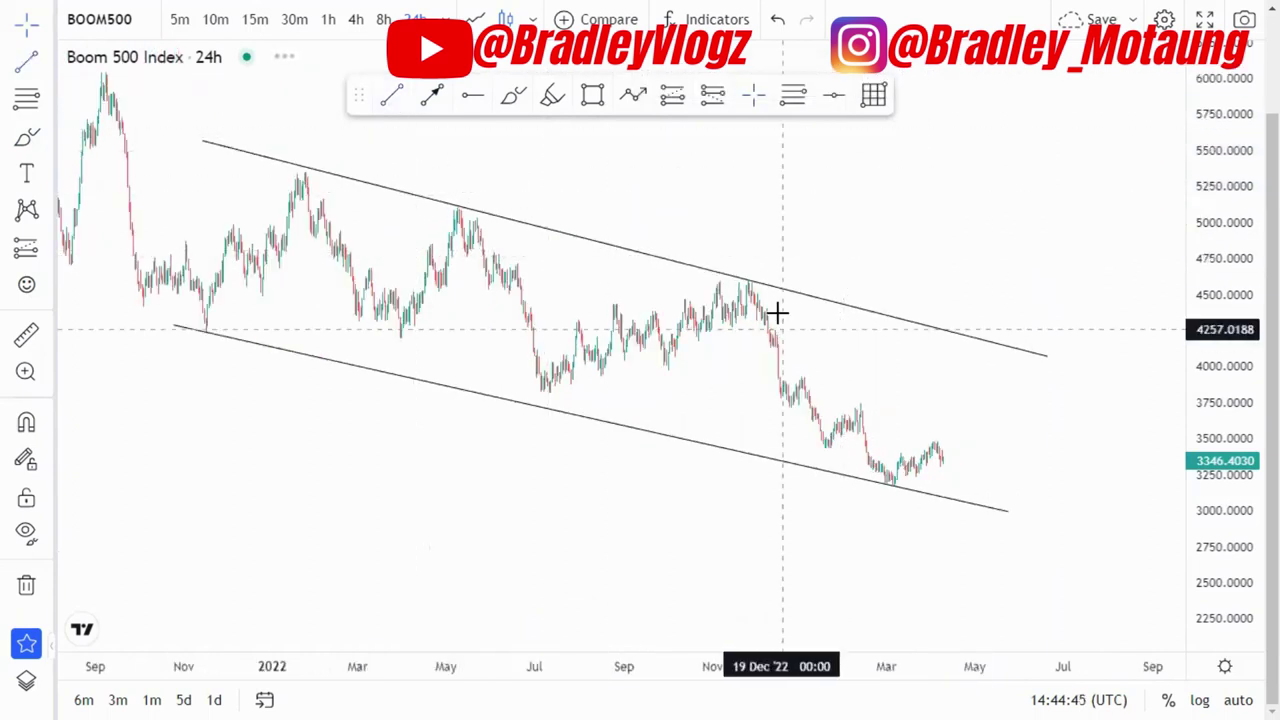
{"action": "left_click", "coordinate": [751, 277]}
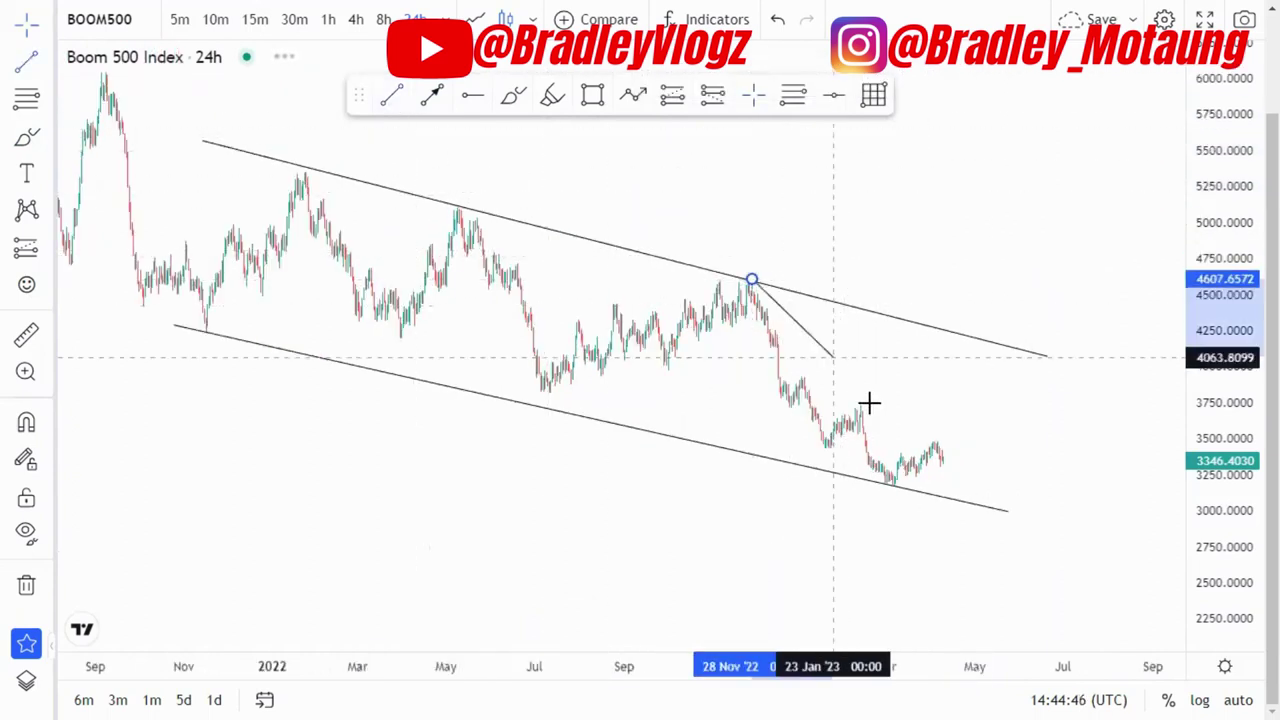
{"action": "left_click", "coordinate": [910, 450]}
{"action": "scroll", "coordinate": [620, 290], "scroll_direction": "up", "scroll_amount": 2}
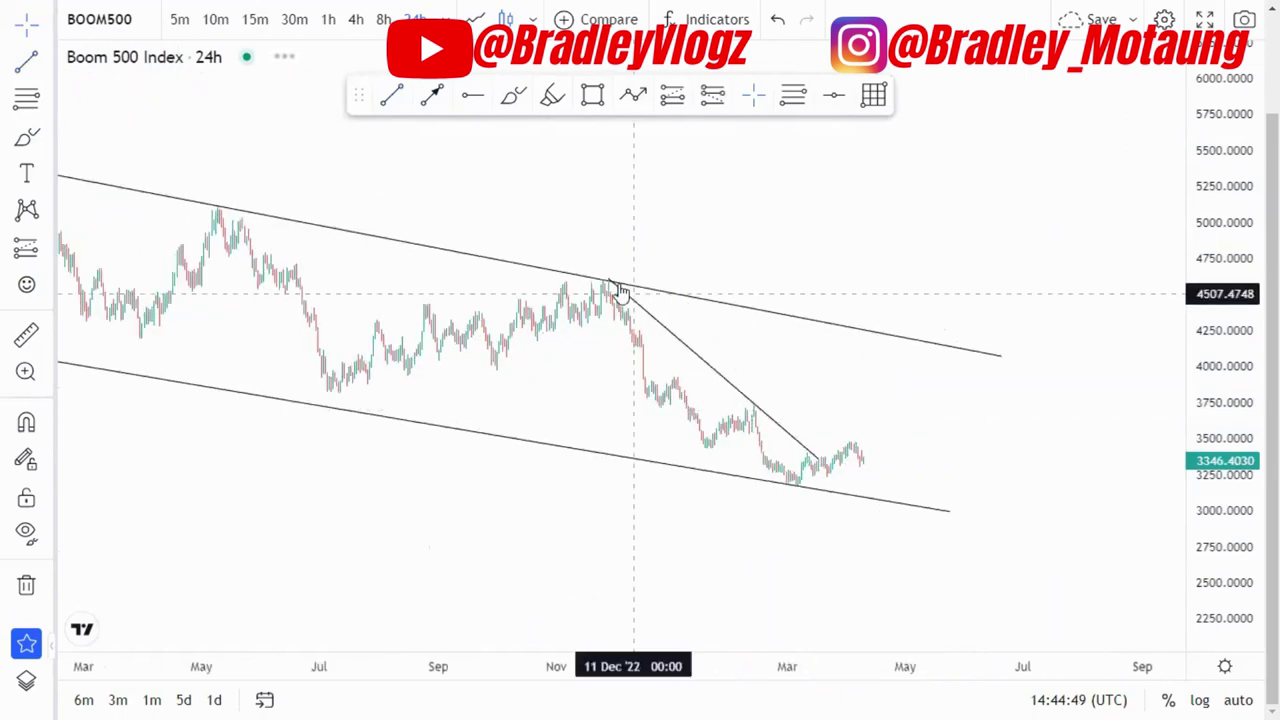
{"action": "left_click_drag", "start_coordinate": [610, 284], "coordinate": [615, 289]}
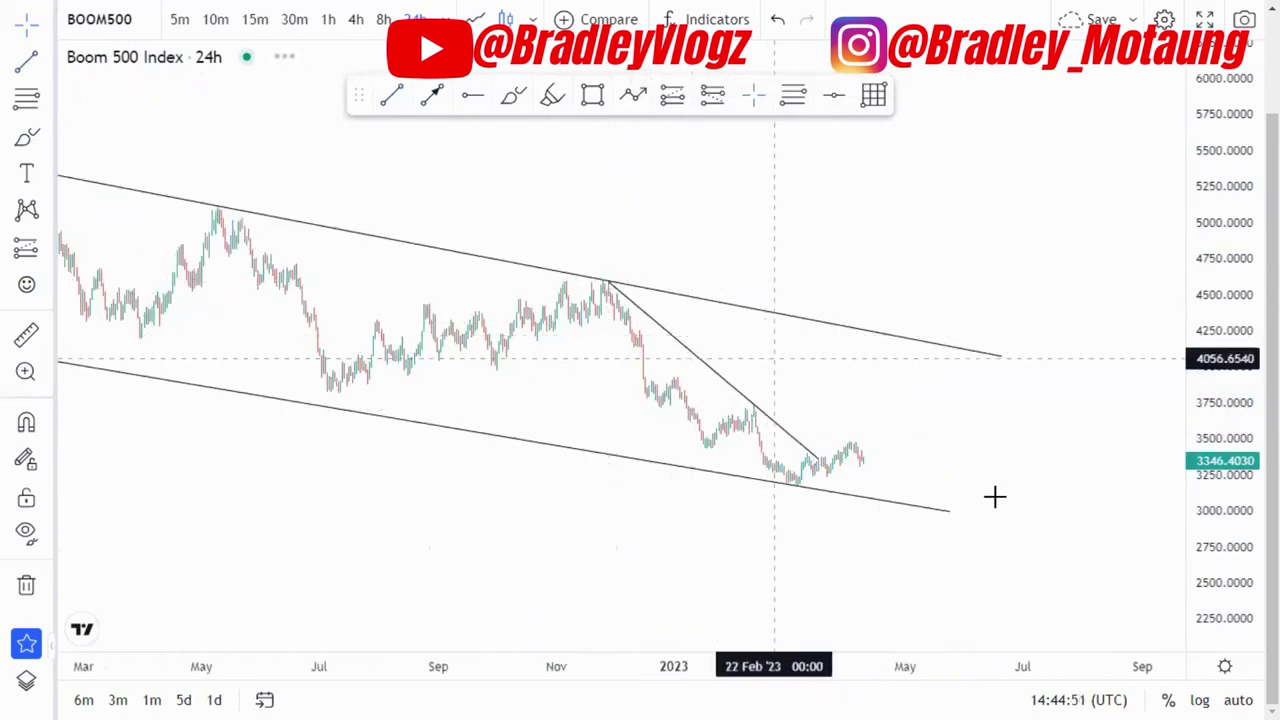
- Draw a lower trend line under the inner decline's lows, from about 8 November 2022 to early February 2023
{"action": "scroll", "coordinate": [1051, 469], "scroll_direction": "up", "scroll_amount": 5}
{"action": "scroll", "coordinate": [1025, 489], "scroll_direction": "up", "scroll_amount": 4}
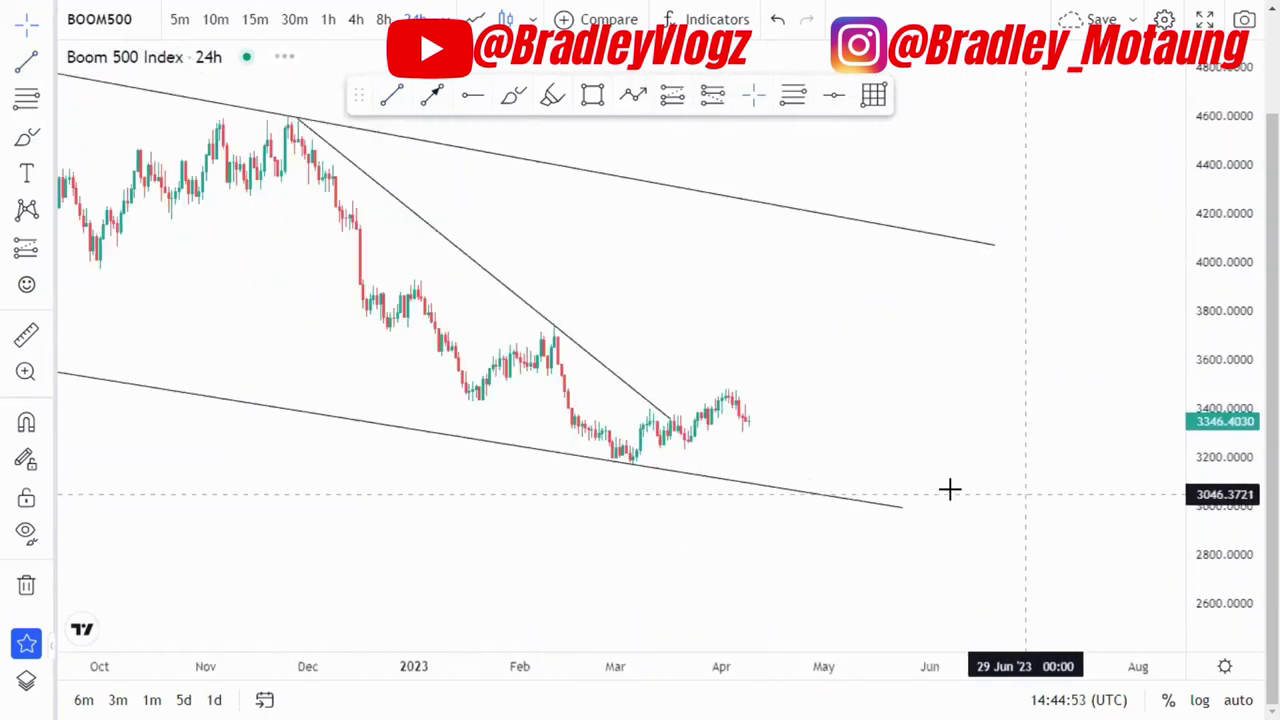
{"action": "left_click_drag", "start_coordinate": [829, 316], "coordinate": [940, 389]}
{"action": "left_click", "coordinate": [394, 97]}
{"action": "left_click_drag", "start_coordinate": [357, 263], "coordinate": [637, 527]}
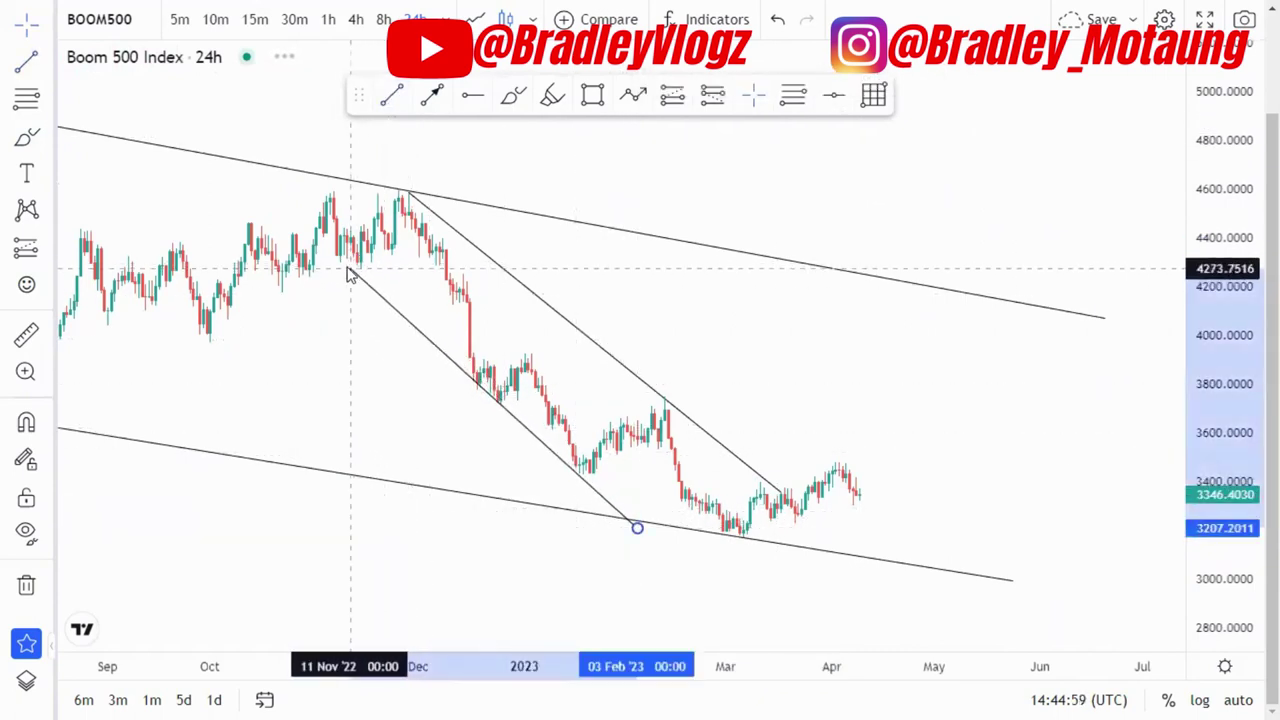
{"action": "left_click", "coordinate": [640, 531]}
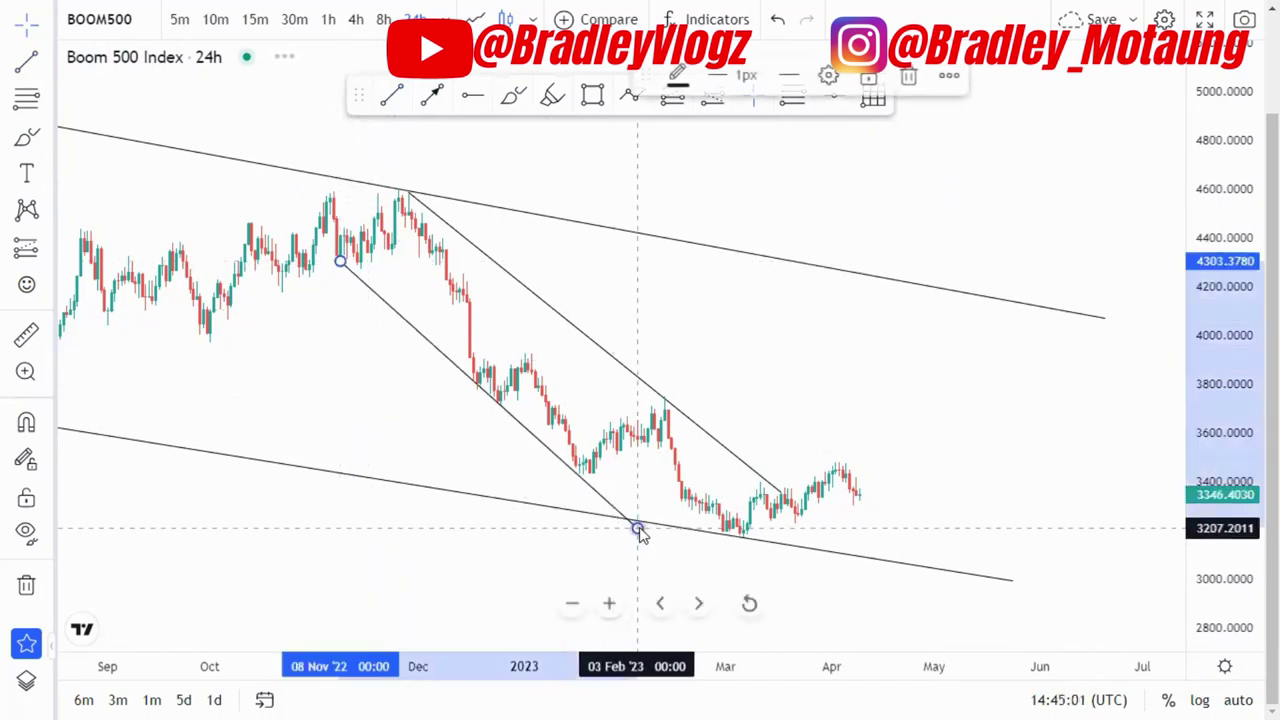
{"action": "left_click", "coordinate": [621, 386]}
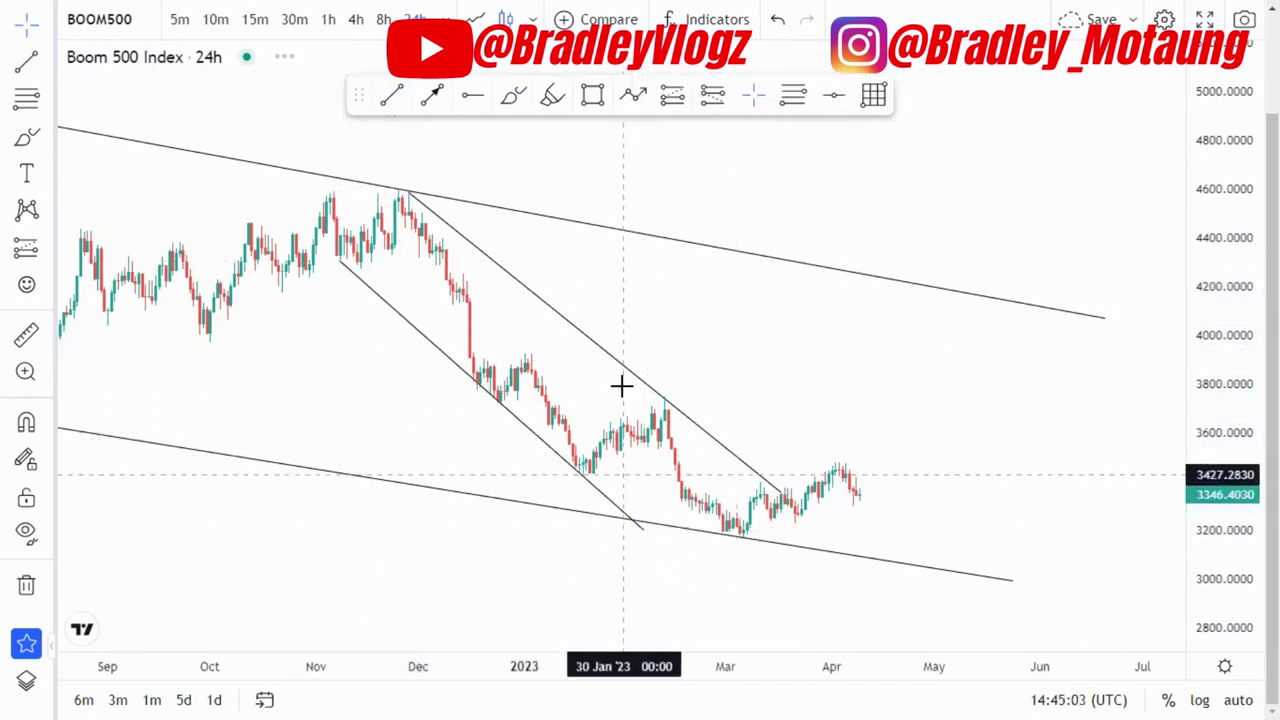
- Switch the price display to a line chart and draw a thin rectangle zone from the 17 January 2023 low at about 3440 into May
{"action": "left_click", "coordinate": [600, 94]}
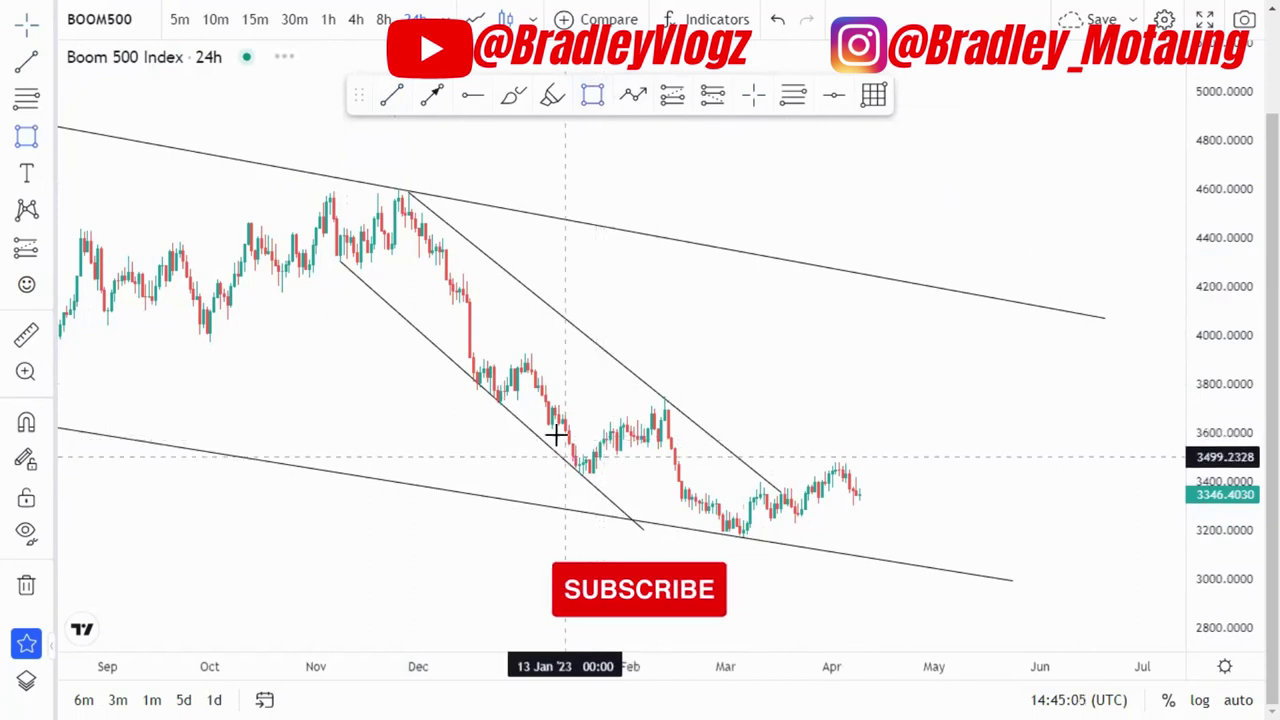
{"action": "left_click", "coordinate": [474, 20]}
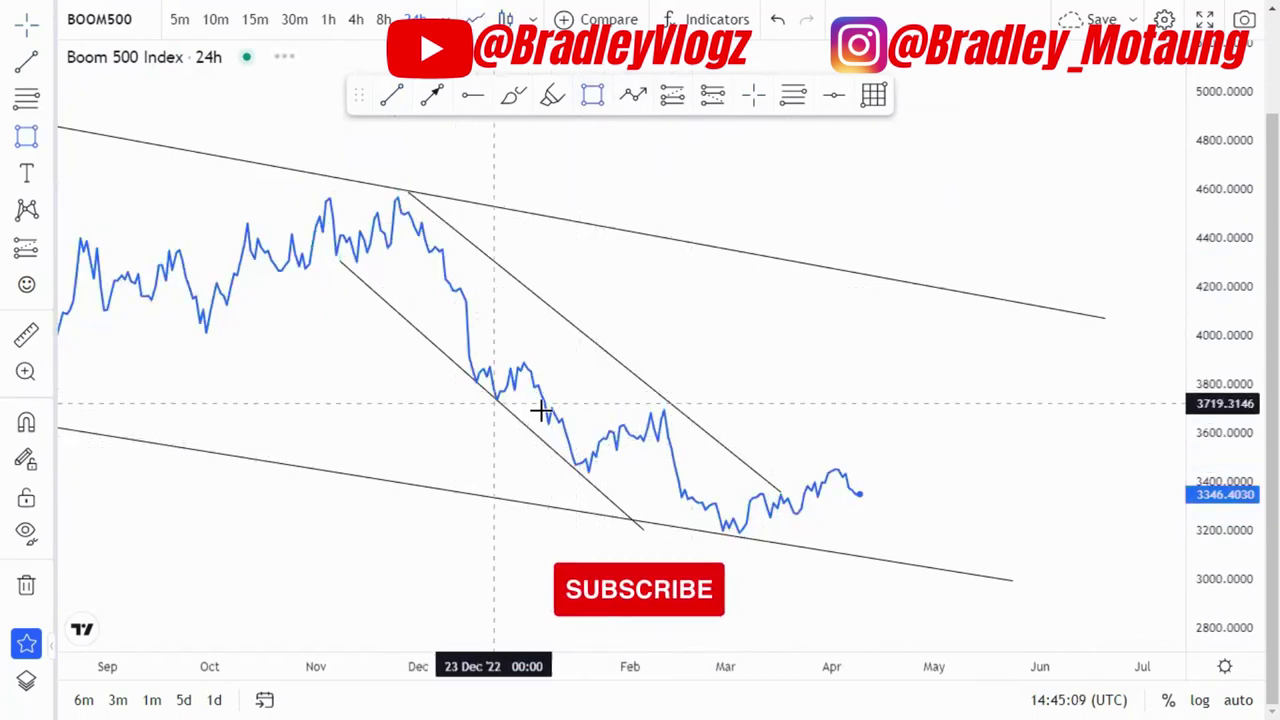
{"action": "left_click", "coordinate": [580, 469]}
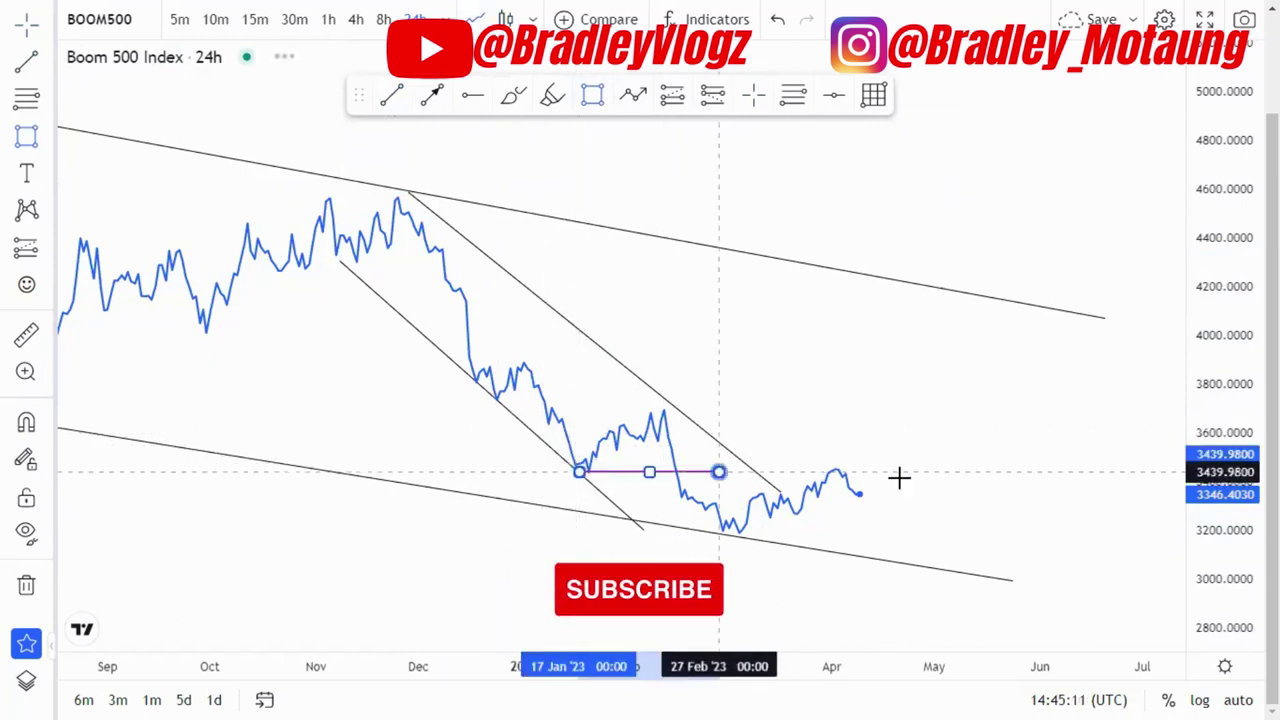
{"action": "left_click", "coordinate": [945, 467]}
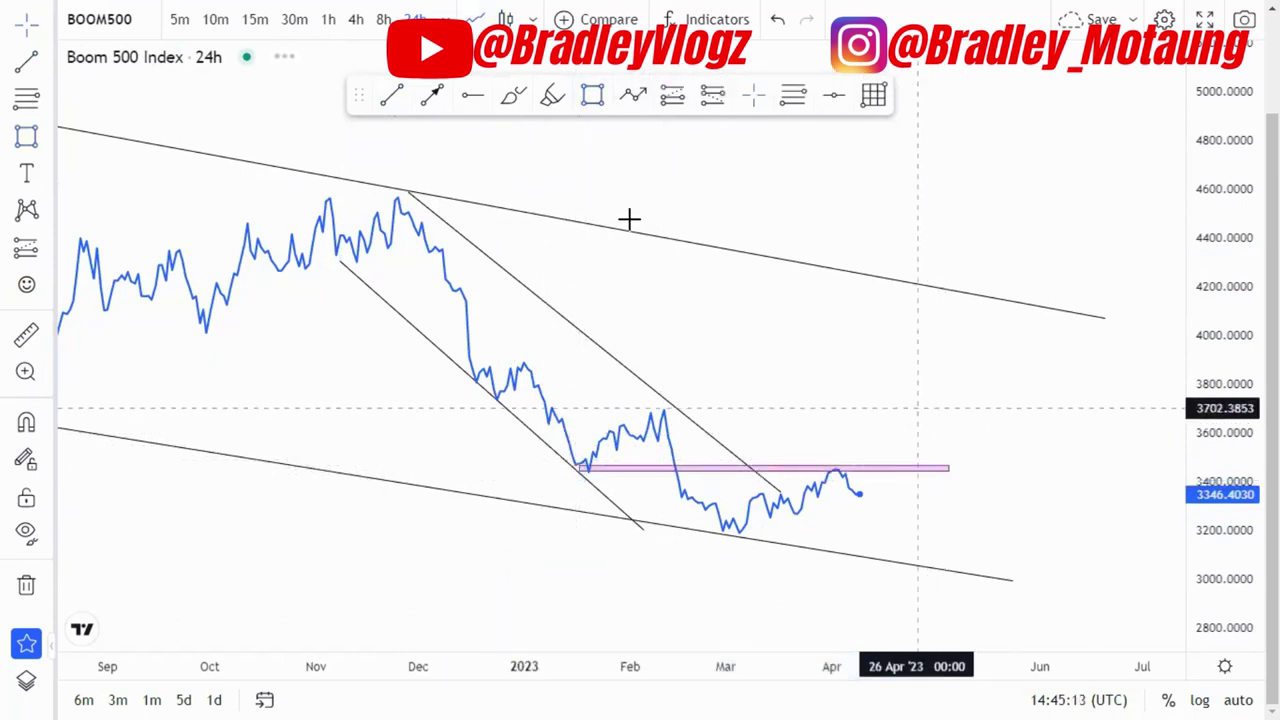
- Draw two more rectangle zones, from the 30 September 2022 low near 4015 and from the 2 March 2023 low near 3194
{"action": "left_click", "coordinate": [206, 331]}
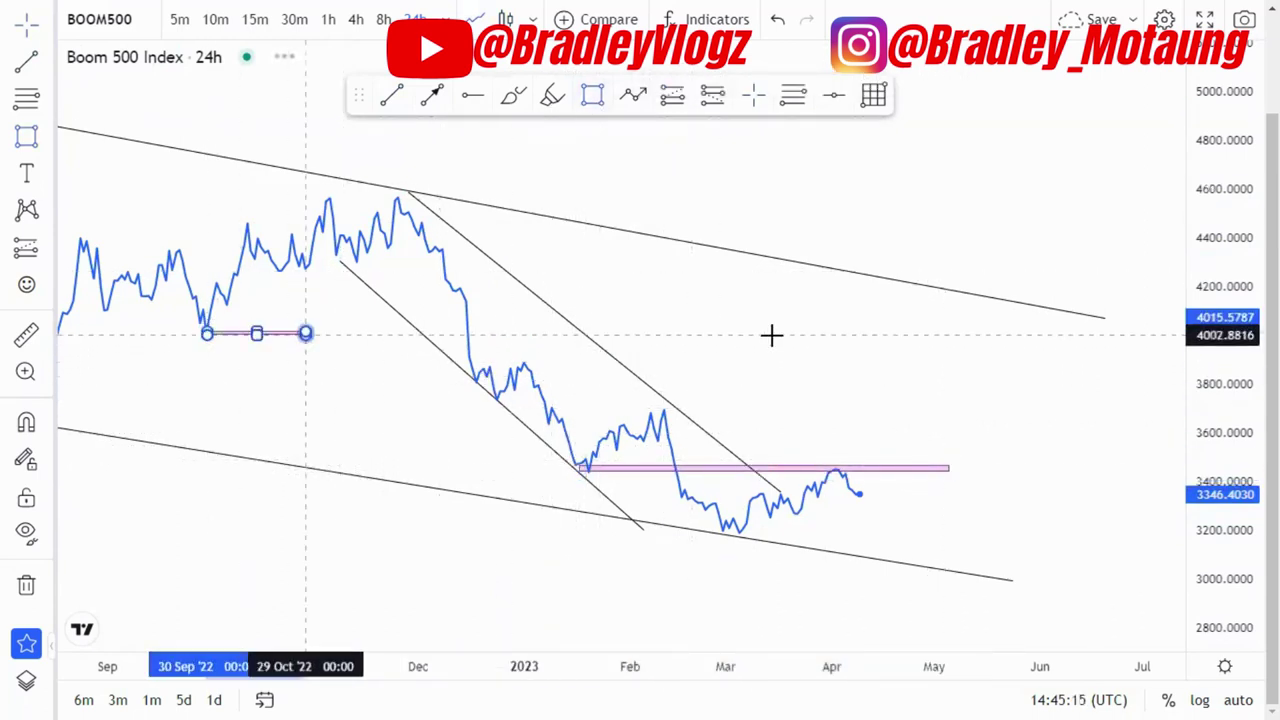
{"action": "left_click", "coordinate": [1081, 323]}
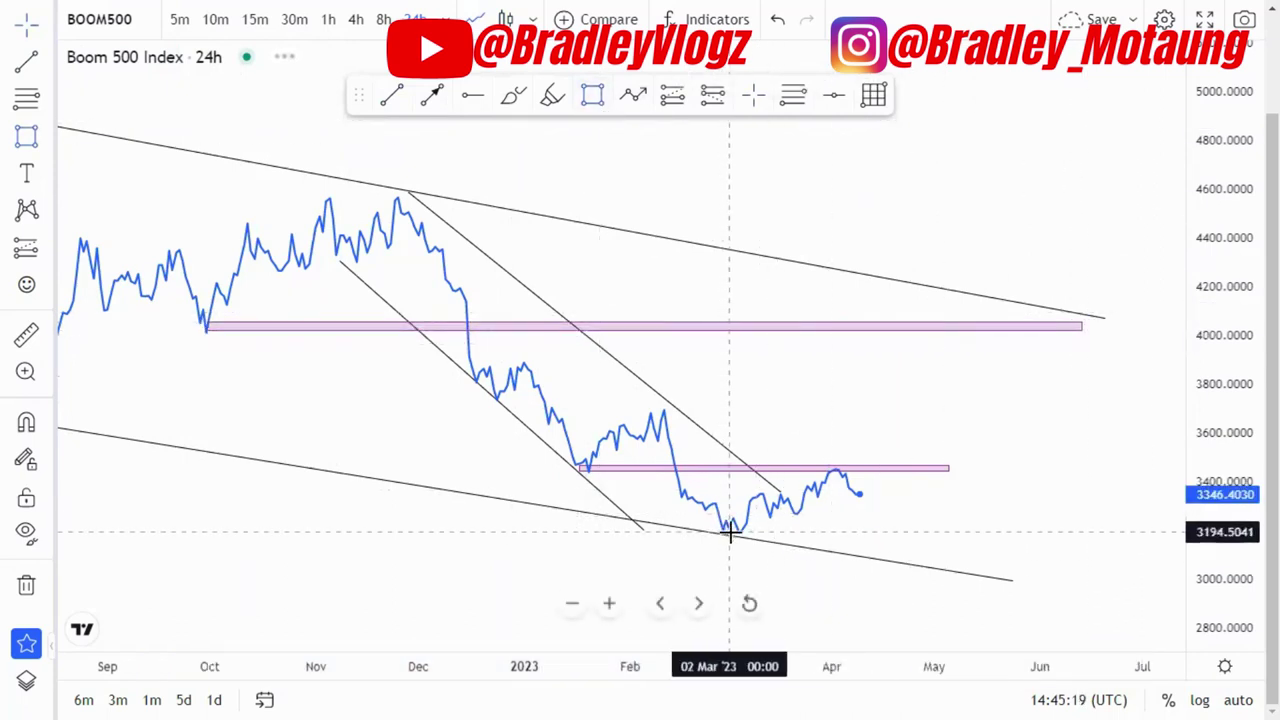
{"action": "left_click", "coordinate": [730, 533]}
{"action": "left_click", "coordinate": [968, 537]}
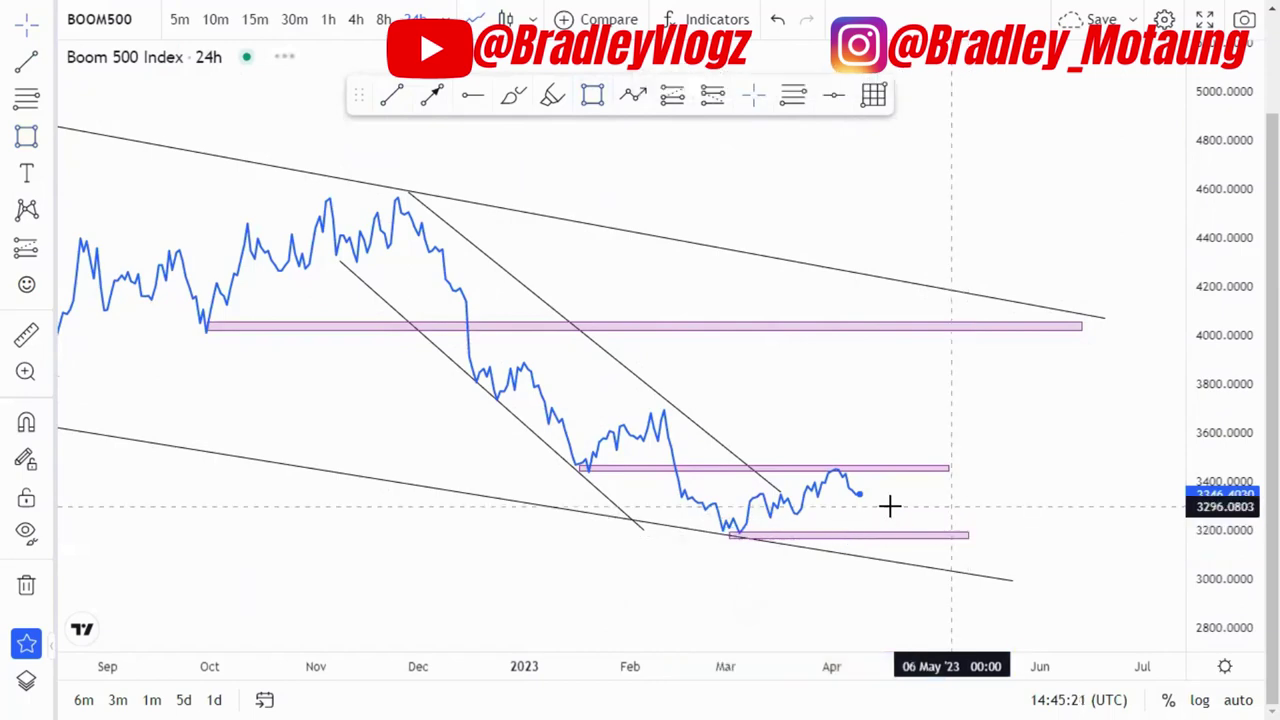
- Return the price display to candlesticks and shift the middle rectangle zone slightly lower
{"action": "scroll", "coordinate": [972, 521], "scroll_direction": "up", "scroll_amount": 1}
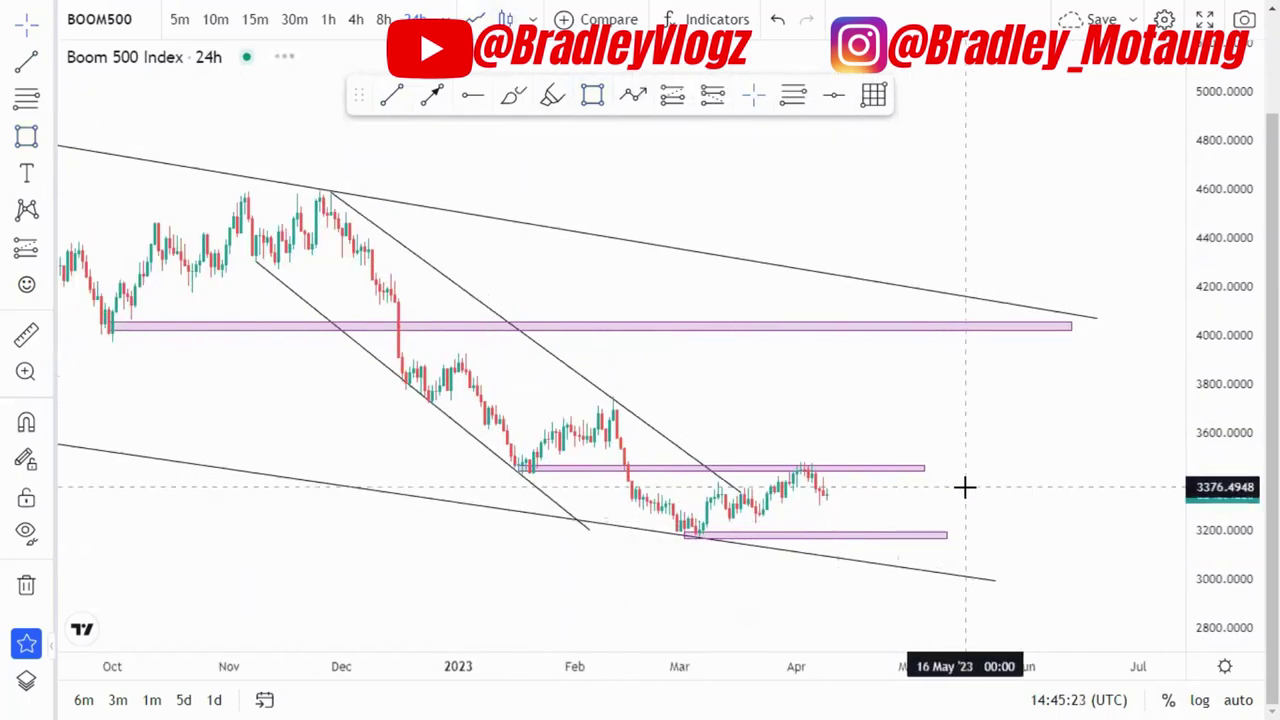
{"action": "scroll", "coordinate": [975, 492], "scroll_direction": "down", "scroll_amount": 1}
{"action": "left_click_drag", "start_coordinate": [1245, 588], "coordinate": [1230, 511]}
{"action": "left_click_drag", "start_coordinate": [1110, 521], "coordinate": [1052, 432]}
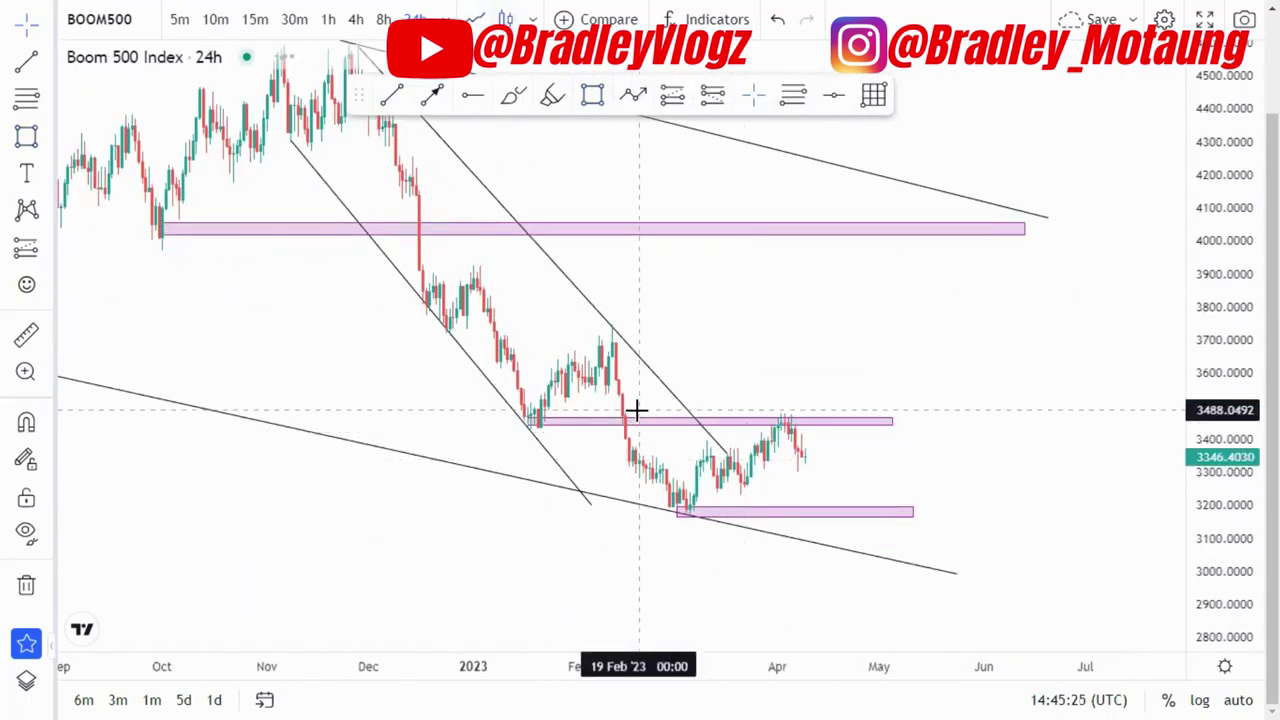
{"action": "left_click_drag", "start_coordinate": [641, 421], "coordinate": [638, 425]}
{"action": "left_click", "coordinate": [880, 390]}
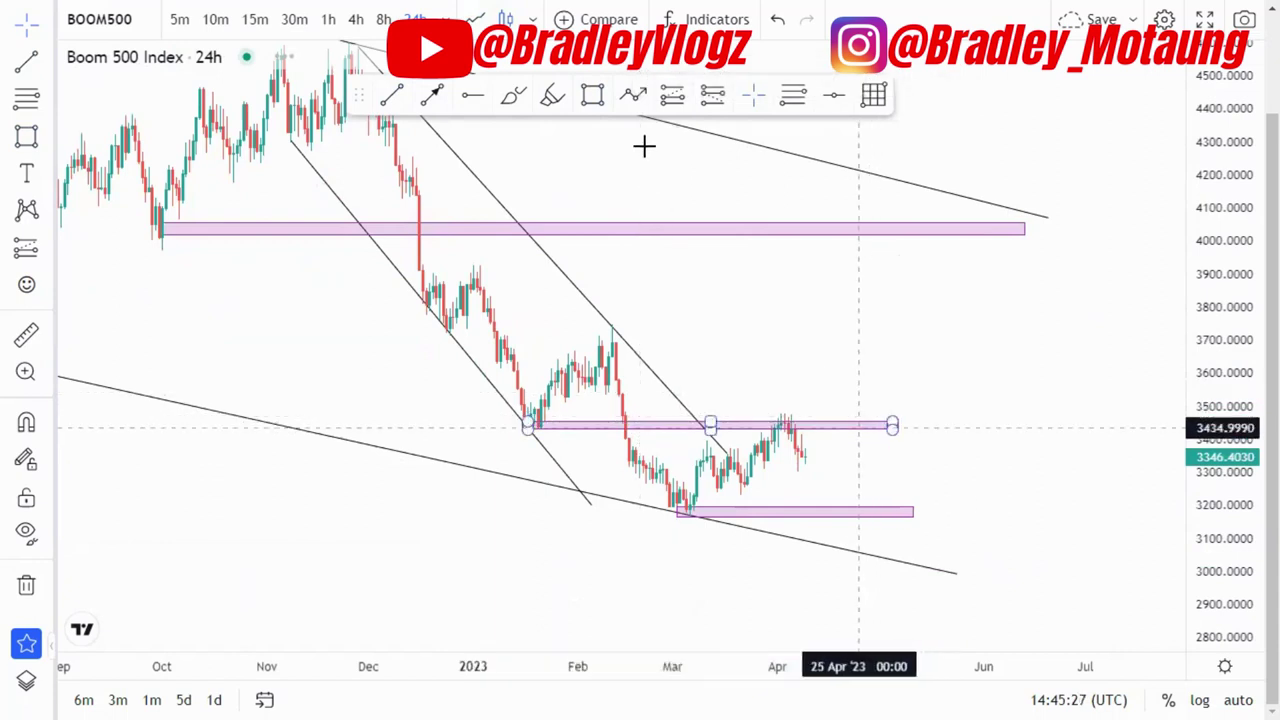
- Draw a projection path from the middle zone up to about 3670, back to about 3441 on 15 April 2023, and up to about 4200
{"action": "left_click", "coordinate": [631, 98]}
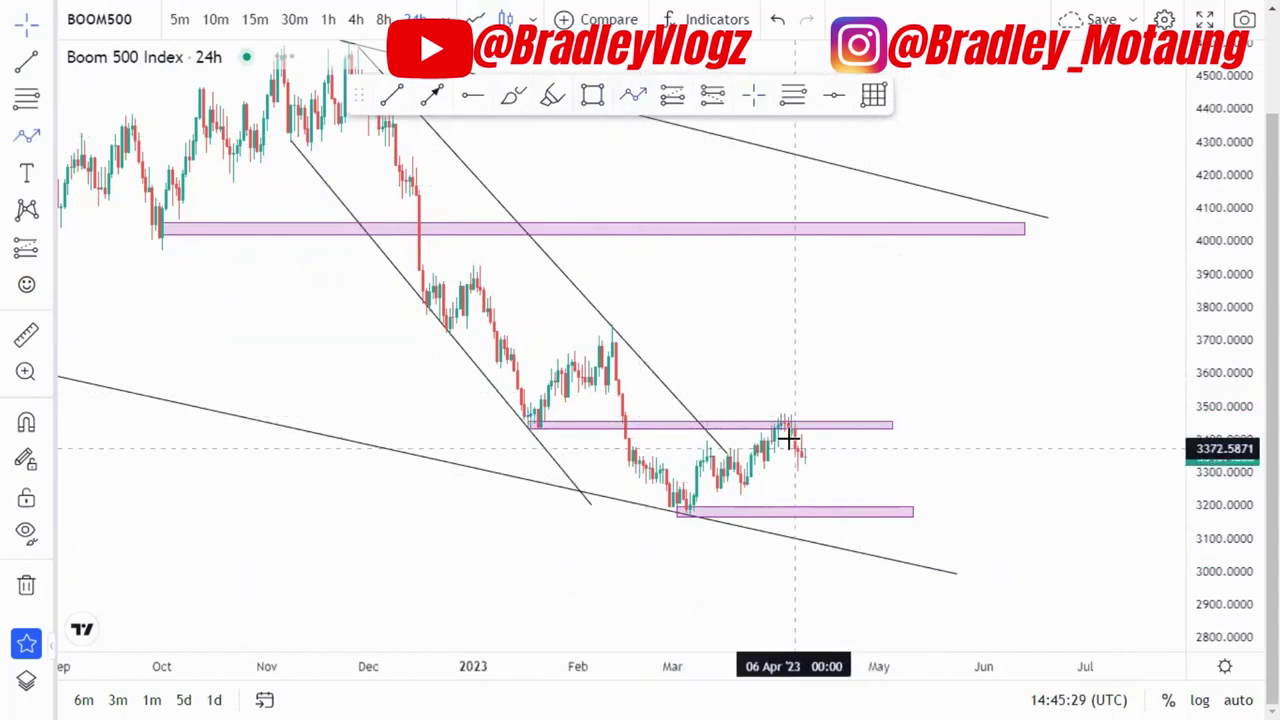
{"action": "left_click", "coordinate": [785, 430]}
{"action": "left_click", "coordinate": [794, 350]}
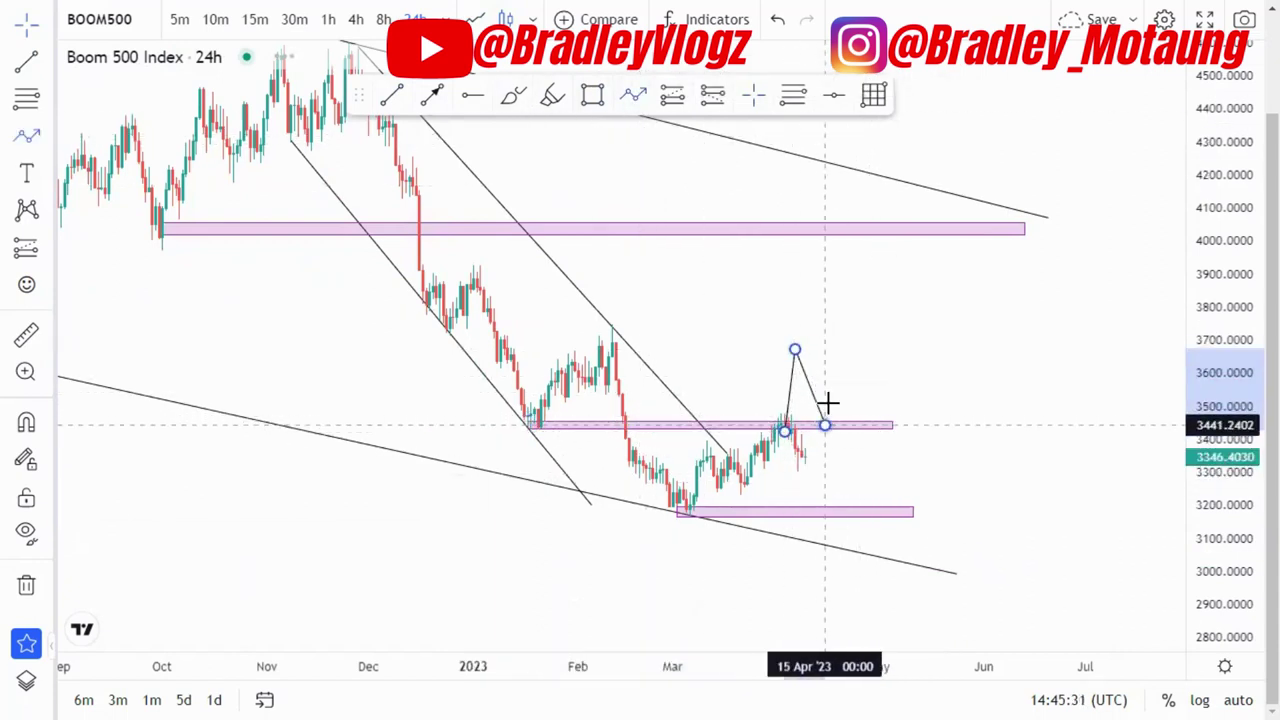
{"action": "left_click", "coordinate": [824, 425]}
{"action": "double_click", "coordinate": [855, 175]}
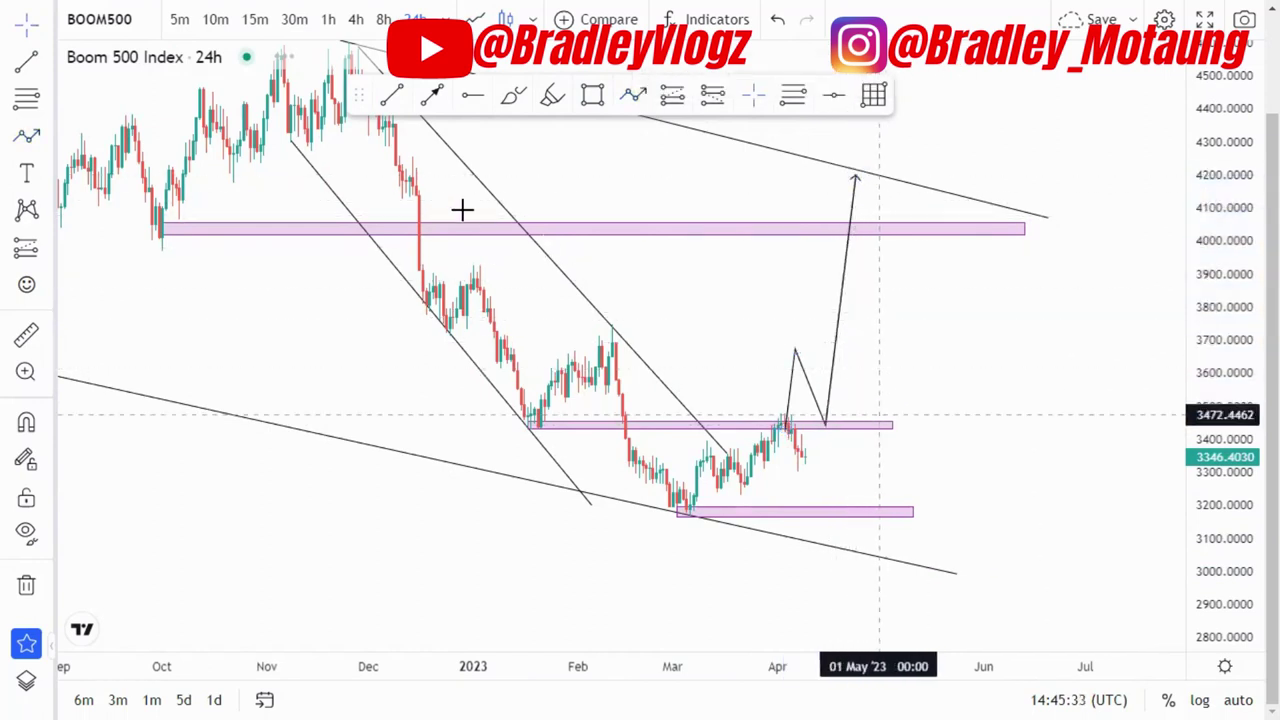
- Place a long position starting 14 April 2023 with entry about 3450, stop about 3341 and target about 4175, narrowed to end in mid-May
{"action": "left_click", "coordinate": [683, 104]}
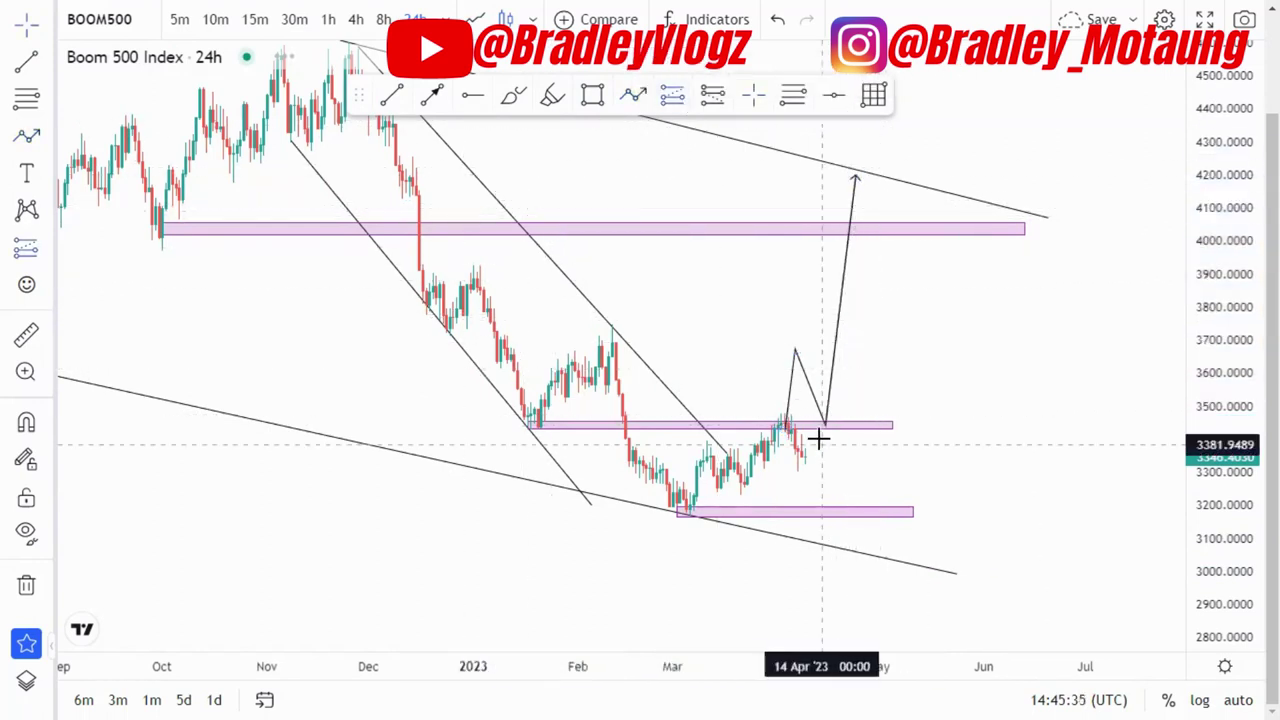
{"action": "left_click", "coordinate": [823, 423]}
{"action": "left_click_drag", "start_coordinate": [822, 467], "coordinate": [822, 459]}
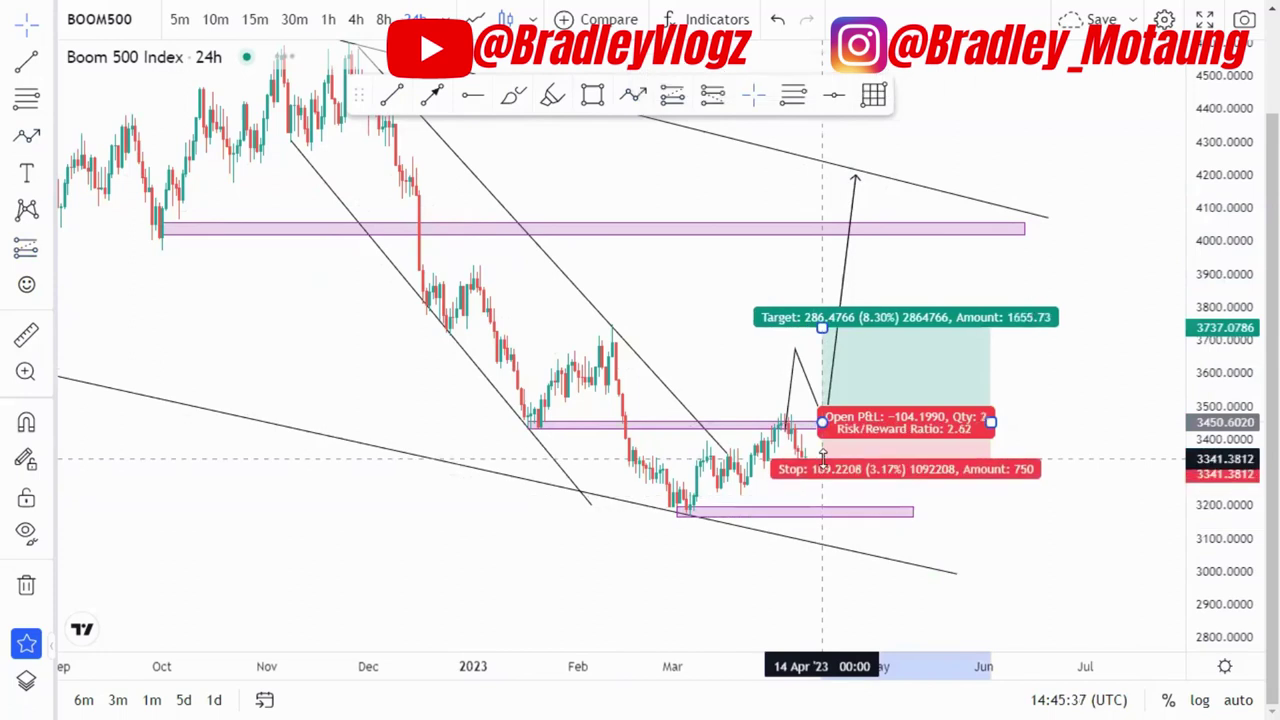
{"action": "left_click_drag", "start_coordinate": [822, 327], "coordinate": [822, 181]}
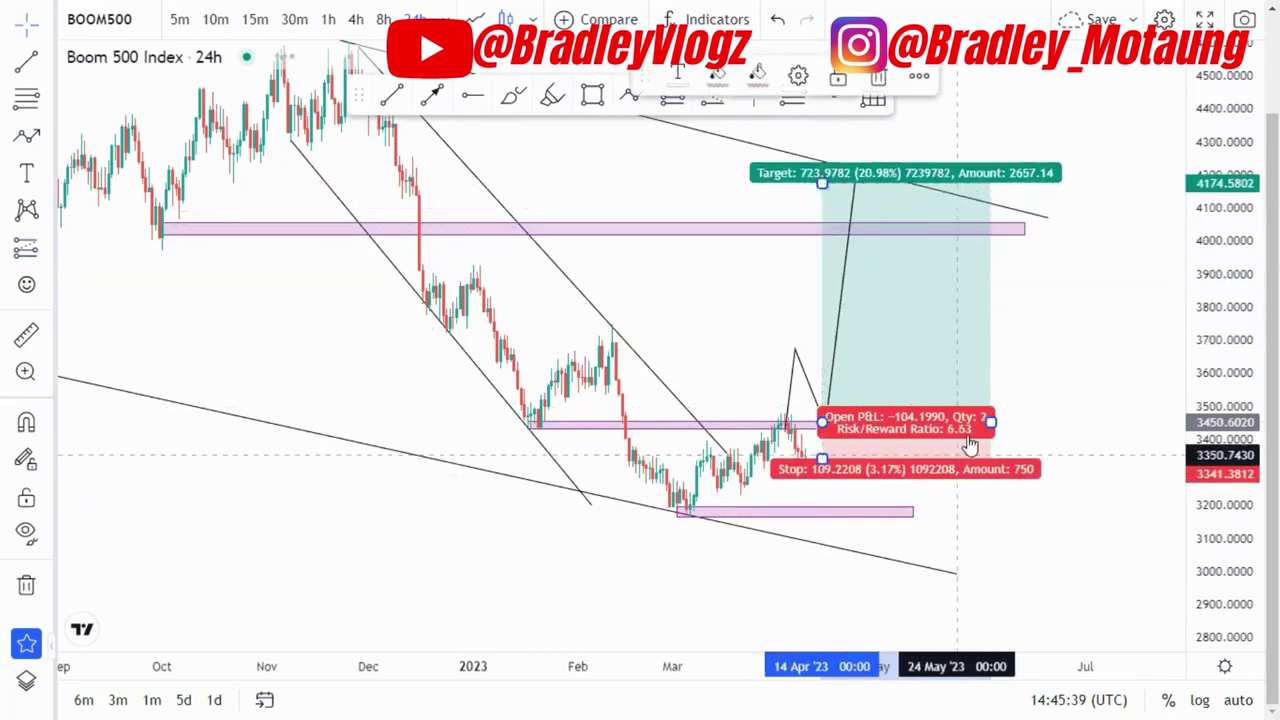
{"action": "left_click_drag", "start_coordinate": [958, 419], "coordinate": [936, 421]}
{"action": "left_click", "coordinate": [1089, 449]}
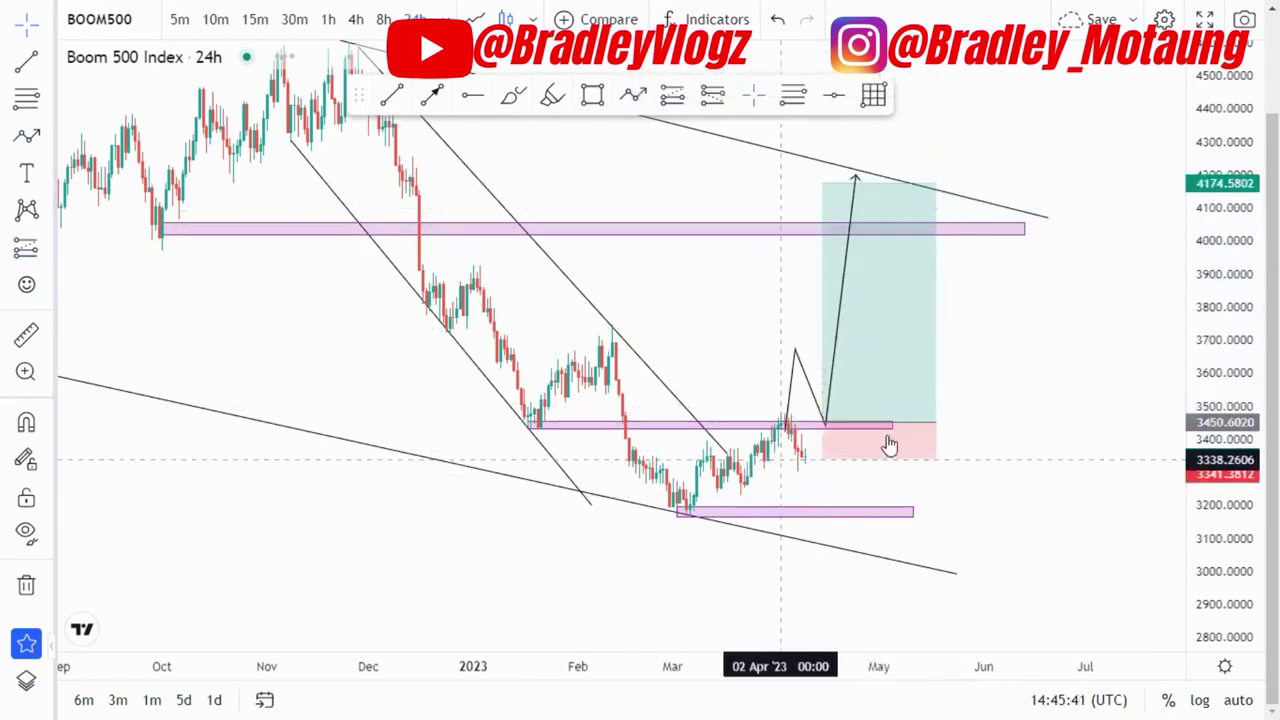
- Raise the long position's stop to about 3357 and delete the position
{"action": "left_click", "coordinate": [843, 424]}
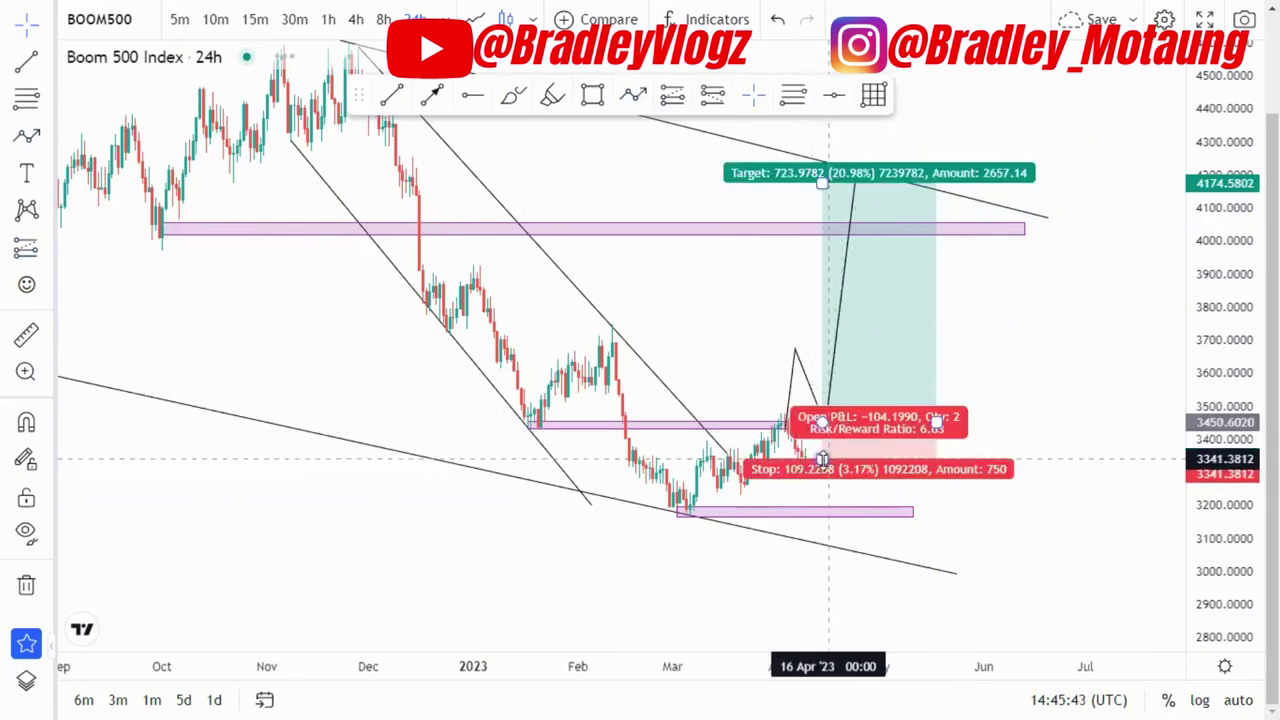
{"action": "left_click_drag", "start_coordinate": [823, 458], "coordinate": [823, 455]}
{"action": "left_click", "coordinate": [993, 495]}
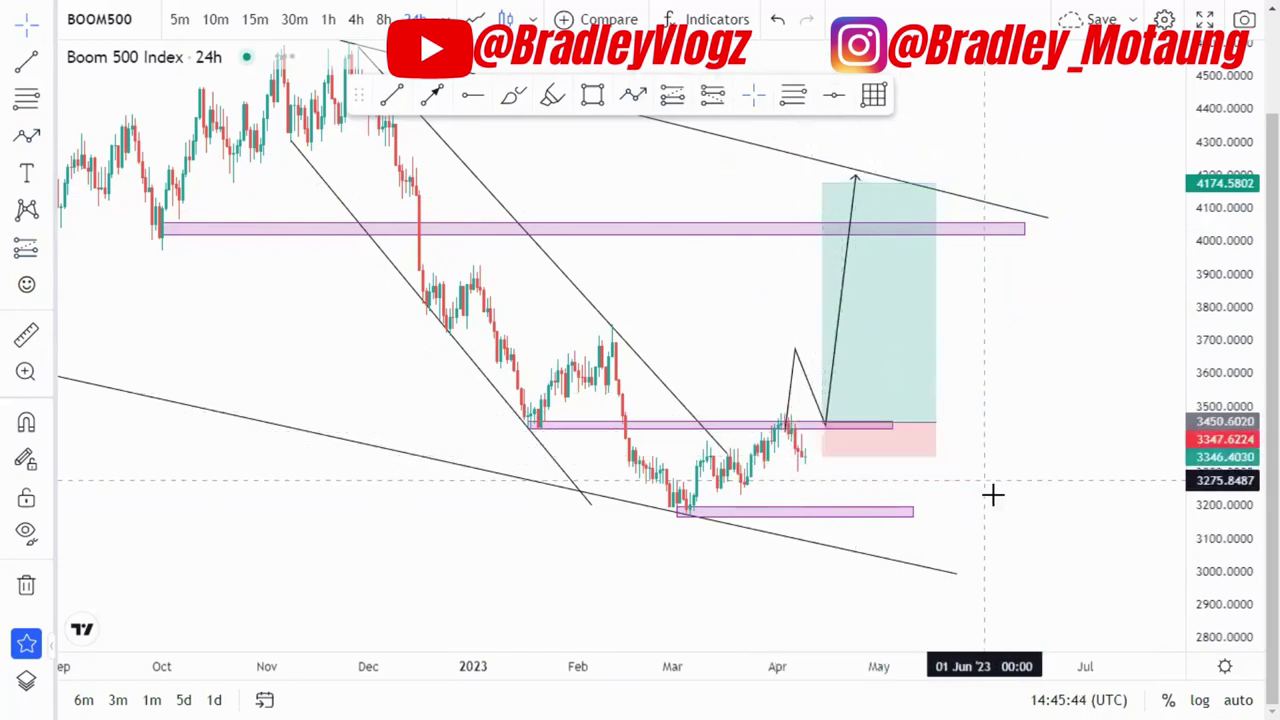
{"action": "left_click", "coordinate": [633, 440]}
{"action": "left_click", "coordinate": [830, 452]}
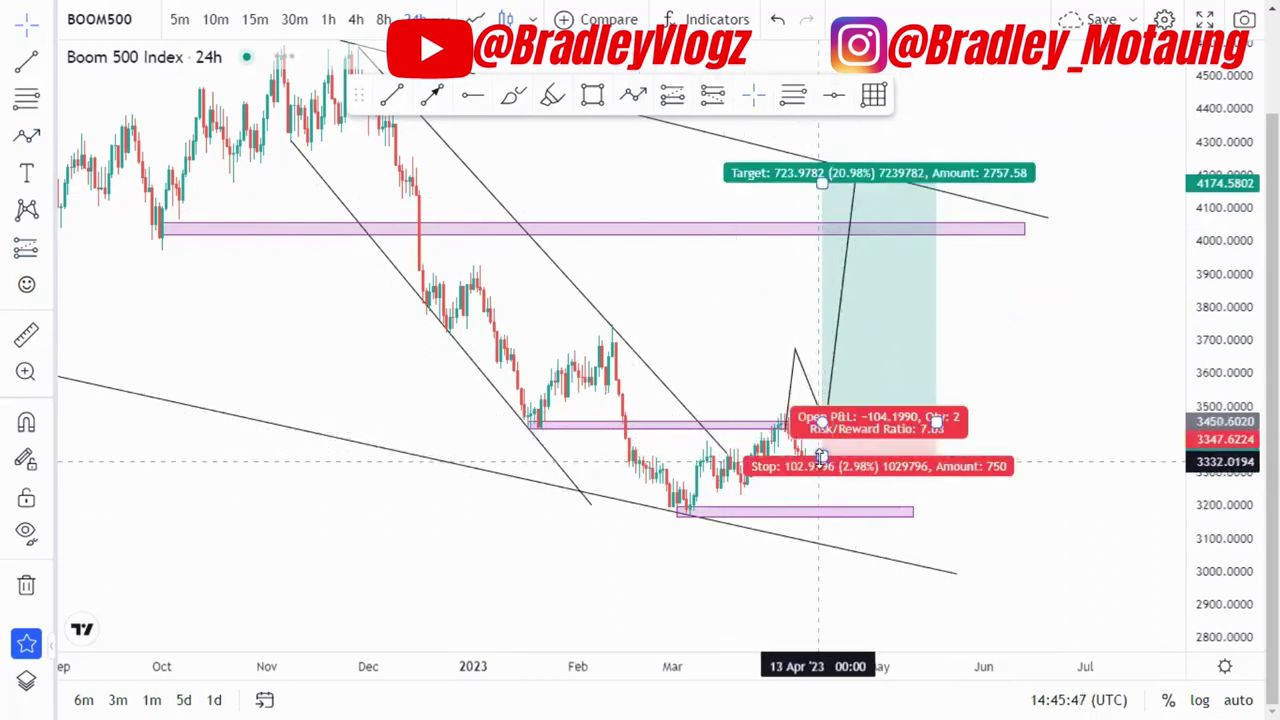
{"action": "left_click_drag", "start_coordinate": [820, 458], "coordinate": [823, 452]}
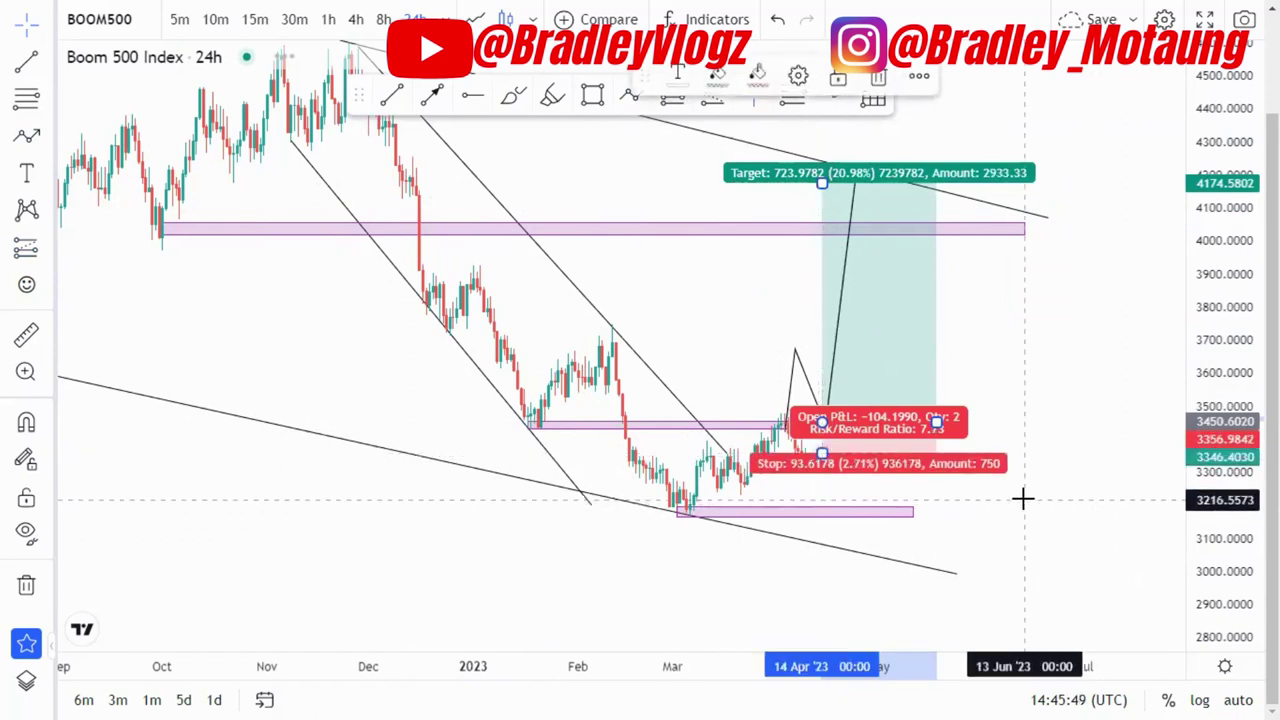
{"action": "left_click", "coordinate": [852, 513]}
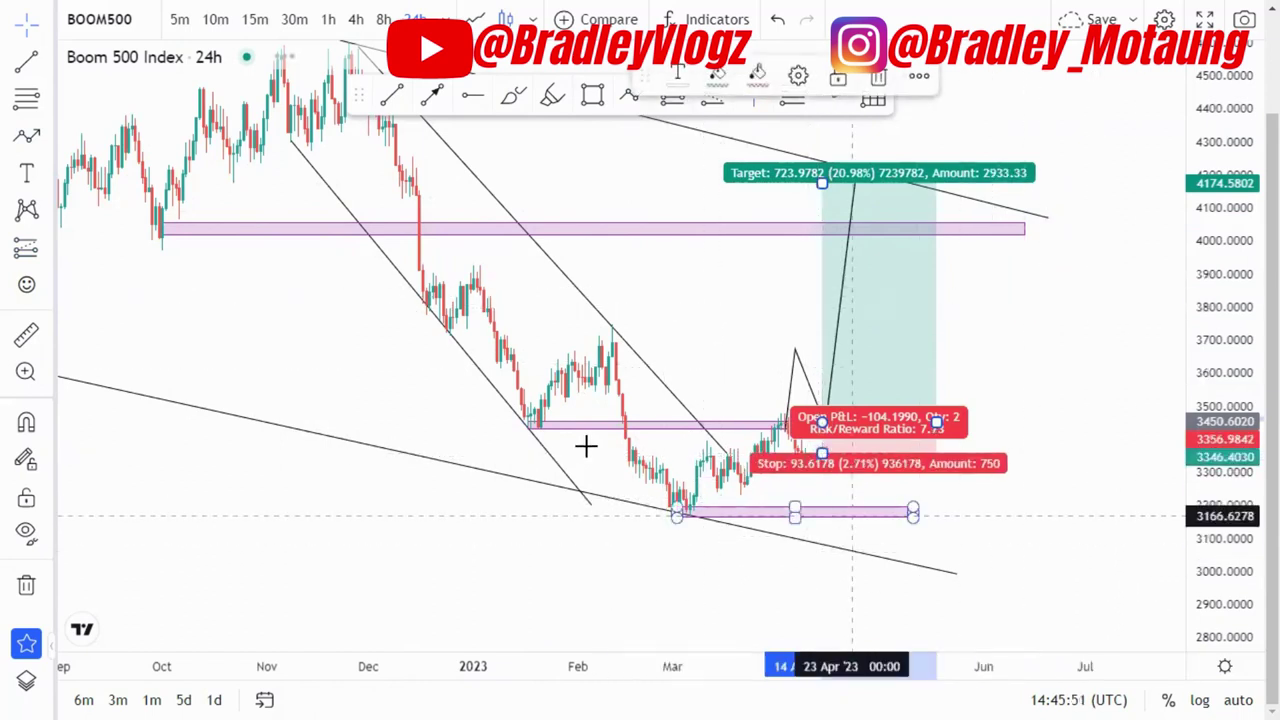
{"action": "left_click", "coordinate": [880, 79]}
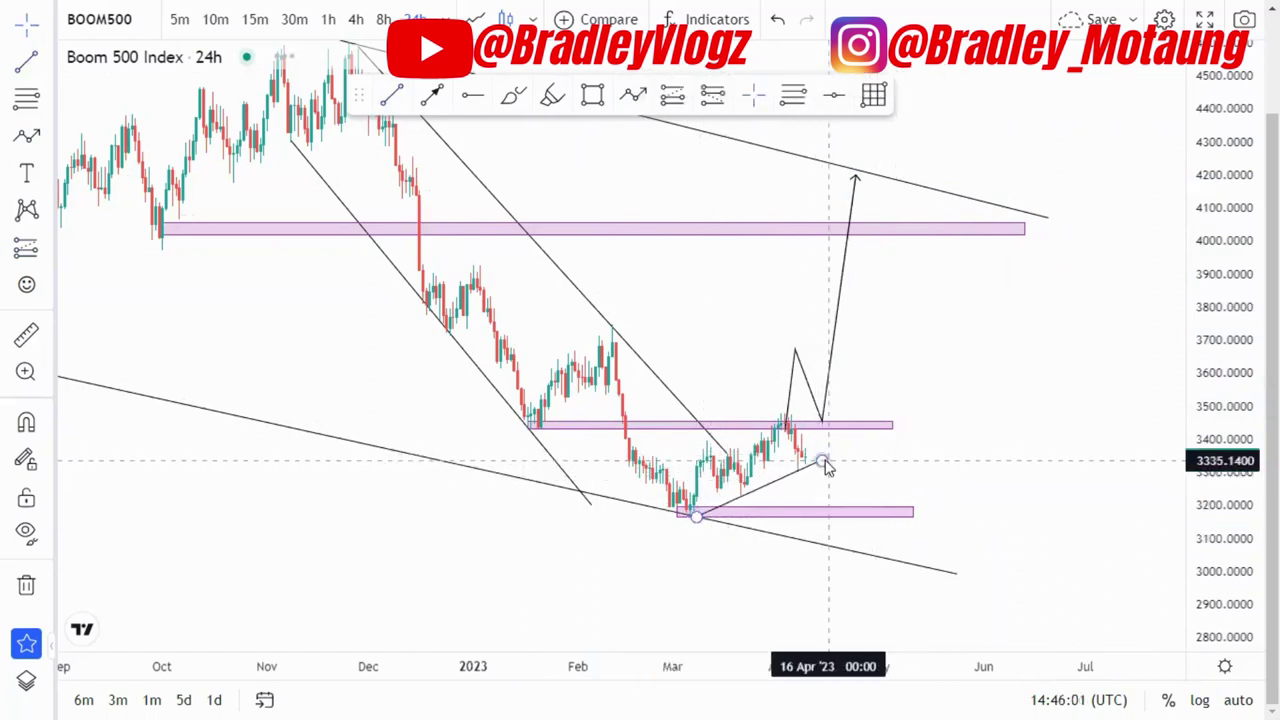
- Draw a rising channel: lower line from the early March low to about 3335, upper line from 25 February 2023 near 3329 to 4 April near 3479
{"action": "left_click", "coordinate": [660, 463]}
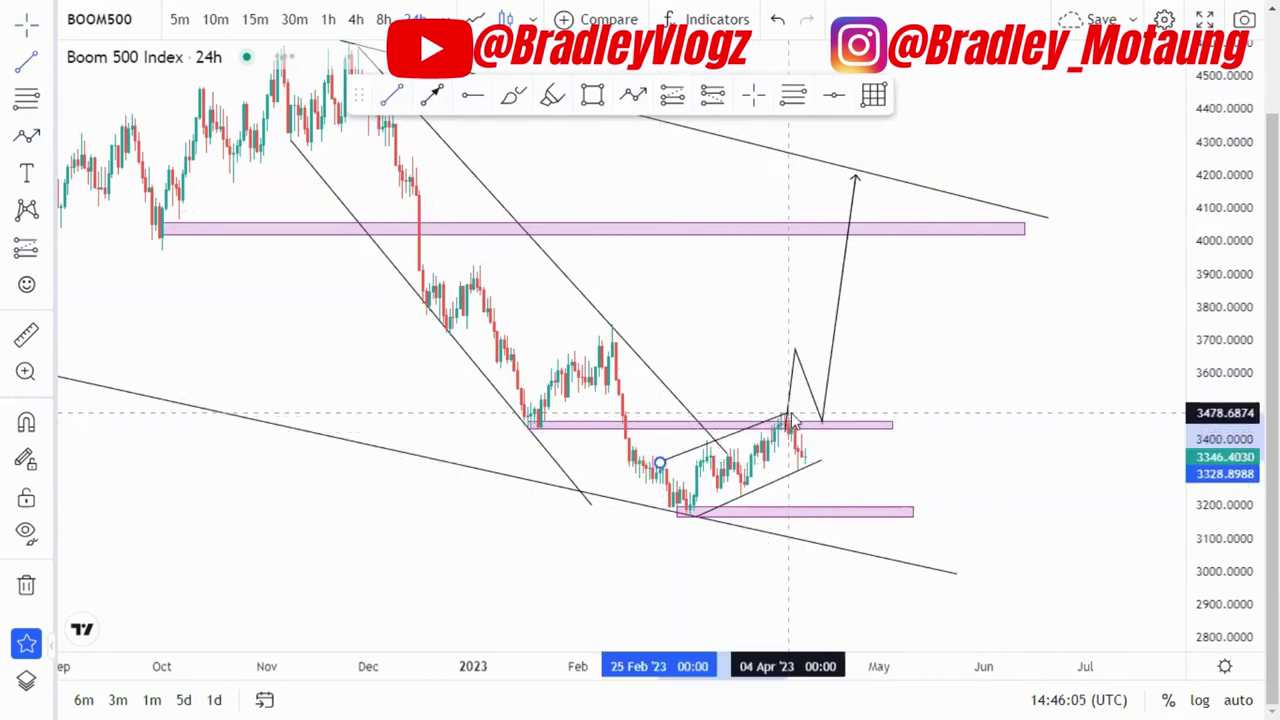
{"action": "left_click", "coordinate": [790, 420]}
{"action": "left_click", "coordinate": [661, 462]}
{"action": "left_click", "coordinate": [905, 446]}
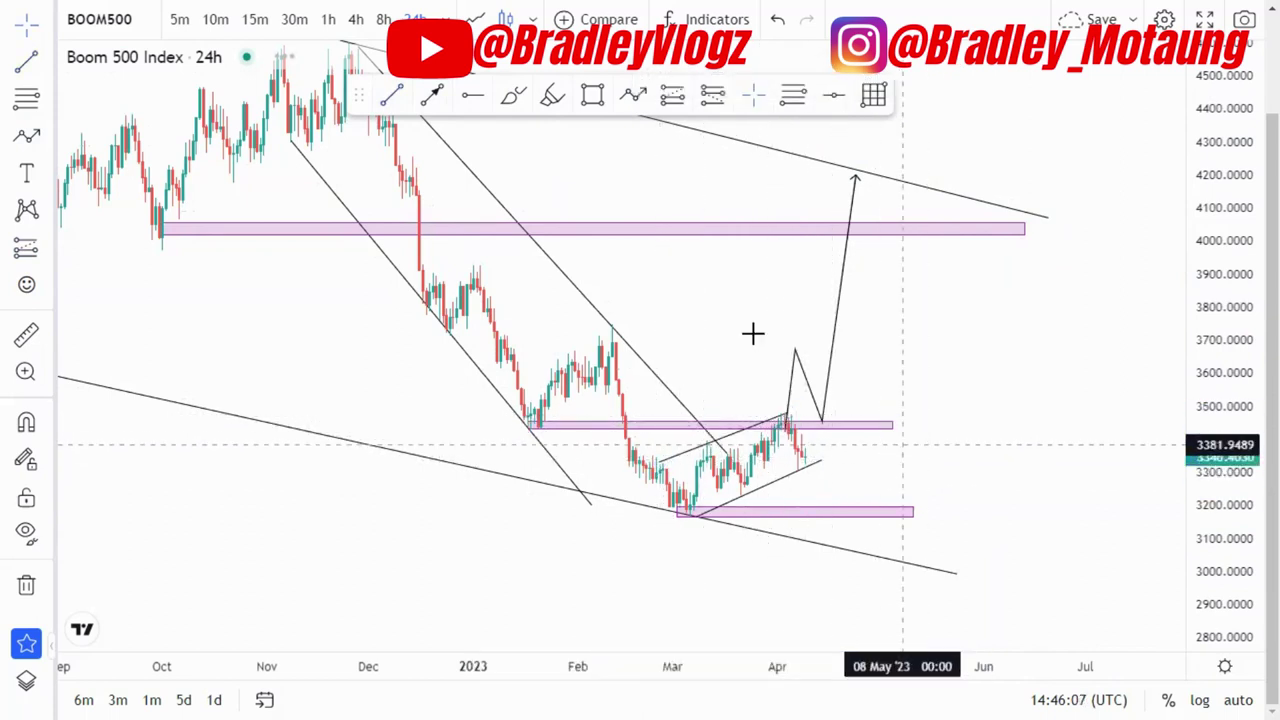
- Delete the projection path that rises from the middle zone to about 4200
{"action": "left_click", "coordinate": [838, 318]}
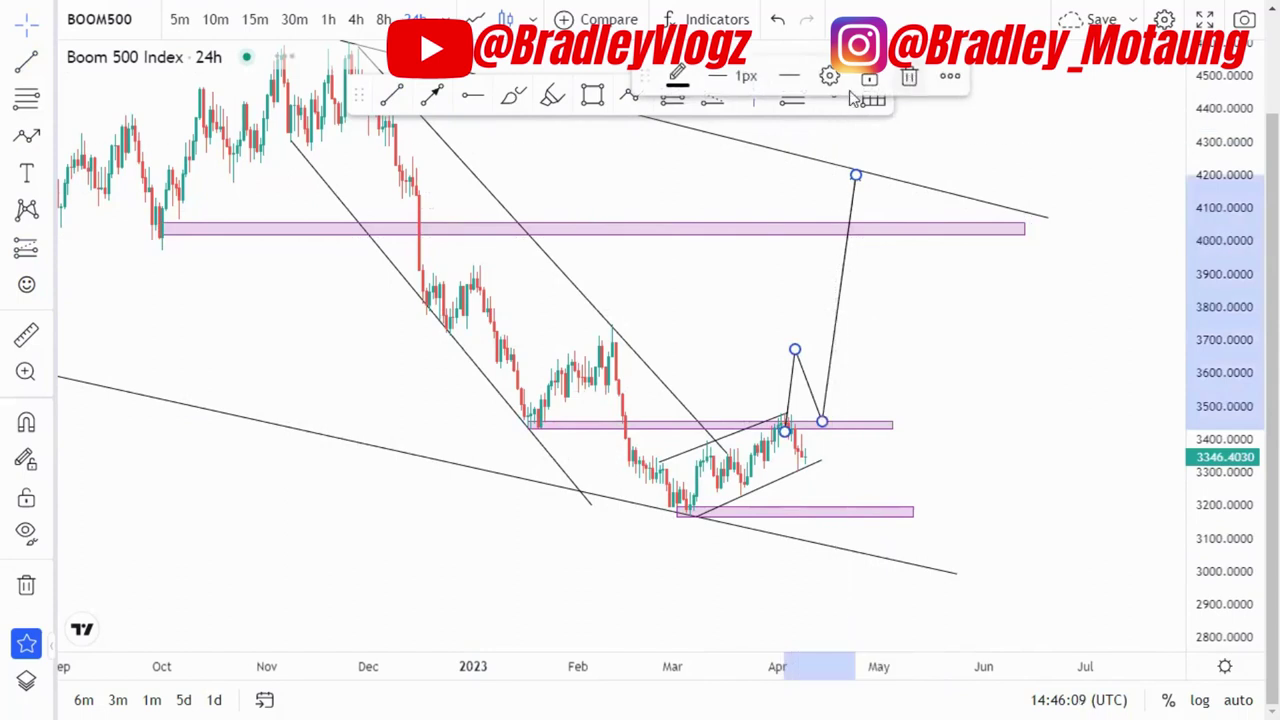
{"action": "left_click", "coordinate": [909, 76]}
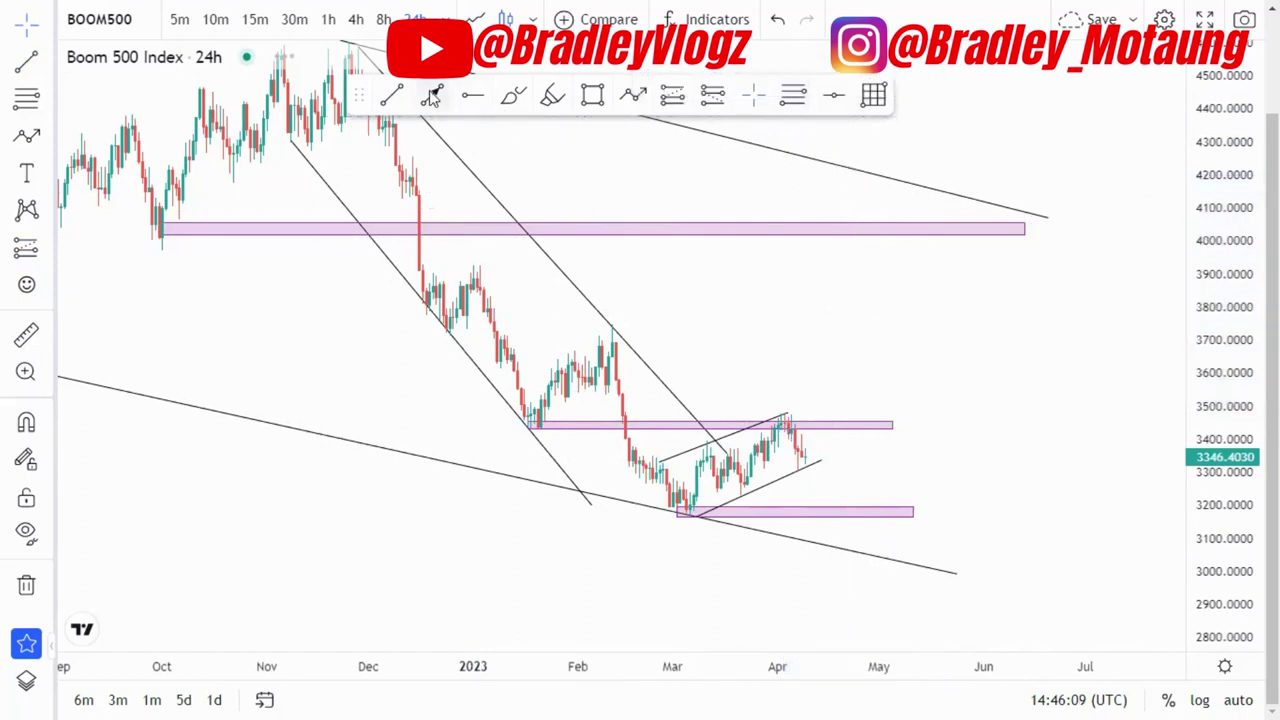
- Draw one arrow from the current price down to the lowest zone and another from there up to the highest zone near 4000
{"action": "left_click", "coordinate": [823, 514]}
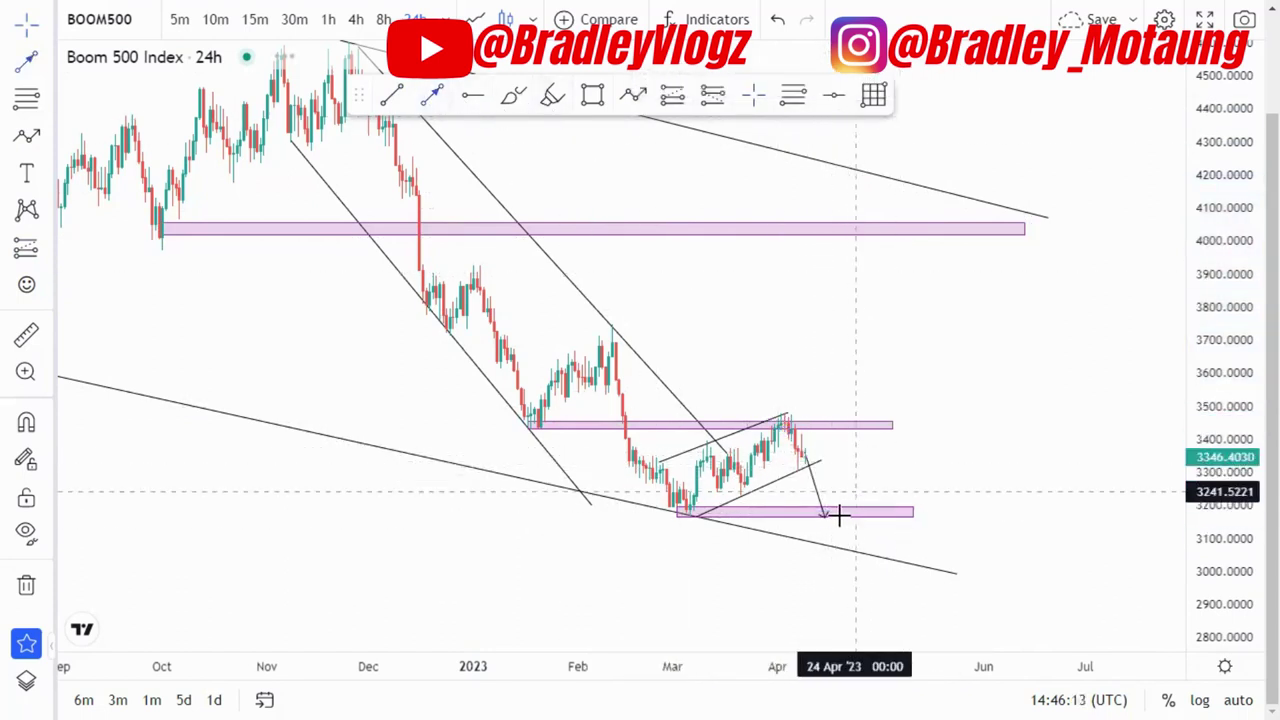
{"action": "left_click", "coordinate": [855, 238]}
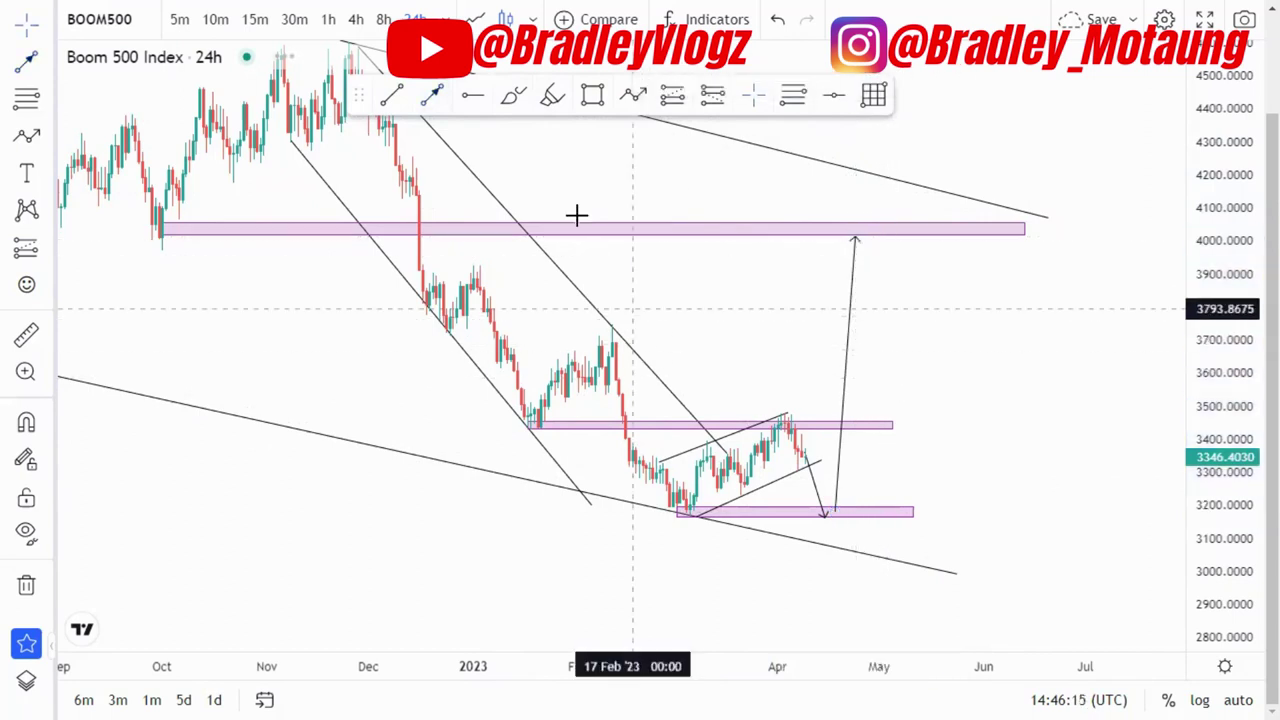
- Draw alternative arrows from the current price up to about 3557, back to about 3460 on 15 April 2023, and up to about 3955
{"action": "left_click", "coordinate": [804, 452]}
{"action": "left_click", "coordinate": [811, 386]}
{"action": "left_click", "coordinate": [810, 386]}
{"action": "left_click", "coordinate": [823, 418]}
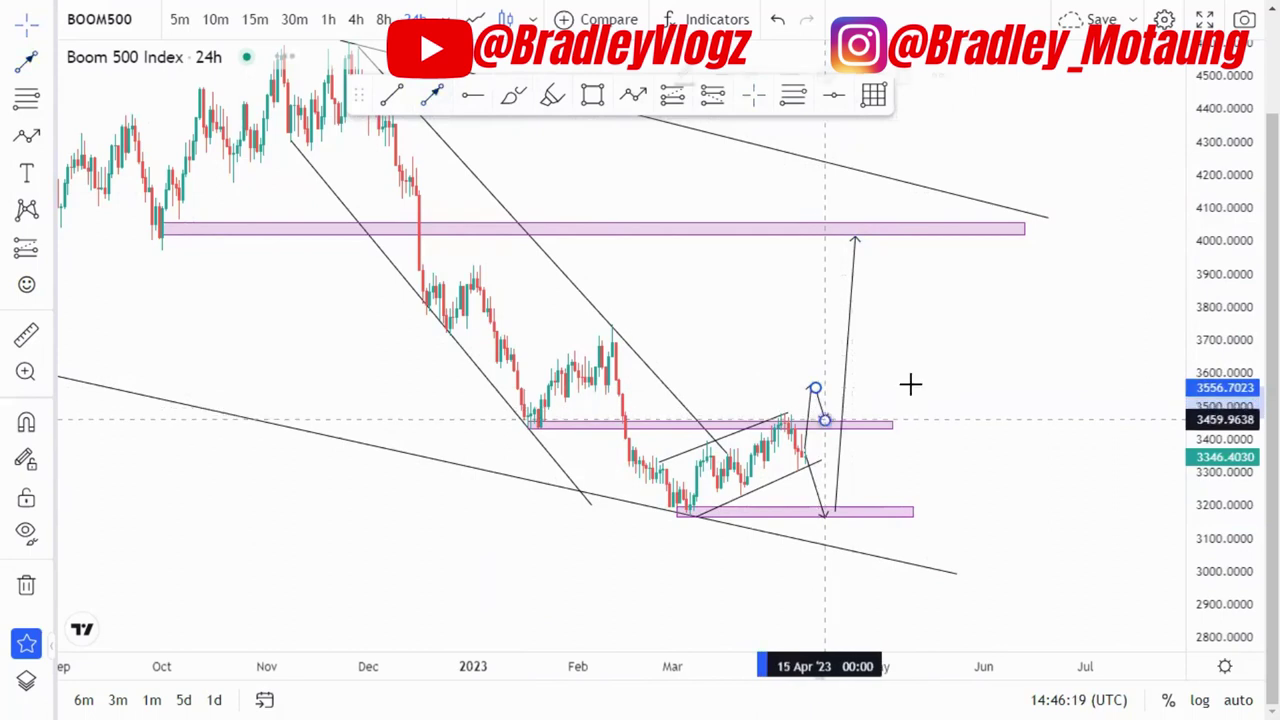
{"action": "left_click", "coordinate": [824, 414]}
{"action": "left_click", "coordinate": [845, 255]}
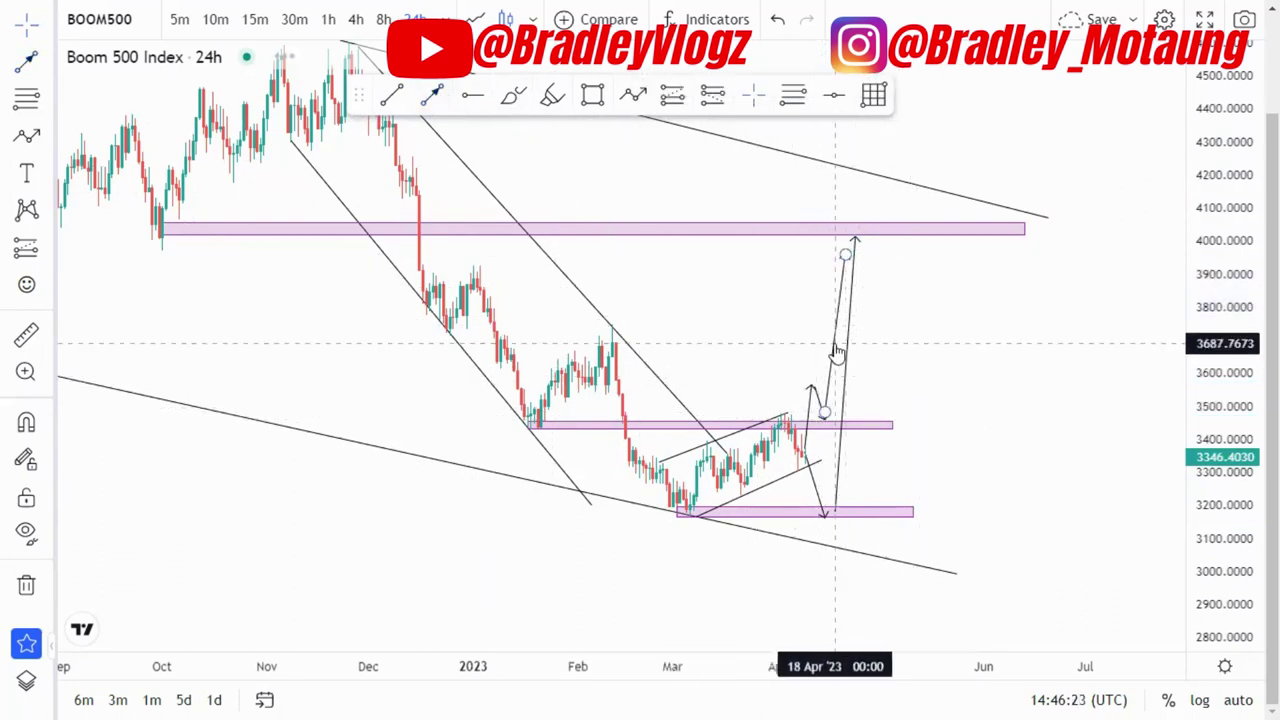
- Undo all the projection arrows of both scenarios
{"action": "left_click", "coordinate": [837, 352]}
{"action": "left_click", "coordinate": [777, 24]}
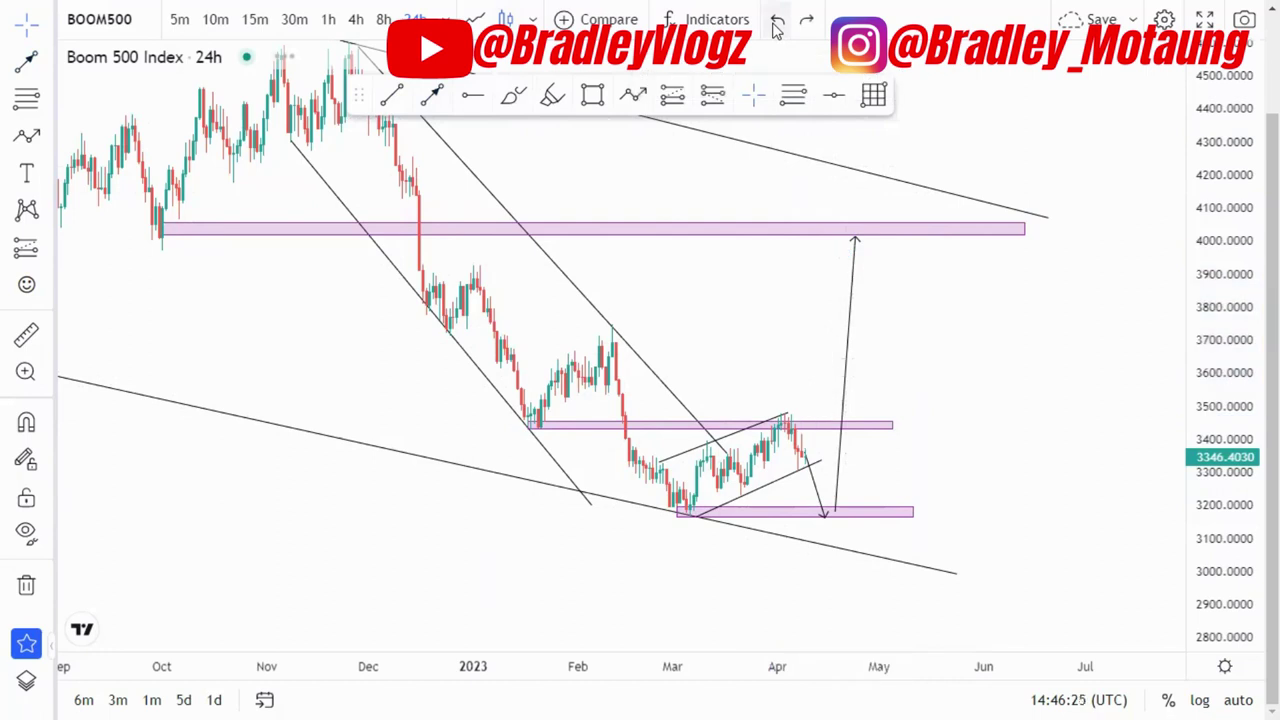
{"action": "left_click", "coordinate": [777, 24]}
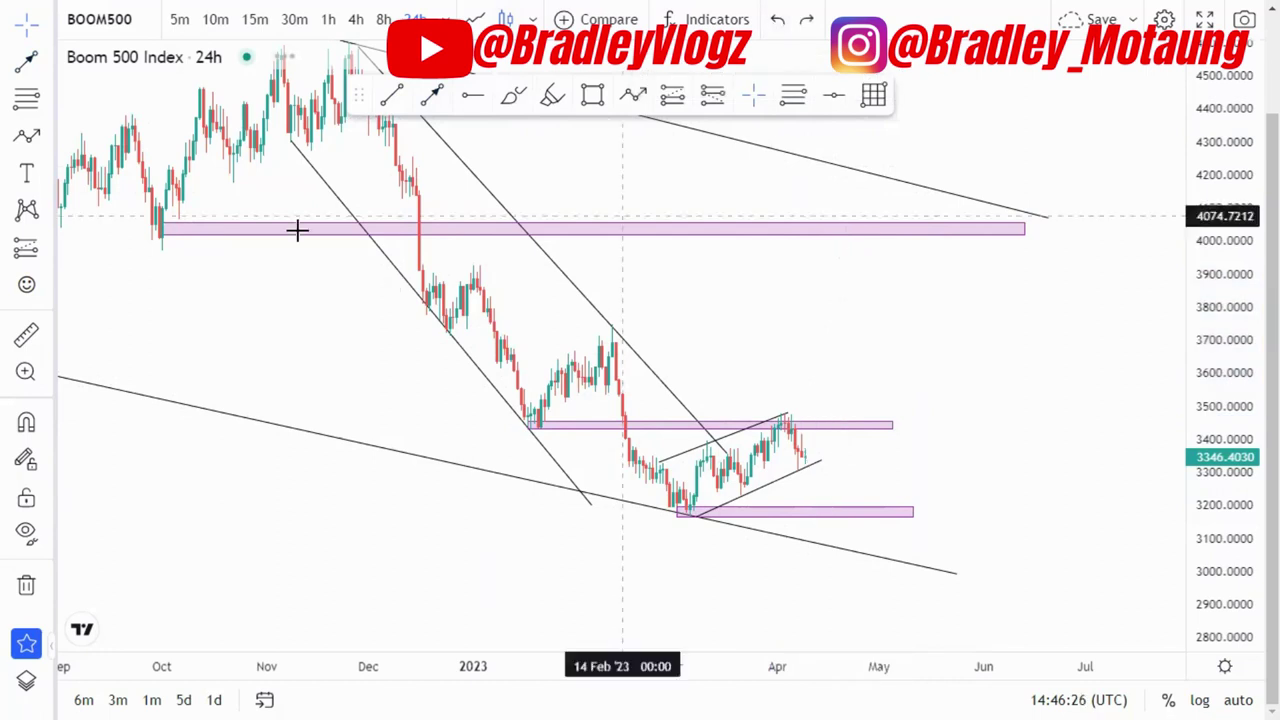
- Switch the chart to the 4h timeframe and refit the rising channel's upper line from 26 February 2023 near 3328 to about 3494
{"action": "left_click", "coordinate": [357, 22]}
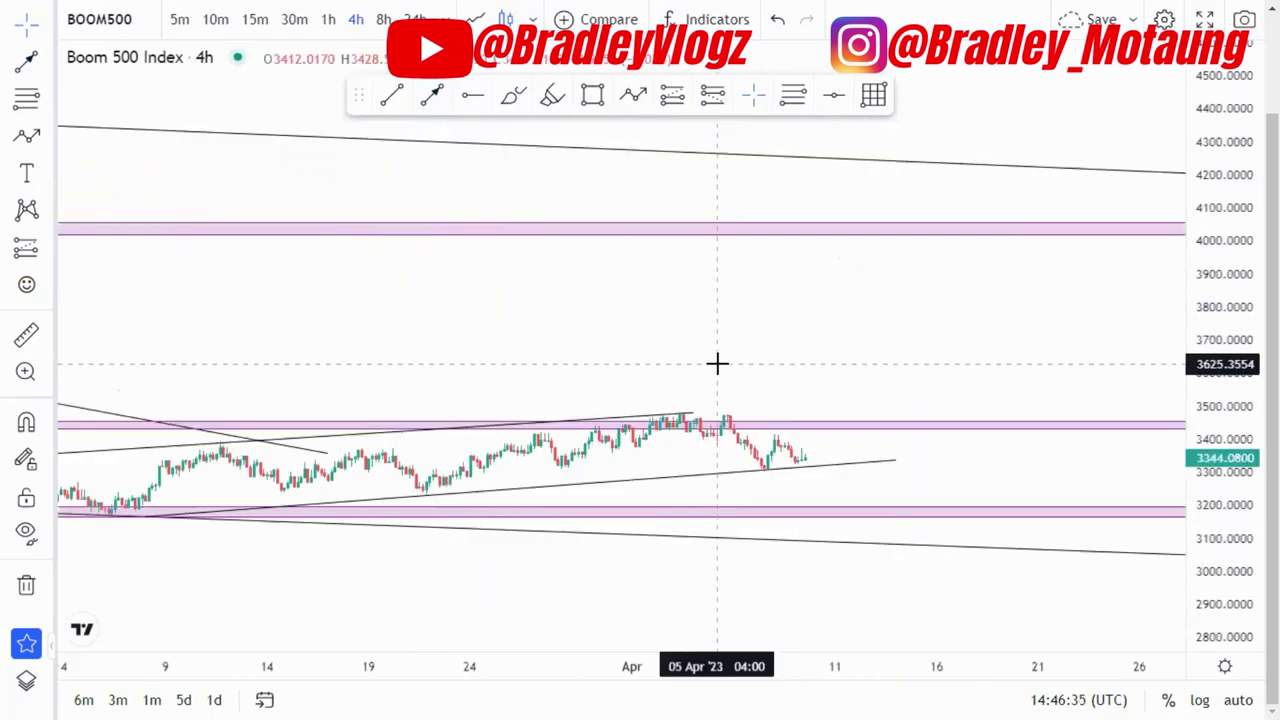
{"action": "scroll", "coordinate": [717, 363], "scroll_direction": "down", "scroll_amount": 10}
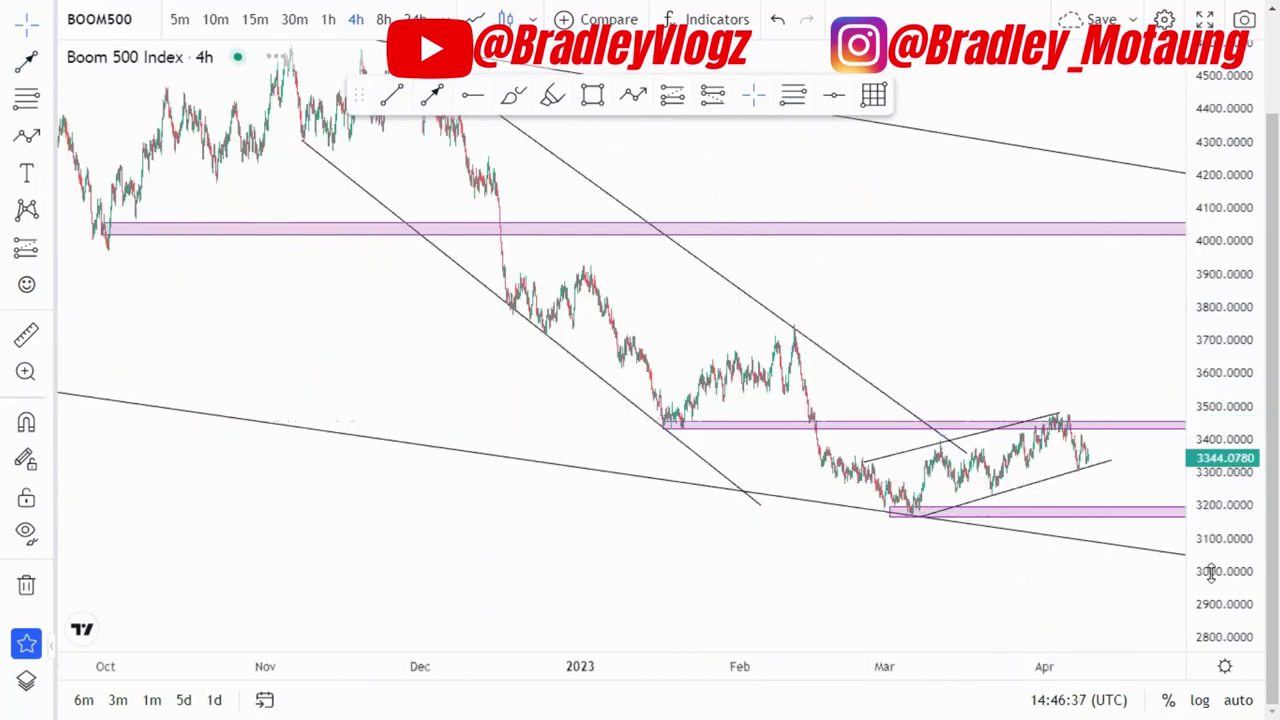
{"action": "scroll", "coordinate": [1000, 500], "scroll_direction": "up", "scroll_amount": 5}
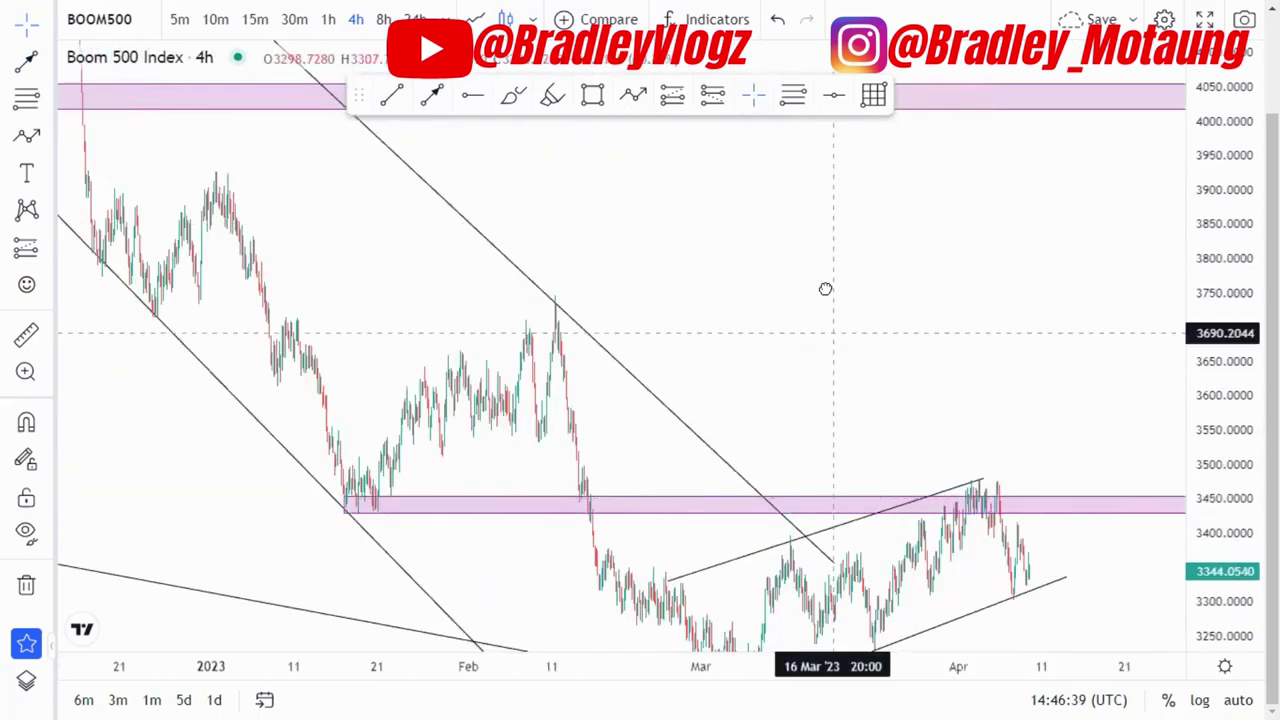
{"action": "scroll", "coordinate": [903, 401], "scroll_direction": "up", "scroll_amount": 3}
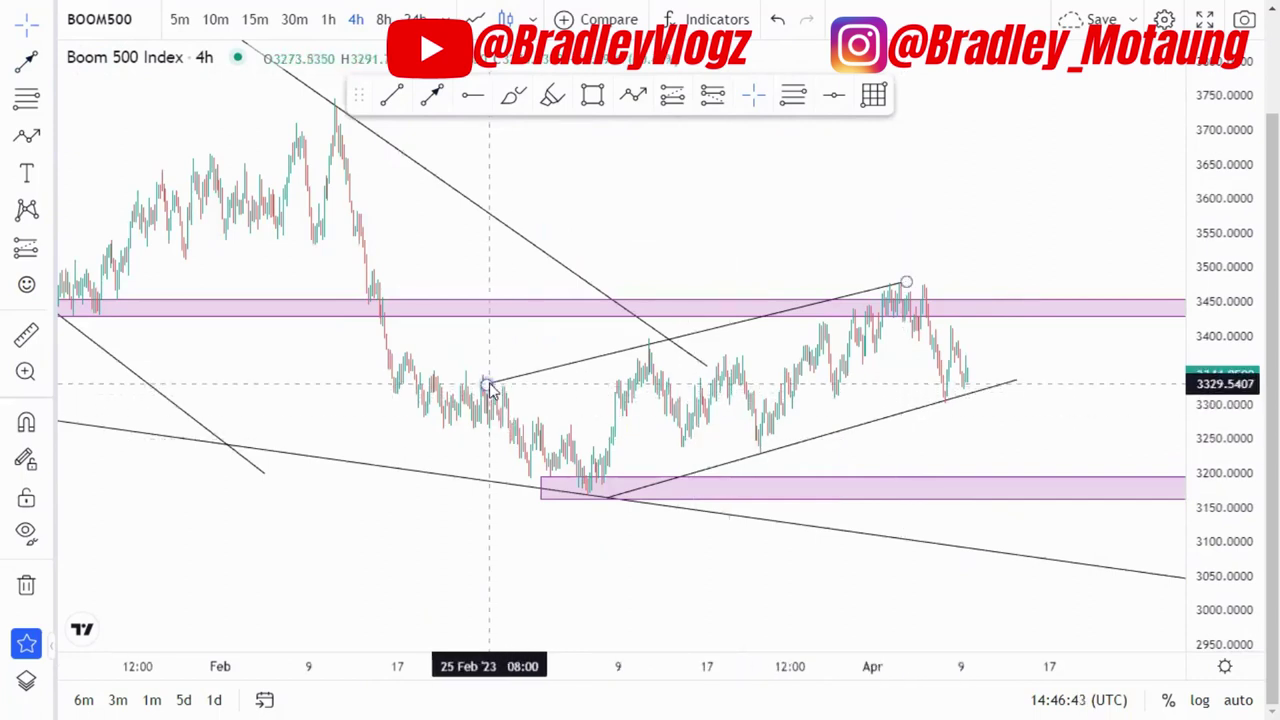
{"action": "left_click_drag", "start_coordinate": [489, 384], "coordinate": [505, 384]}
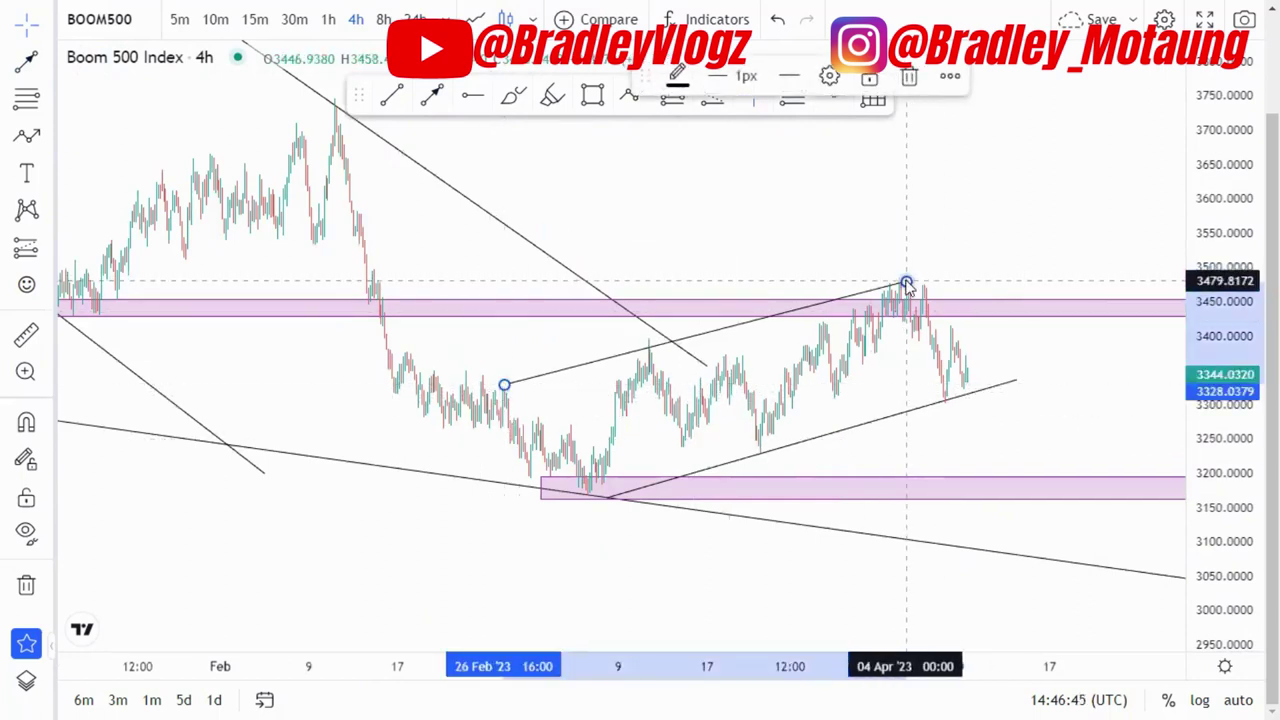
{"action": "left_click_drag", "start_coordinate": [906, 282], "coordinate": [936, 271]}
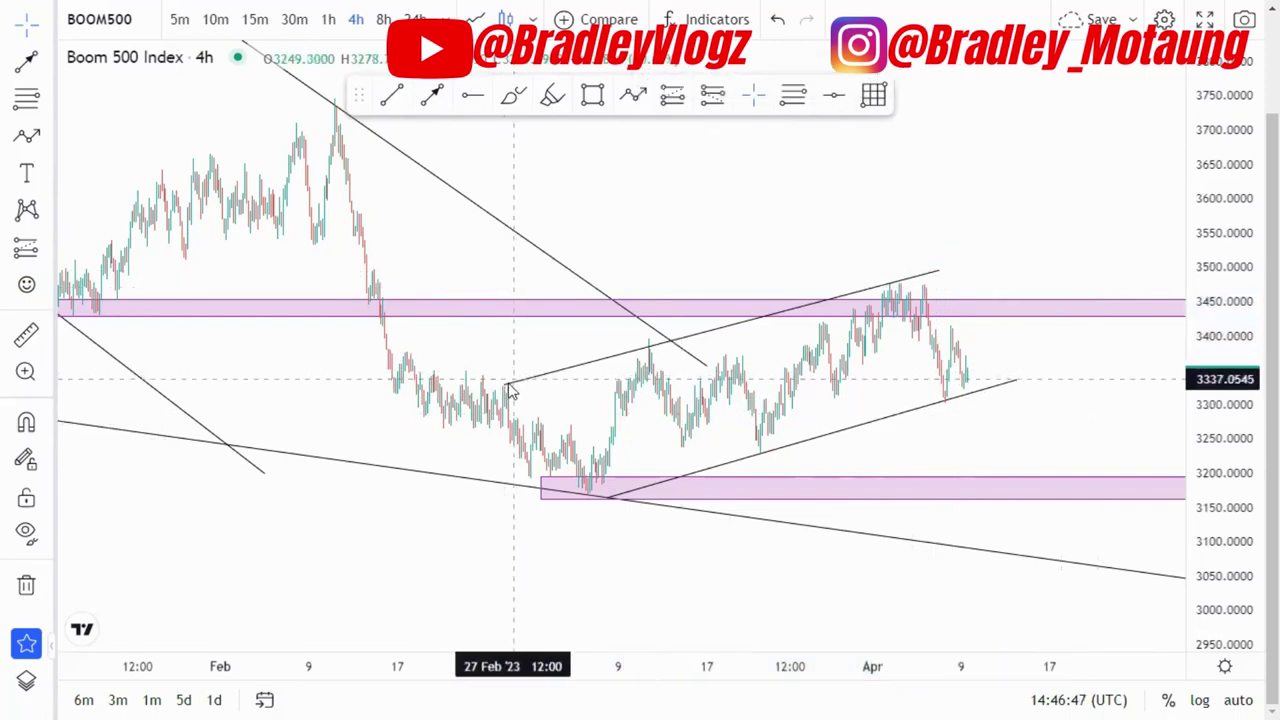
- Move the start of the rising channel's lower line back onto the early March low
{"action": "left_click", "coordinate": [613, 501]}
{"action": "left_click_drag", "start_coordinate": [609, 498], "coordinate": [589, 497]}
{"action": "left_click", "coordinate": [1023, 437]}
- Thin the middle rectangle zone by raising its lower edge to about 3438
{"action": "scroll", "coordinate": [1003, 440], "scroll_direction": "up", "scroll_amount": 5}
{"action": "scroll", "coordinate": [858, 421], "scroll_direction": "down", "scroll_amount": 6}
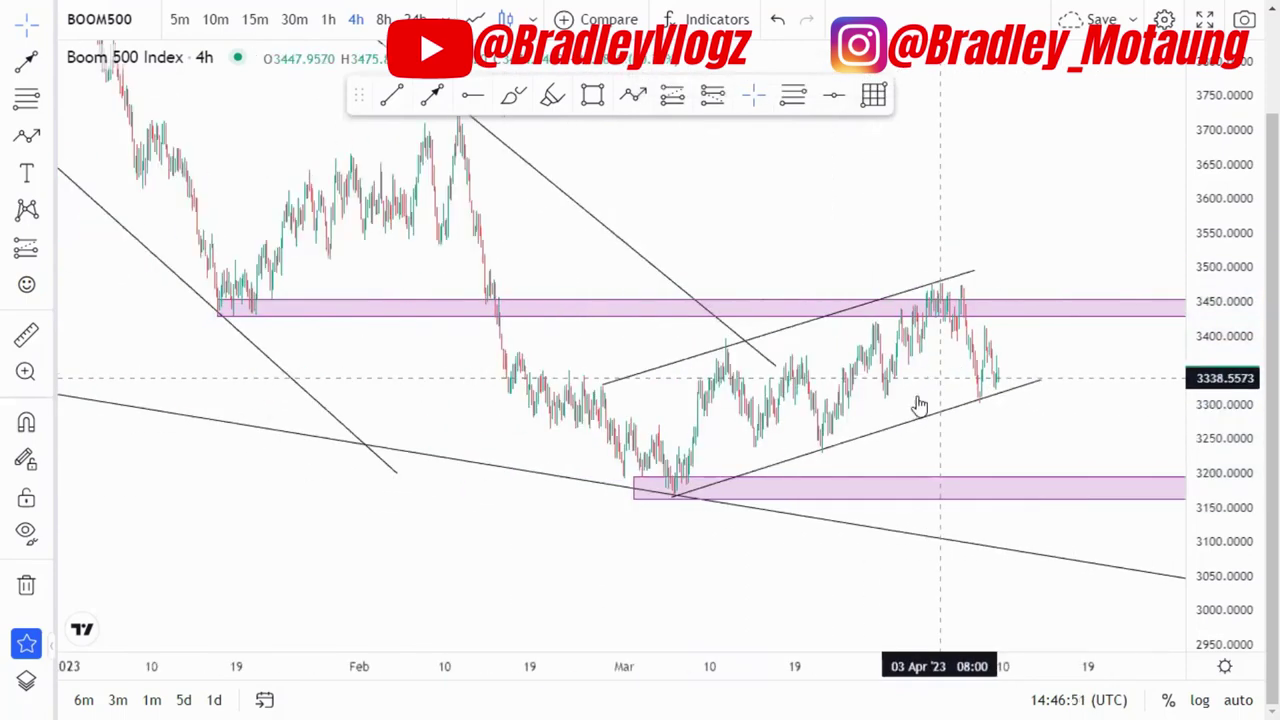
{"action": "left_click", "coordinate": [478, 318]}
{"action": "left_click_drag", "start_coordinate": [478, 318], "coordinate": [477, 311]}
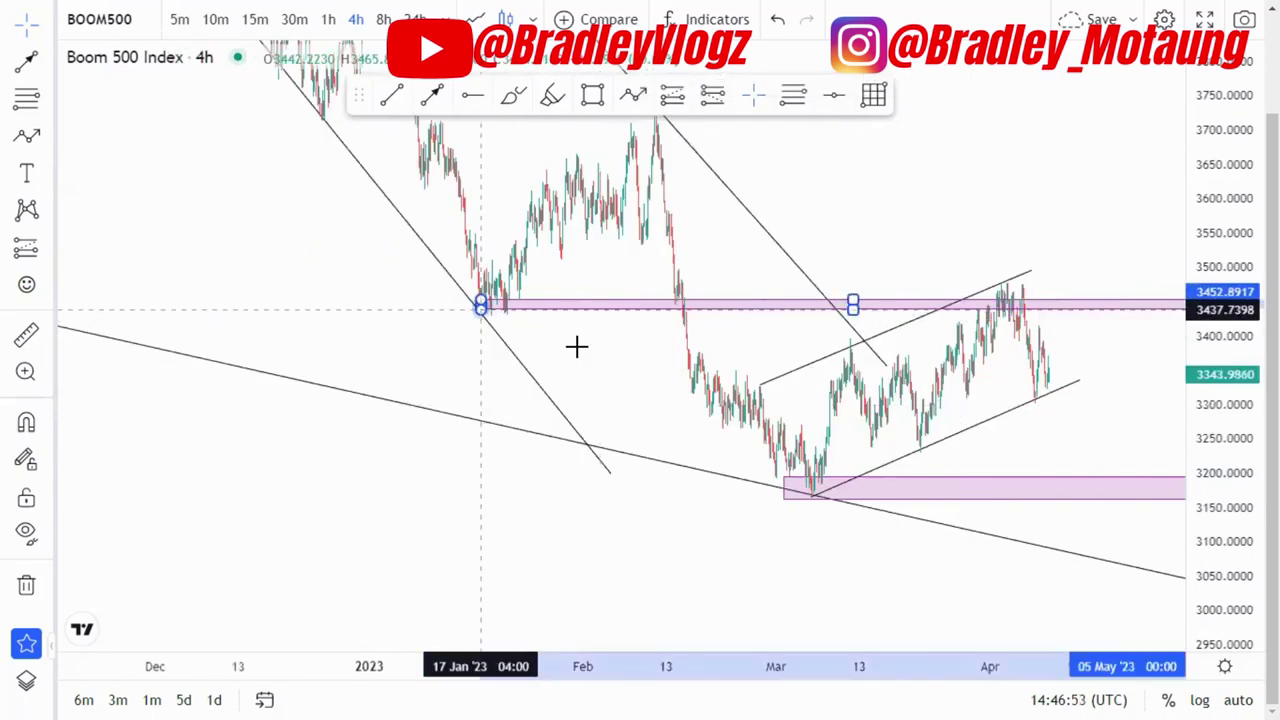
- Draw a thin rectangle zone from the 11 March 2023 high near 3397 extending past the latest candles into the second half of April
{"action": "left_click_drag", "start_coordinate": [1010, 426], "coordinate": [856, 423]}
{"action": "scroll", "coordinate": [914, 426], "scroll_direction": "up", "scroll_amount": 3}
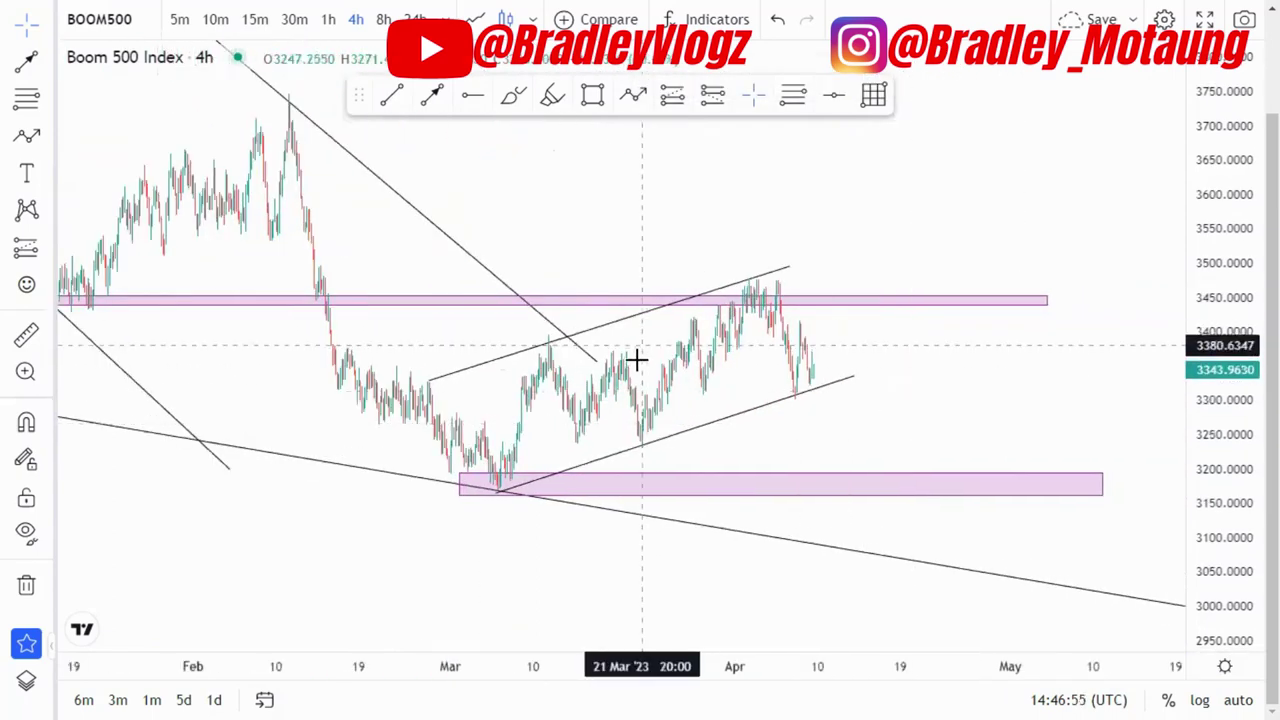
{"action": "left_click", "coordinate": [540, 335]}
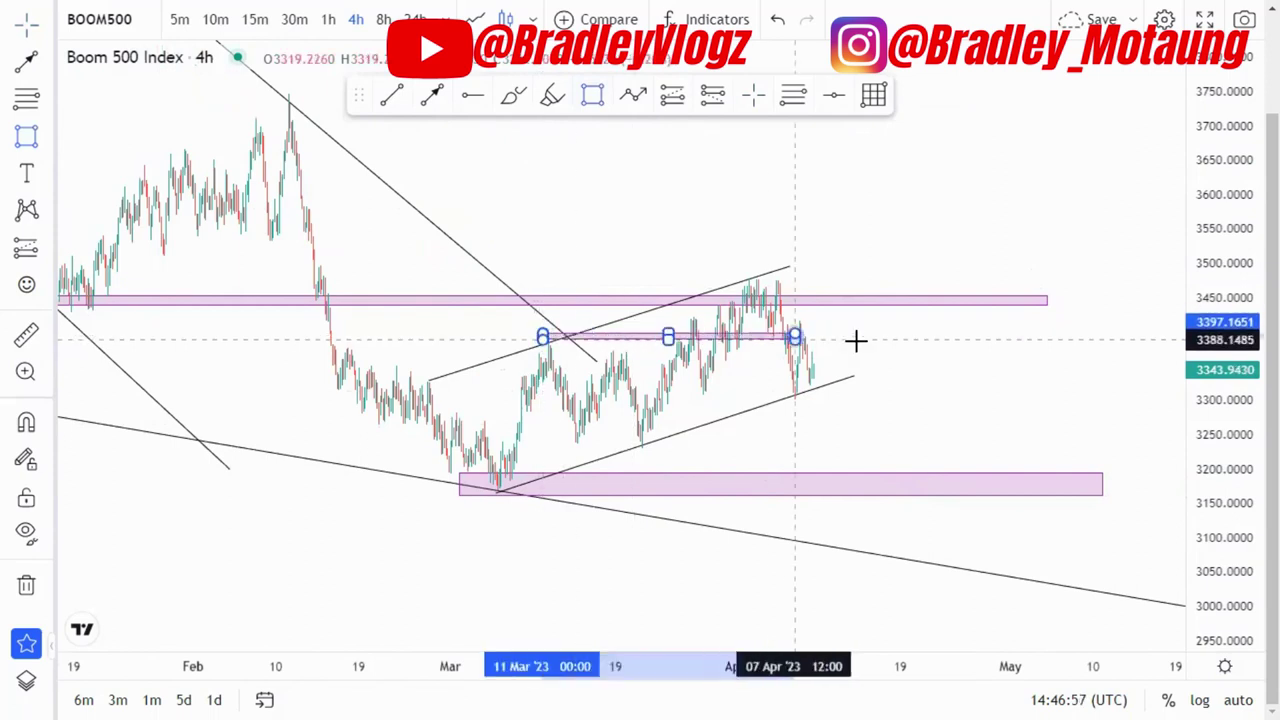
{"action": "left_click", "coordinate": [903, 340]}
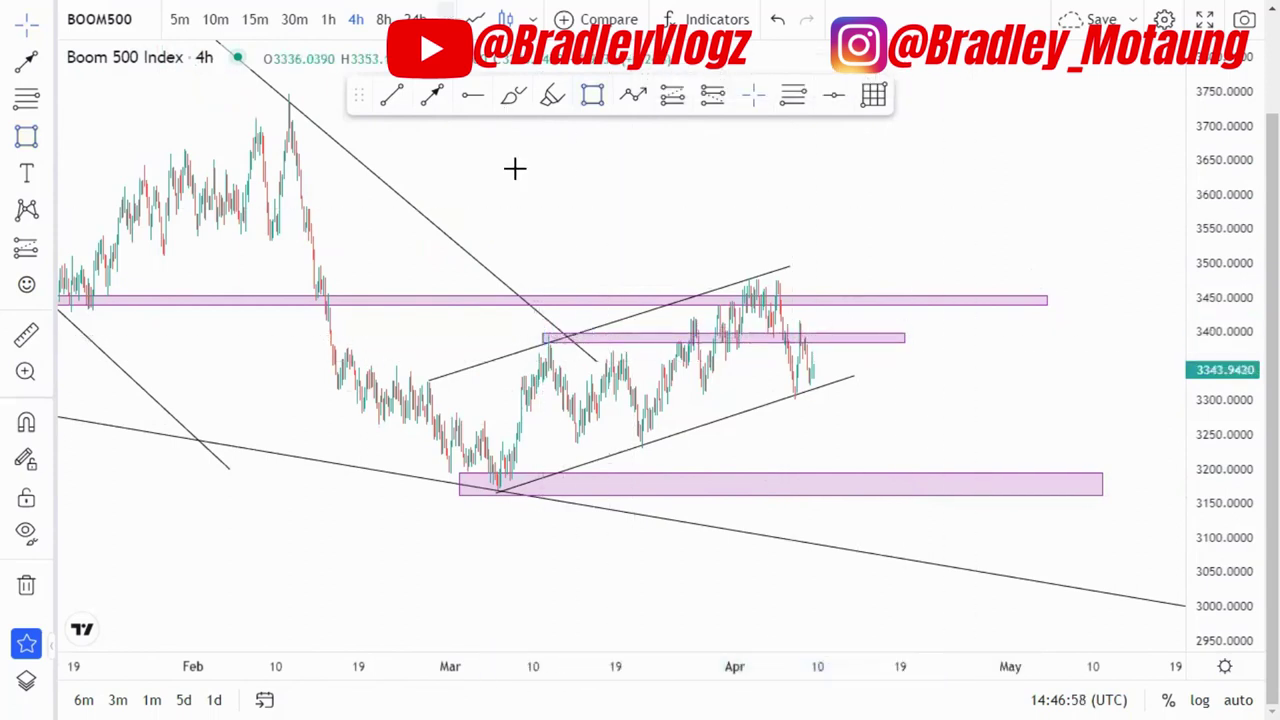
- Shift the new zone down to about 3370, checking it against a line chart, and return the price display to candlesticks
{"action": "left_click_drag", "start_coordinate": [571, 335], "coordinate": [569, 346]}
{"action": "left_click", "coordinate": [743, 305]}
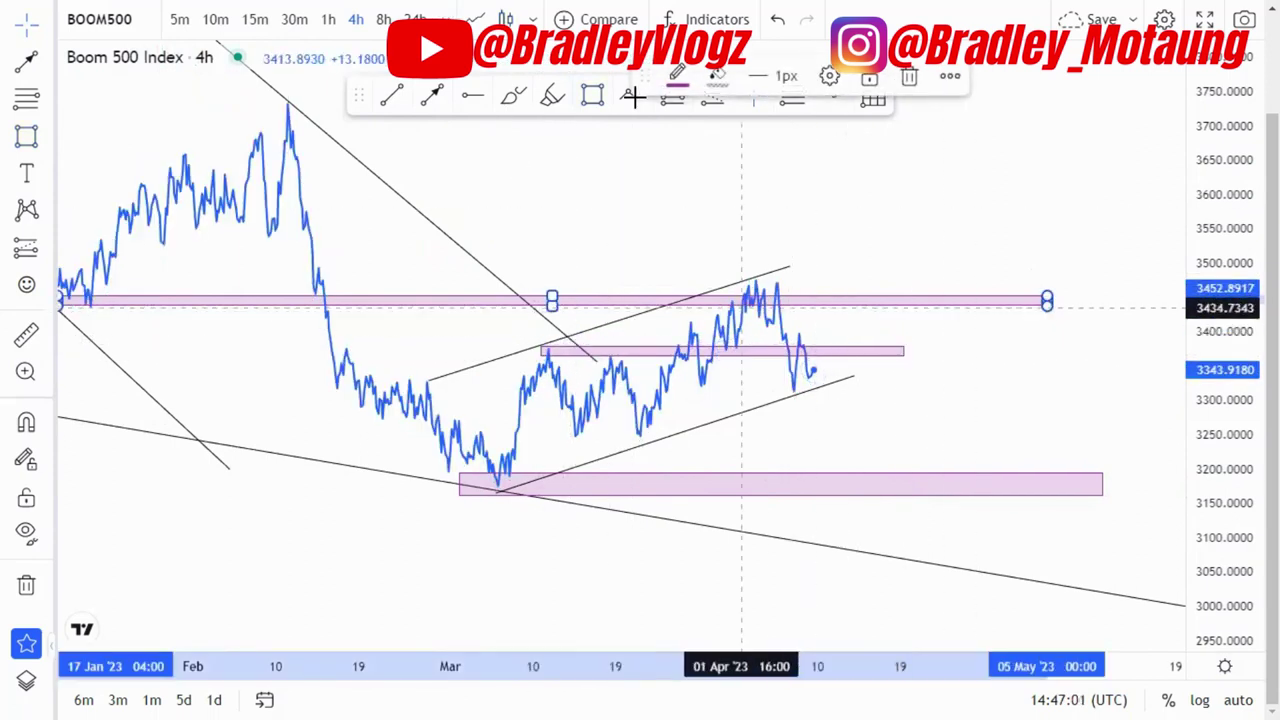
{"action": "left_click", "coordinate": [506, 19]}
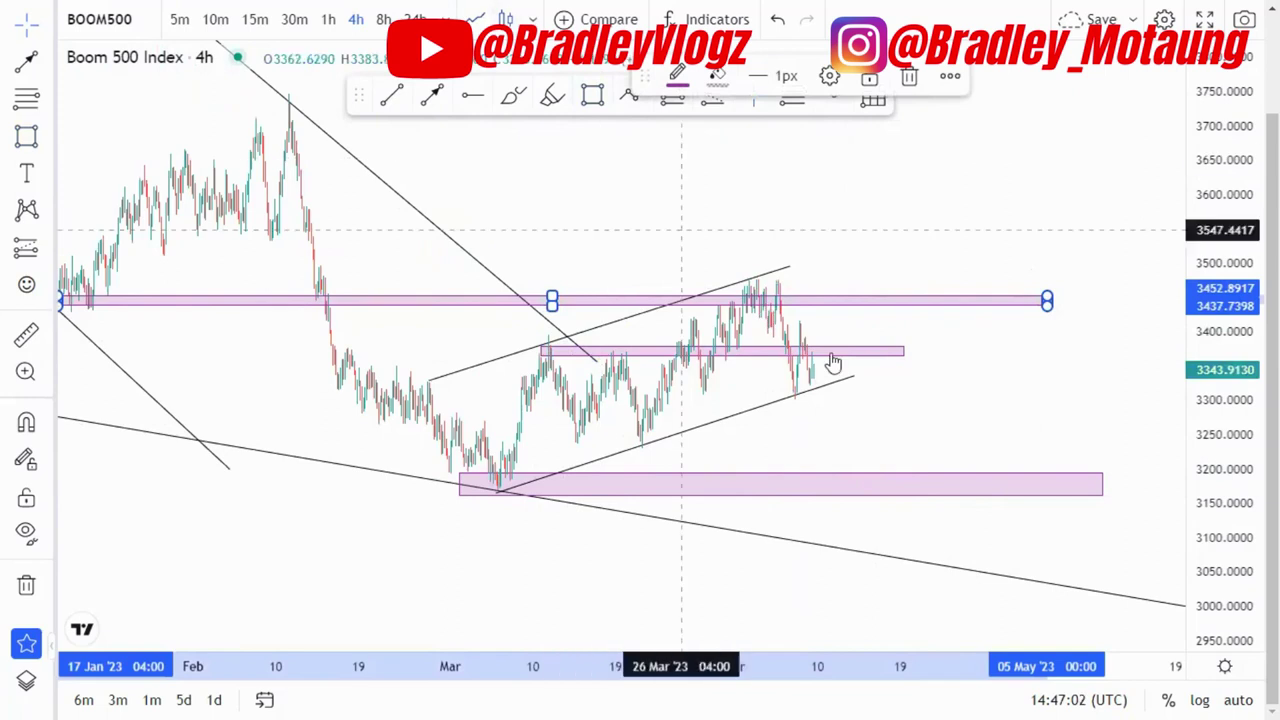
{"action": "left_click", "coordinate": [605, 352]}
- Draw an arrow from the new zone near 3376 on 9 April down to about 3277 on 12 April 2023
{"action": "left_click", "coordinate": [438, 96]}
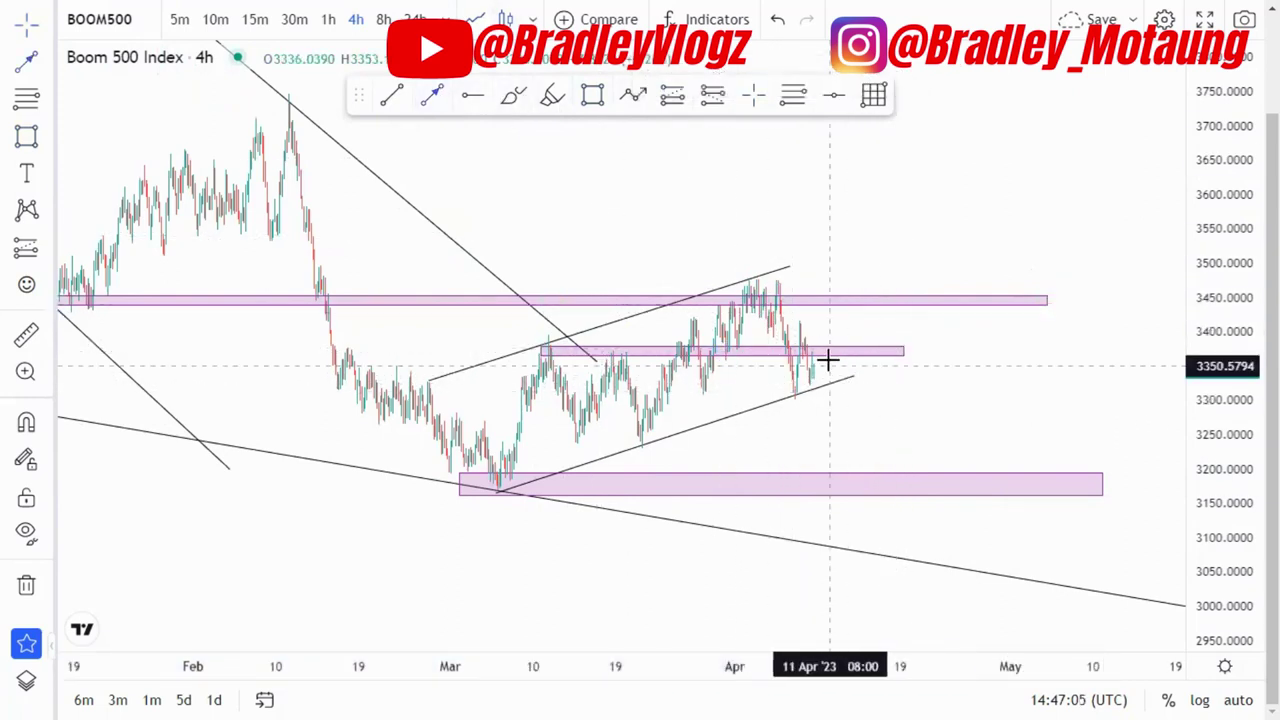
{"action": "left_click", "coordinate": [840, 412]}
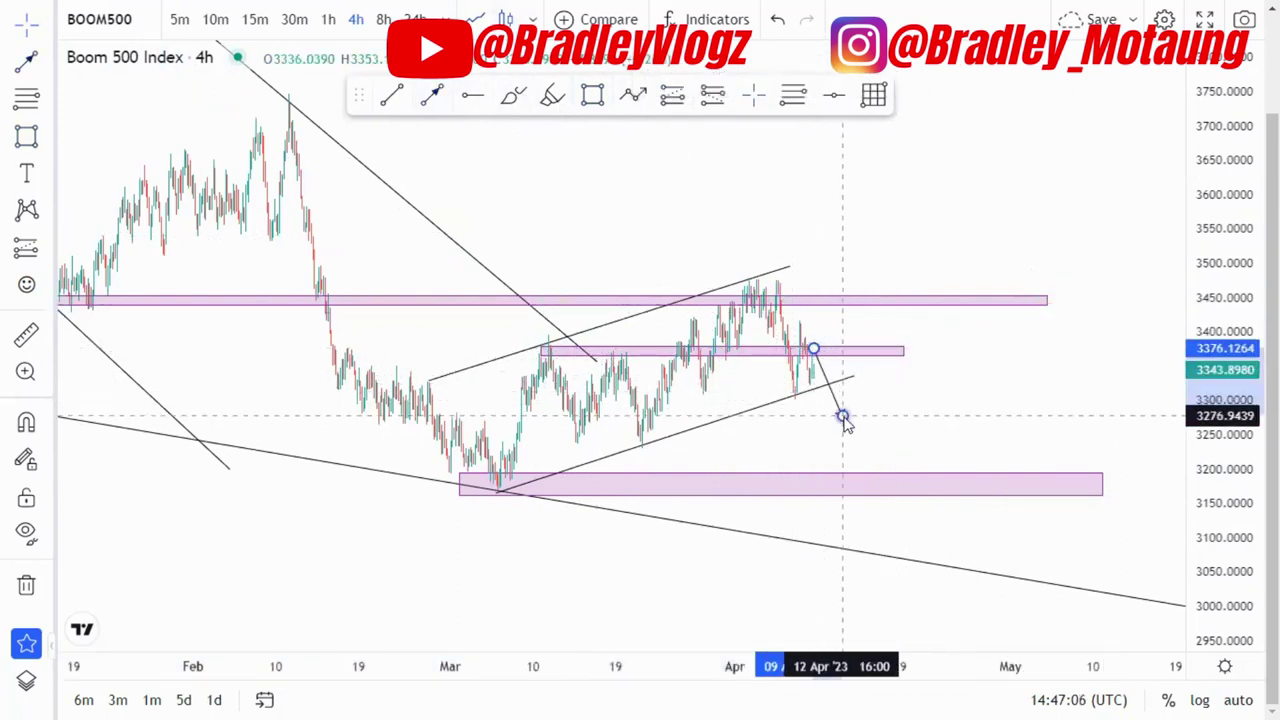
- Continue the projection with one arrow rising to about 3360 on 13 April and another falling from about 3354 to 3193 on 17 April
{"action": "left_click", "coordinate": [430, 97]}
{"action": "left_click", "coordinate": [848, 361]}
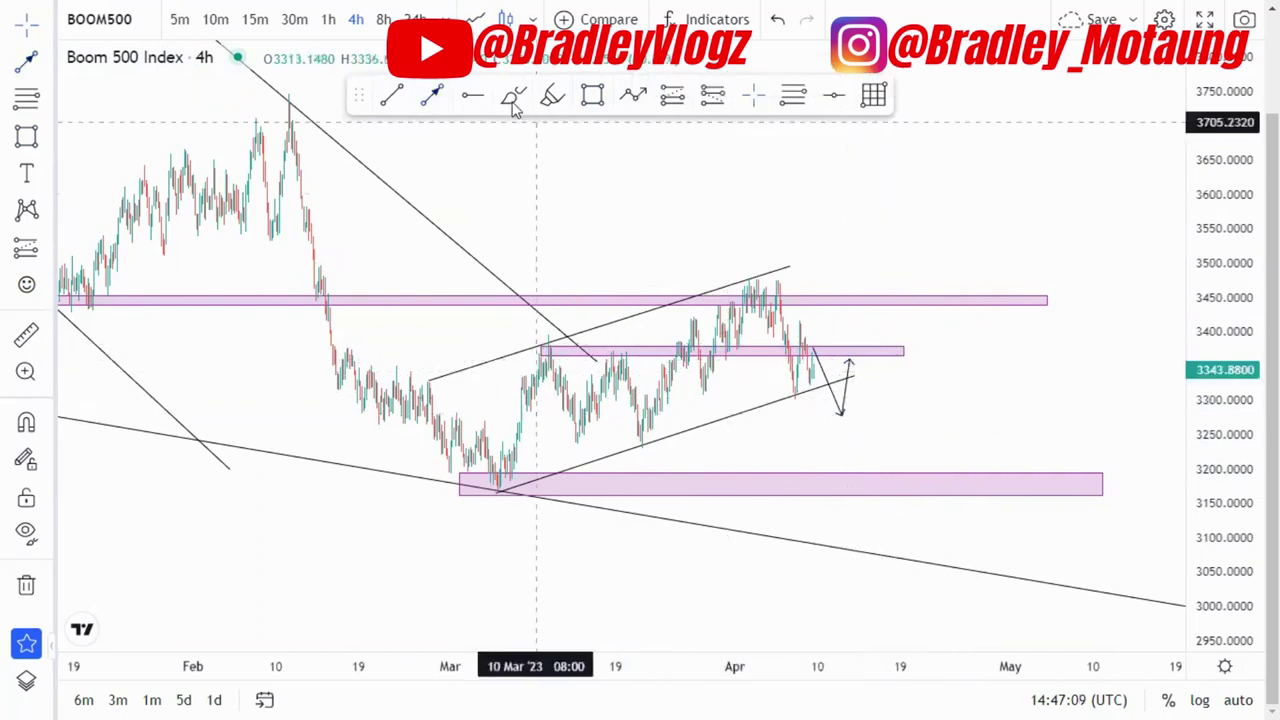
{"action": "left_click", "coordinate": [860, 363]}
{"action": "left_click", "coordinate": [886, 471]}
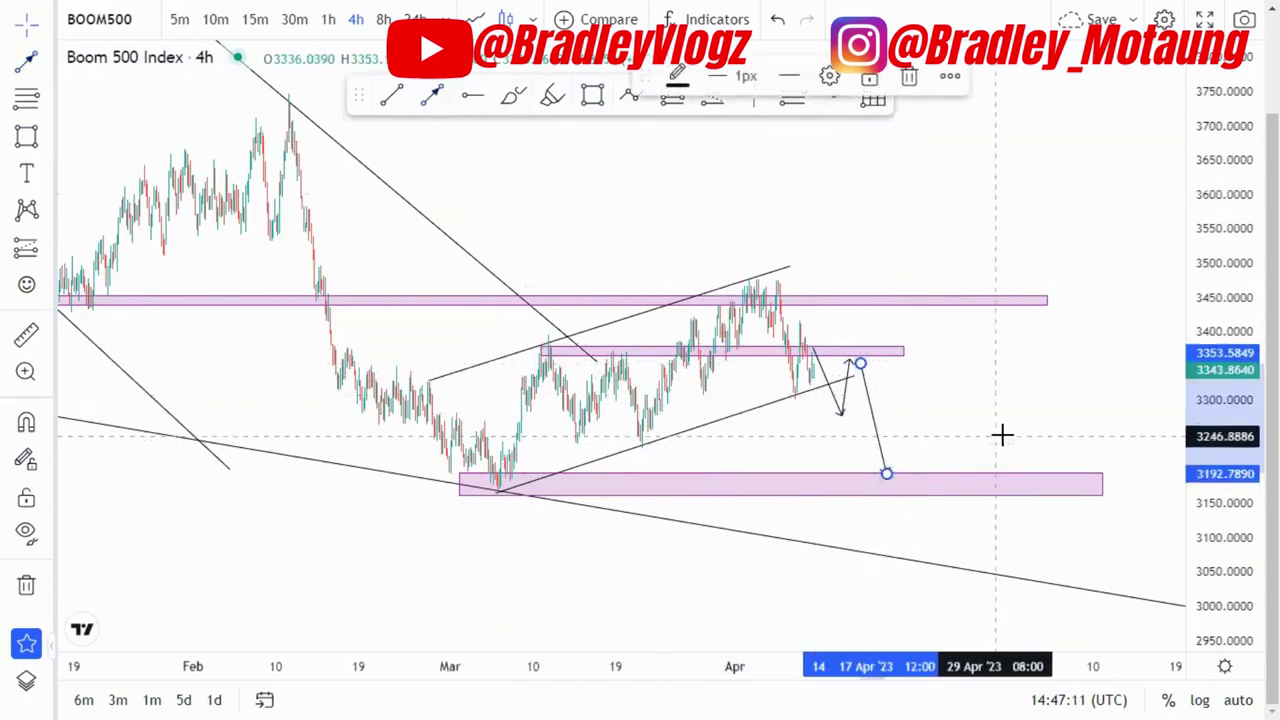
- Tighten the lowest rectangle zone to about 3176–3161, starting at the 5 March low
{"action": "left_click_drag", "start_coordinate": [462, 476], "coordinate": [496, 485]}
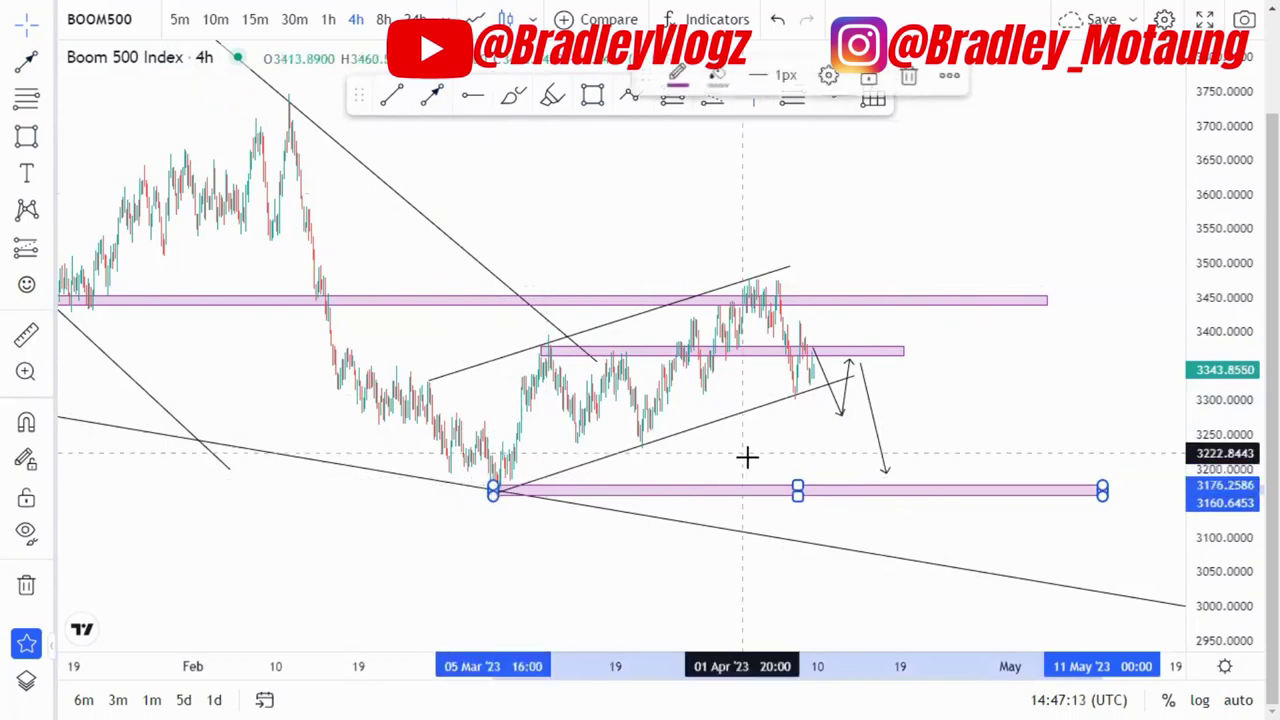
{"action": "scroll", "coordinate": [745, 430], "scroll_direction": "down", "scroll_amount": 3}
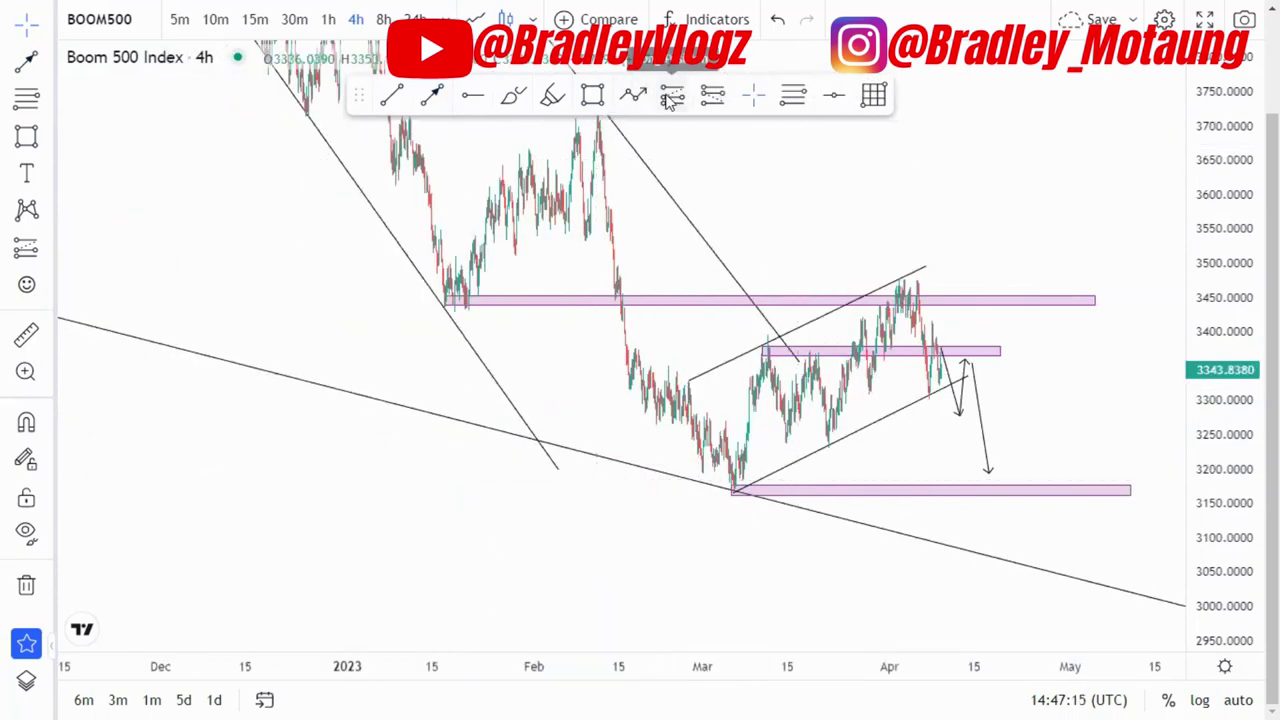
- Place a short position at about 3362.60 with its stop at 3410.69 and its target in the lowest zone at 3170.25
{"action": "left_click", "coordinate": [704, 99]}
{"action": "left_click", "coordinate": [965, 357]}
{"action": "left_click_drag", "start_coordinate": [966, 163], "coordinate": [980, 314]}
{"action": "left_click_drag", "start_coordinate": [962, 550], "coordinate": [877, 440]}
{"action": "left_click_drag", "start_coordinate": [1020, 508], "coordinate": [977, 563]}
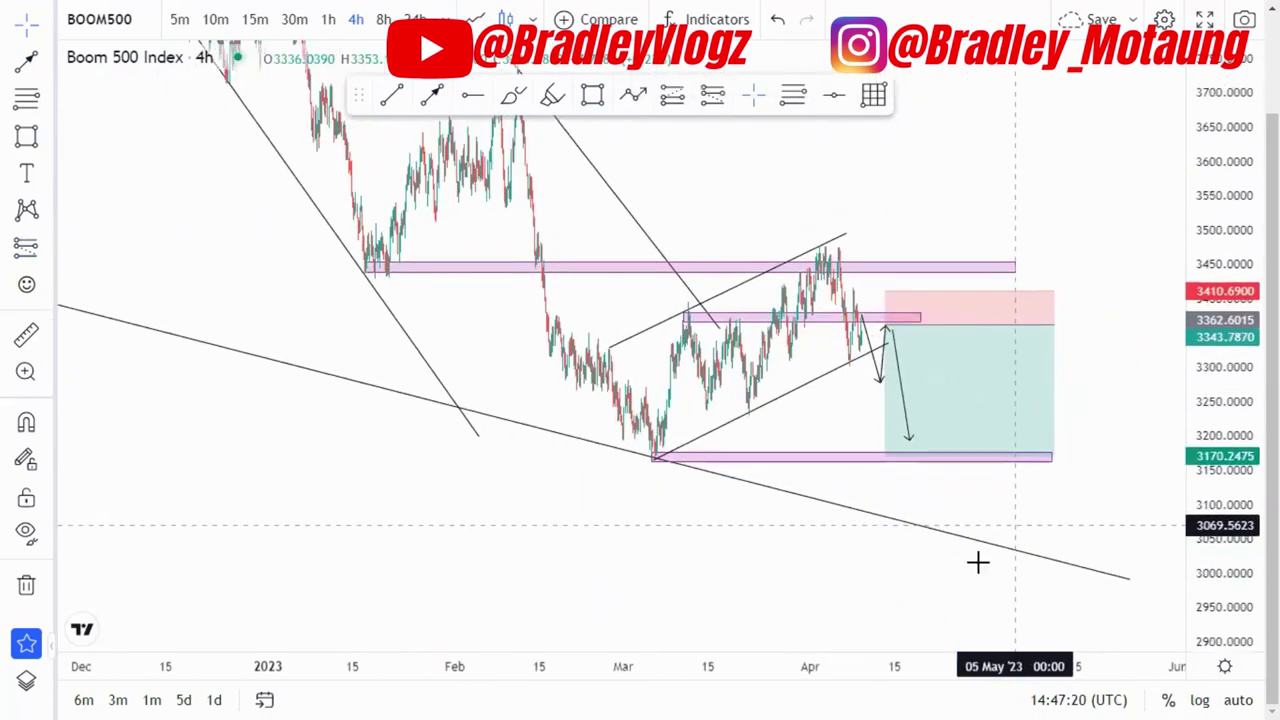
- Switch the chart to the 1h timeframe and frame the rising channel
{"action": "scroll", "coordinate": [977, 556], "scroll_direction": "down", "scroll_amount": 4}
{"action": "scroll", "coordinate": [890, 498], "scroll_direction": "down", "scroll_amount": 1}
{"action": "left_click_drag", "start_coordinate": [769, 330], "coordinate": [738, 428]}
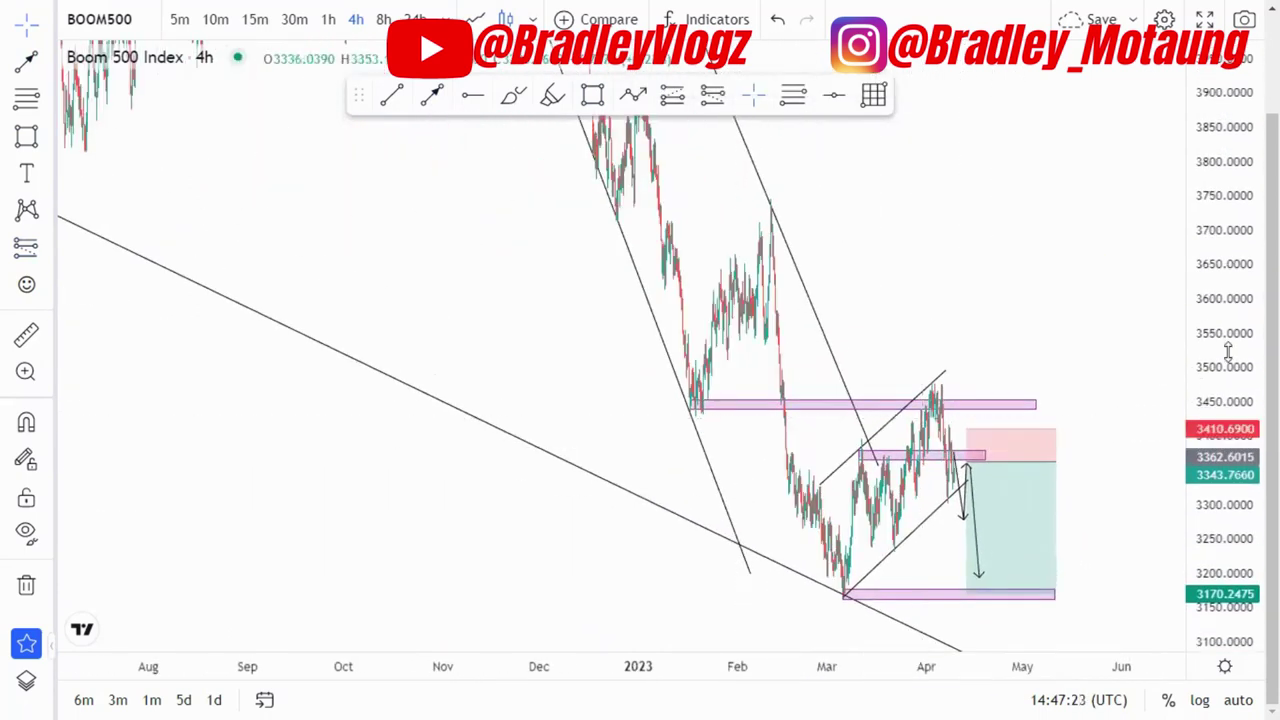
{"action": "left_click_drag", "start_coordinate": [1228, 350], "coordinate": [1228, 400]}
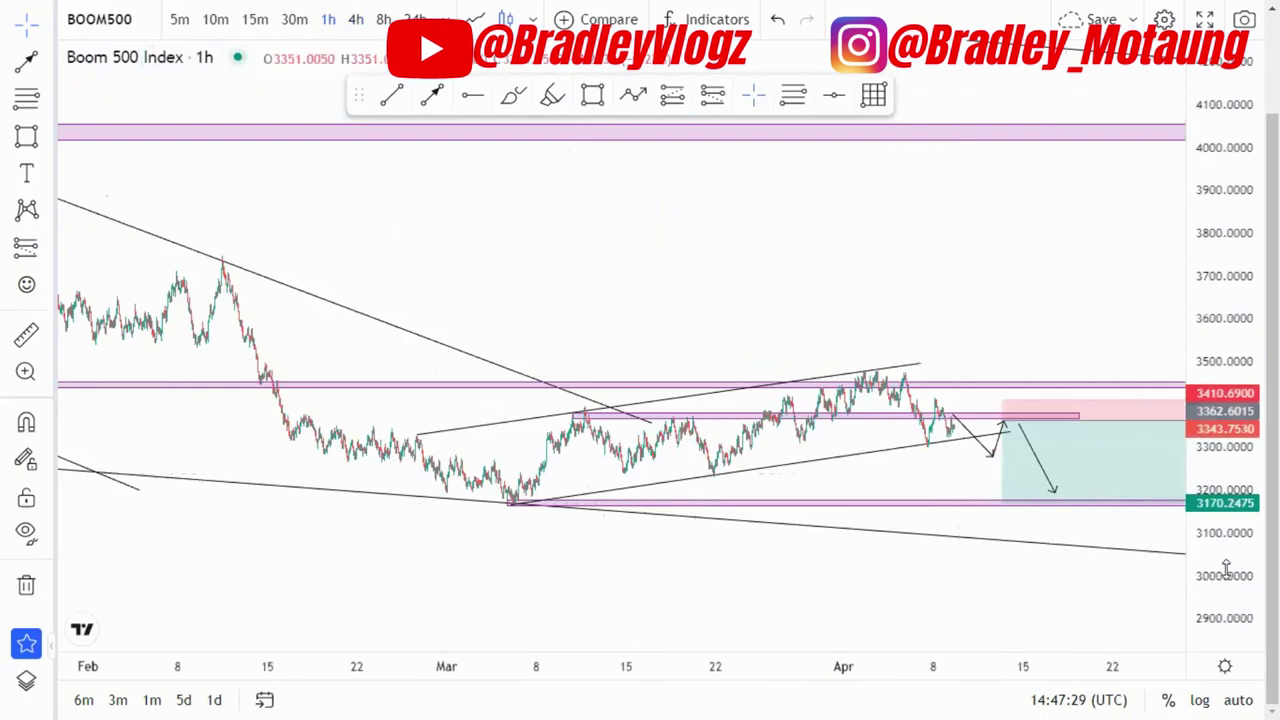
{"action": "left_click_drag", "start_coordinate": [1226, 568], "coordinate": [1220, 382]}
{"action": "scroll", "coordinate": [968, 380], "scroll_direction": "down", "scroll_amount": 3}
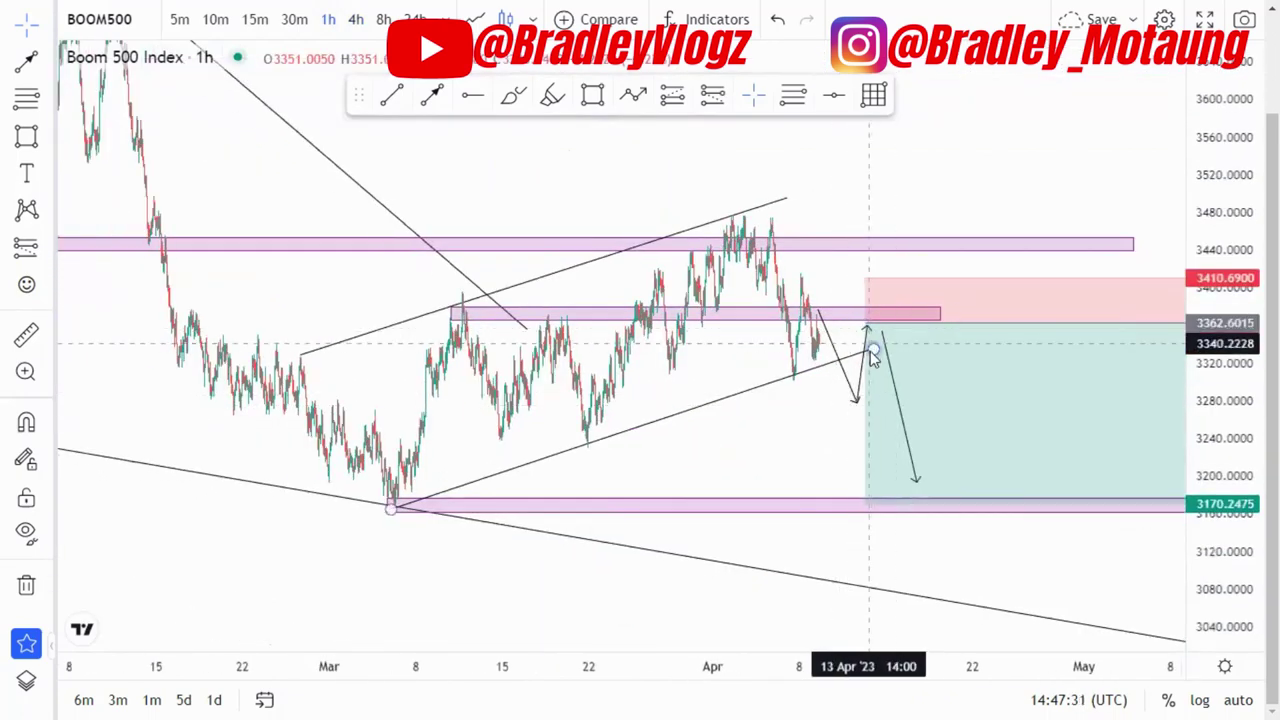
- Extend the rising channel's upper line to about 3549 near 19 April and its lower line to about 3376 near 25 April
{"action": "left_click", "coordinate": [871, 349]}
{"action": "left_click_drag", "start_coordinate": [893, 357], "coordinate": [894, 346]}
{"action": "left_click", "coordinate": [532, 459]}
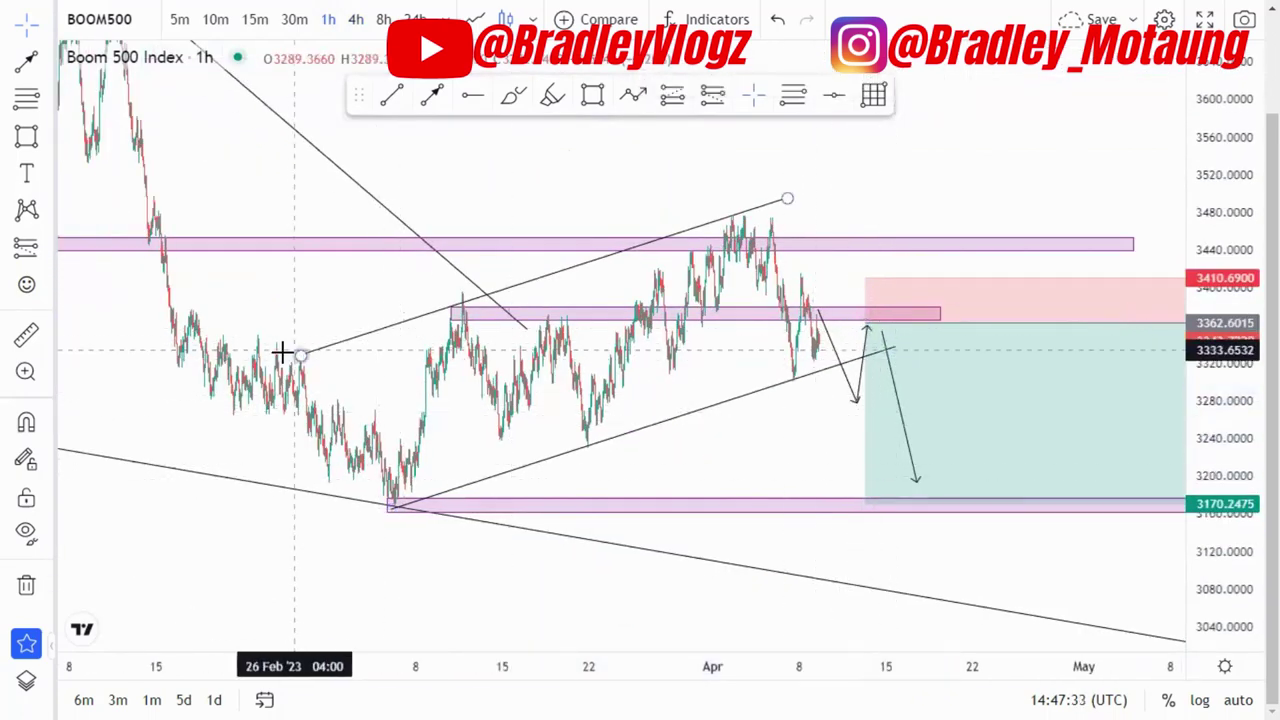
{"action": "left_click_drag", "start_coordinate": [301, 362], "coordinate": [296, 358]}
{"action": "left_click_drag", "start_coordinate": [788, 199], "coordinate": [939, 147]}
{"action": "left_click_drag", "start_coordinate": [897, 352], "coordinate": [1008, 320]}
- Delete the middle zone near 3370, the short position and the three projection arrows
{"action": "scroll", "coordinate": [710, 300], "scroll_direction": "up", "scroll_amount": 2}
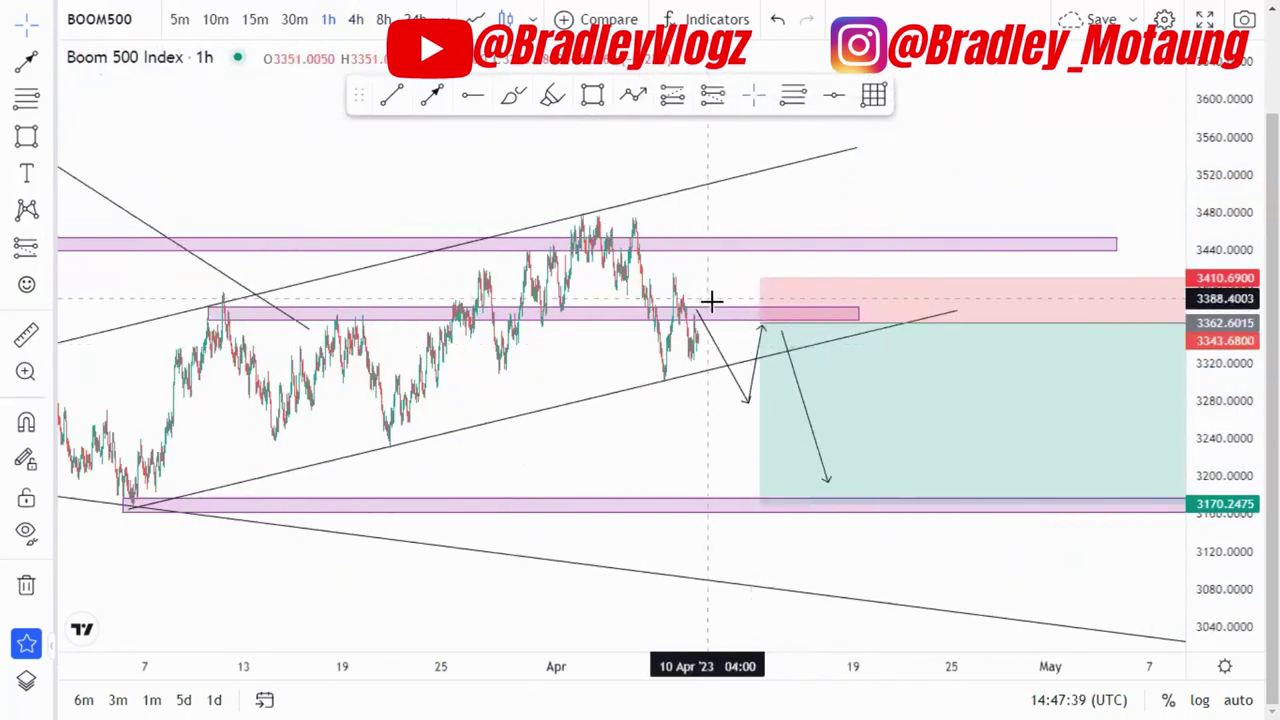
{"action": "left_click", "coordinate": [712, 310]}
{"action": "left_click", "coordinate": [940, 306]}
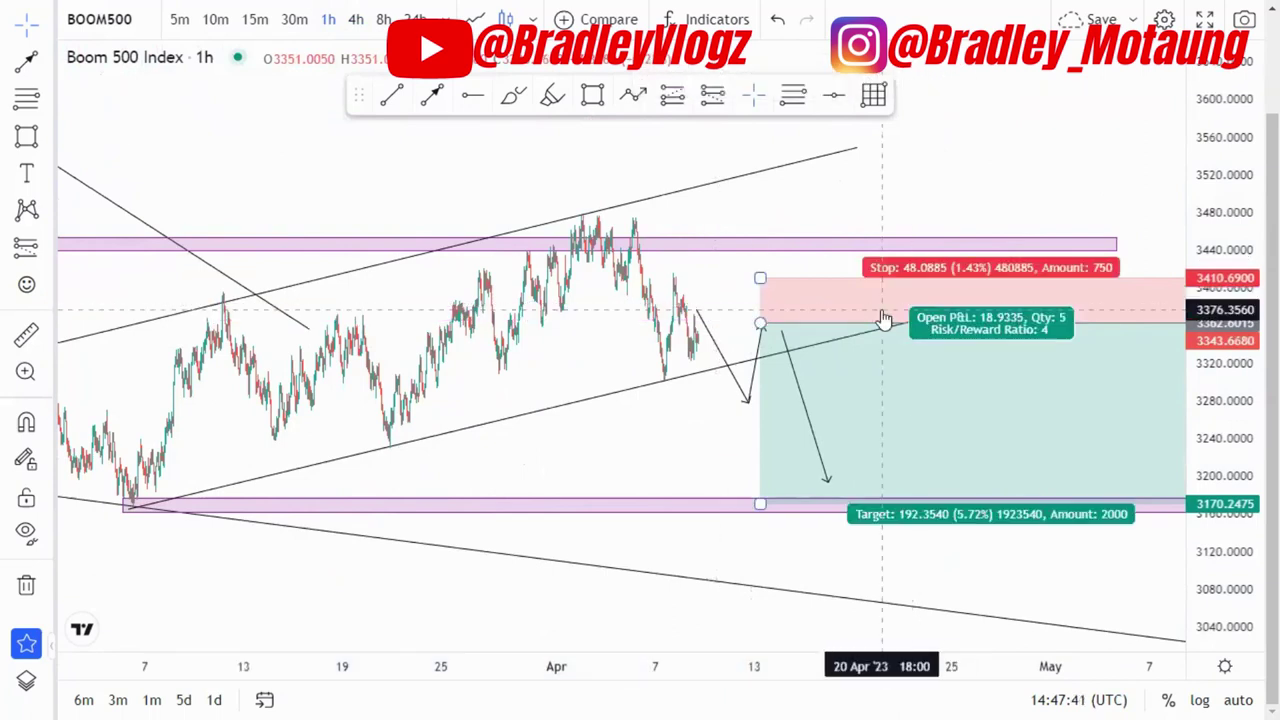
{"action": "left_click", "coordinate": [877, 84]}
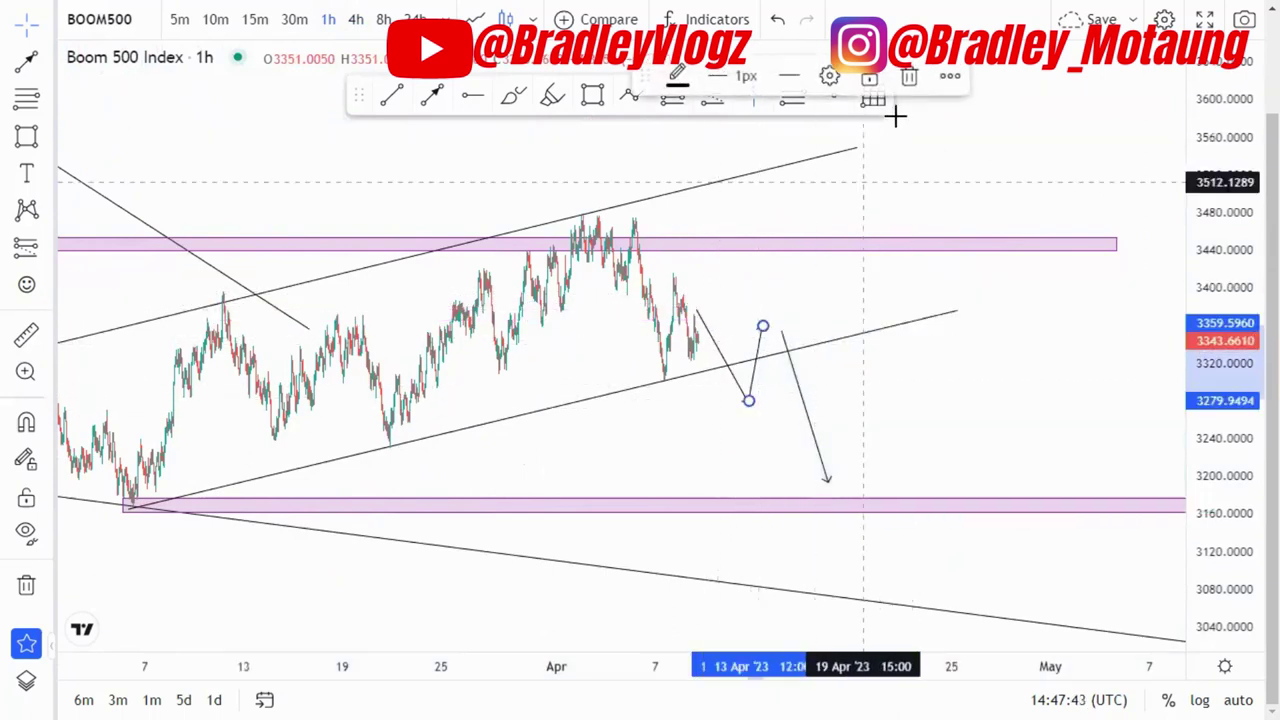
{"action": "left_click", "coordinate": [717, 350]}
{"action": "left_click", "coordinate": [912, 78]}
{"action": "left_click", "coordinate": [814, 429]}
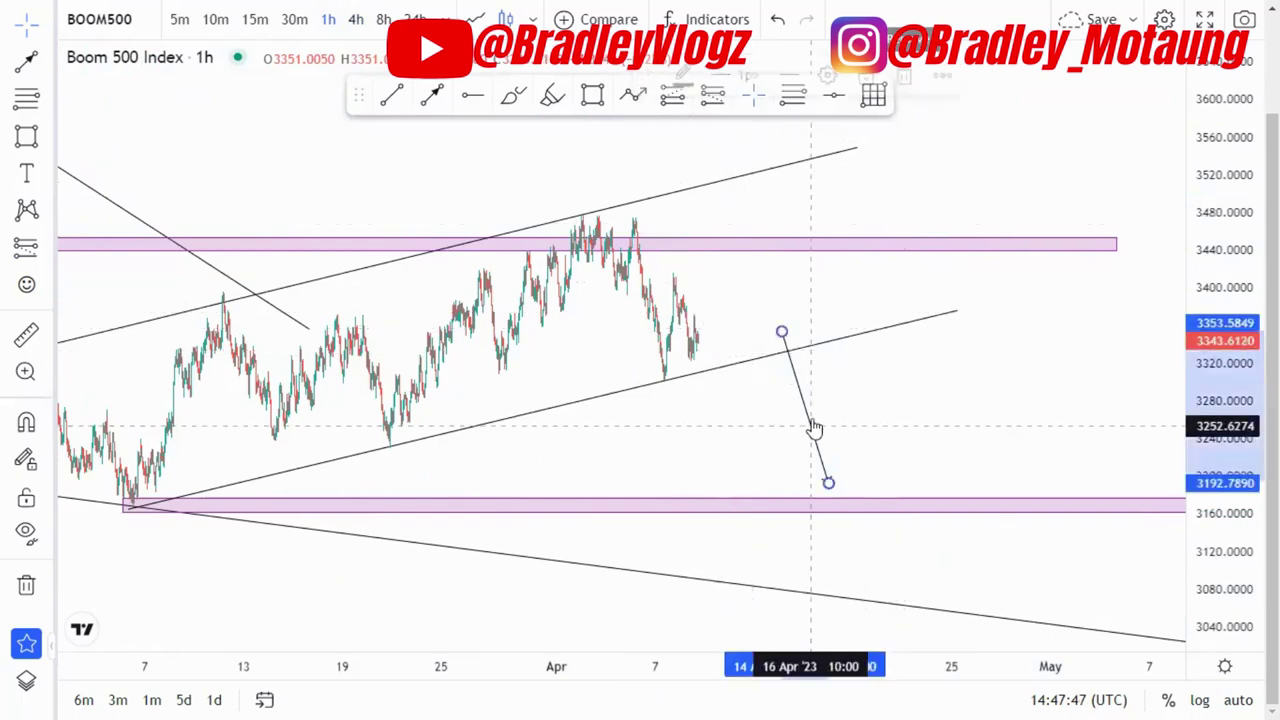
{"action": "left_click", "coordinate": [912, 78]}
- Draw a descending channel over the 5–7 April fall, with trend lines from about 3476 to 3327 and from about 3428 to 3300
{"action": "left_click_drag", "start_coordinate": [817, 323], "coordinate": [1056, 314]}
{"action": "scroll", "coordinate": [999, 471], "scroll_direction": "up", "scroll_amount": 8}
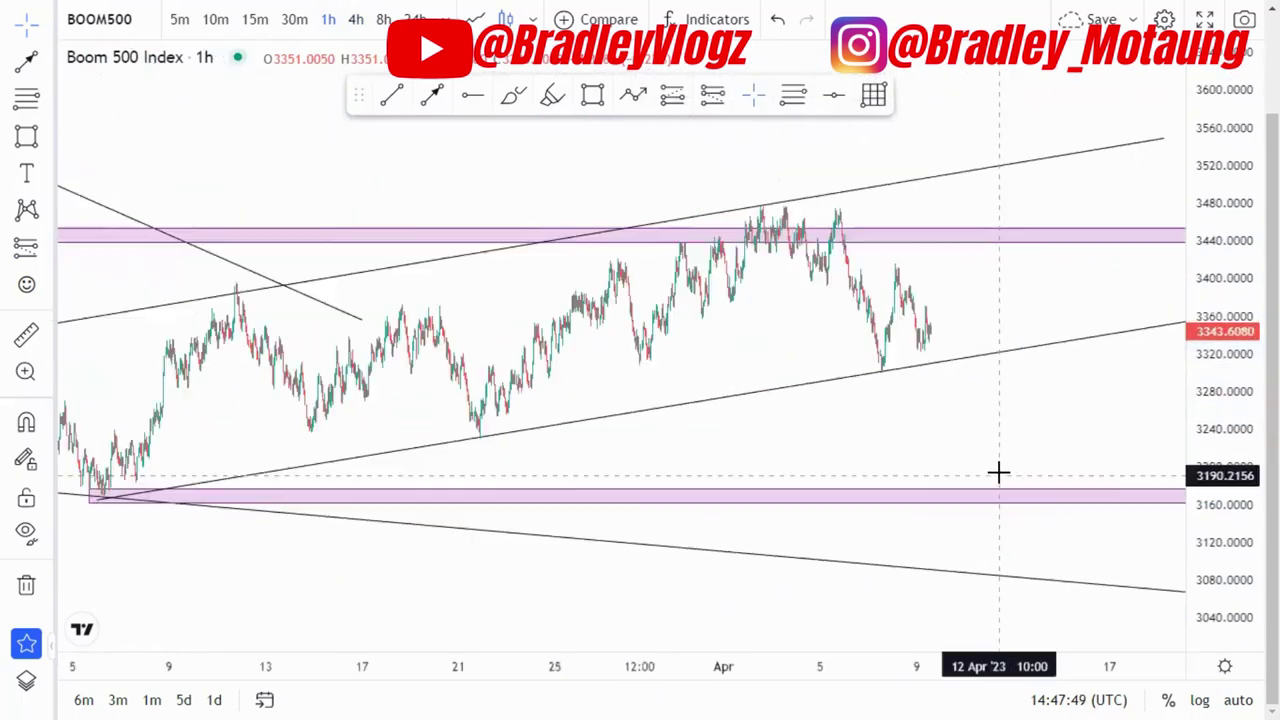
{"action": "left_click_drag", "start_coordinate": [1215, 516], "coordinate": [1215, 280]}
{"action": "scroll", "coordinate": [603, 474], "scroll_direction": "up", "scroll_amount": 3}
{"action": "left_click_drag", "start_coordinate": [361, 323], "coordinate": [632, 451]}
{"action": "scroll", "coordinate": [654, 463], "scroll_direction": "up", "scroll_amount": 3}
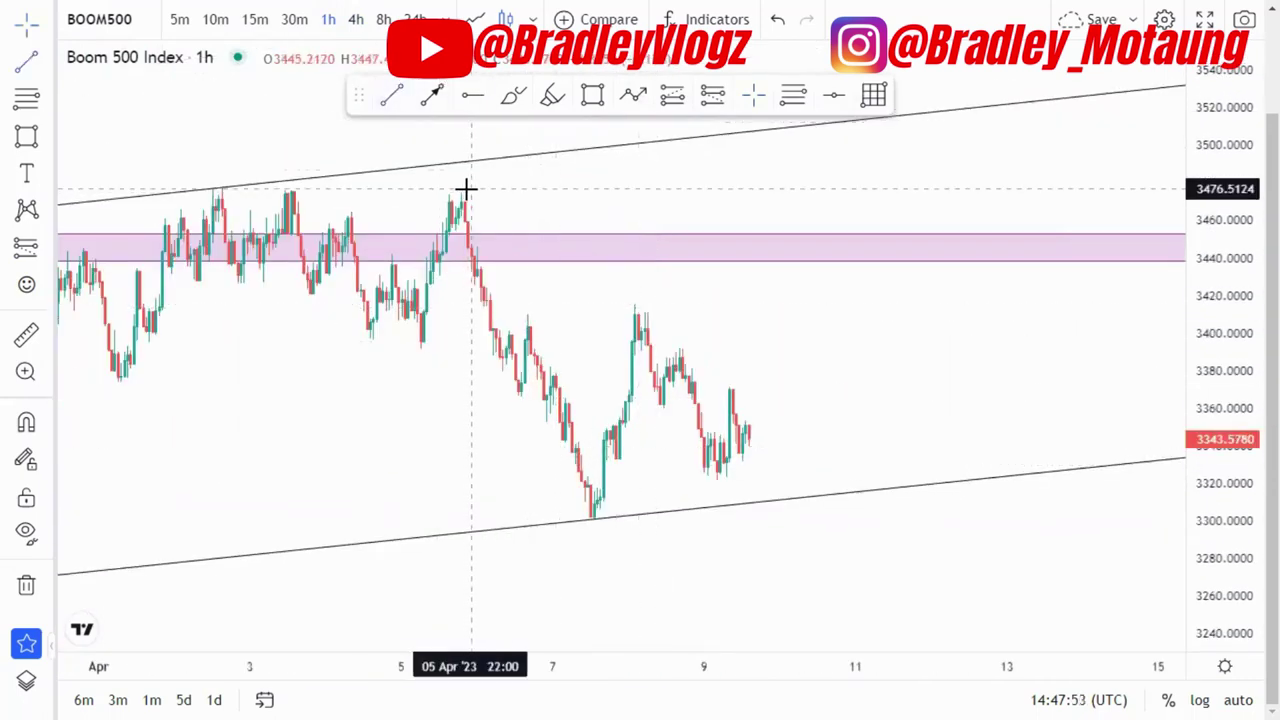
{"action": "left_click", "coordinate": [607, 463]}
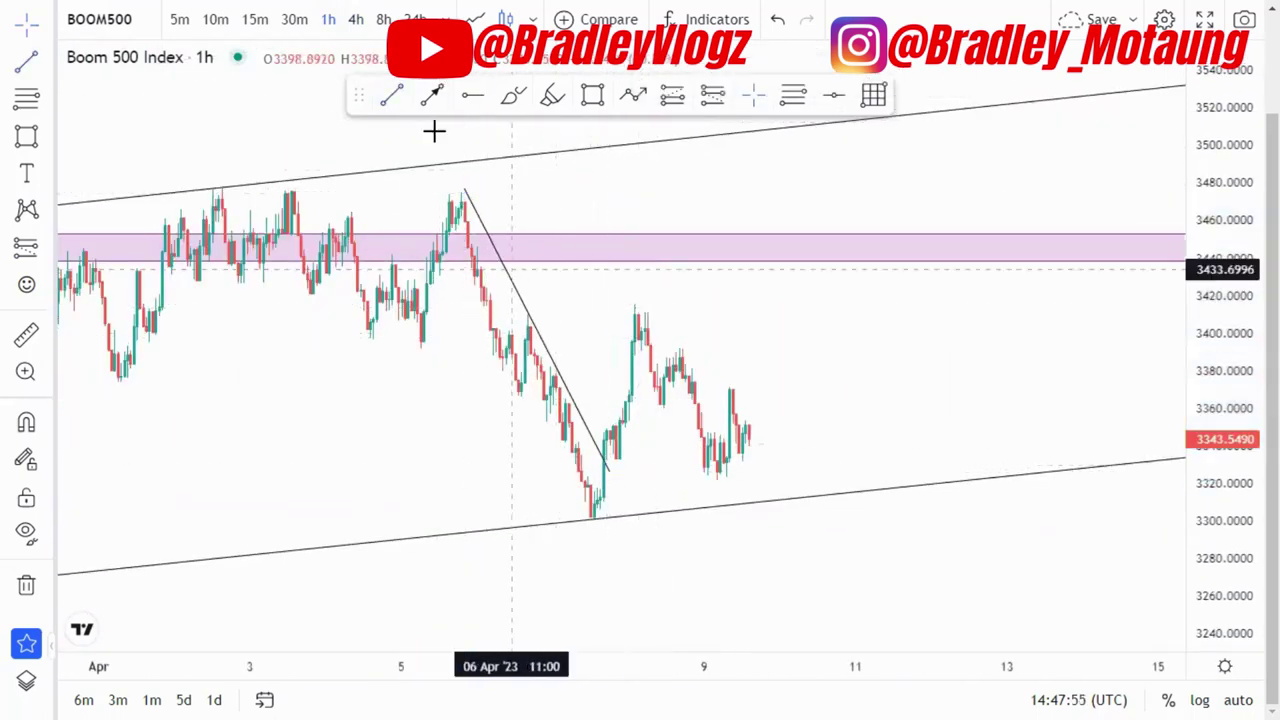
{"action": "left_click", "coordinate": [434, 280]}
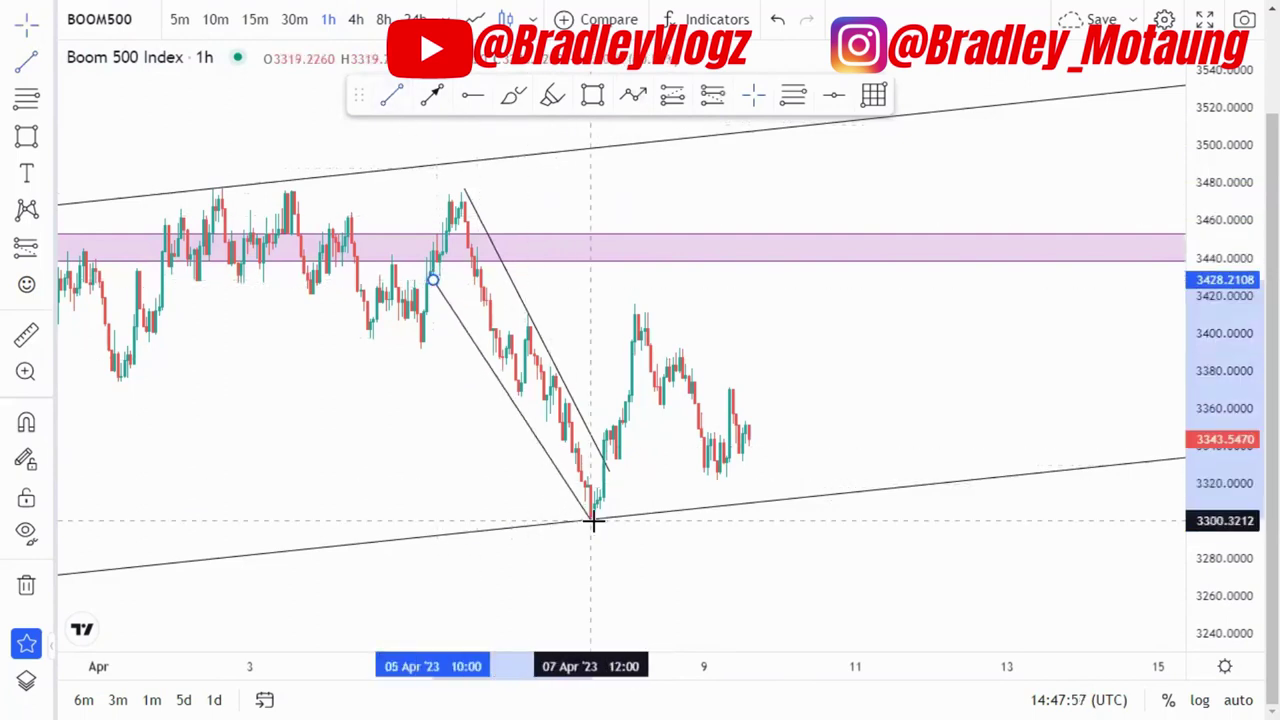
{"action": "left_click", "coordinate": [593, 519]}
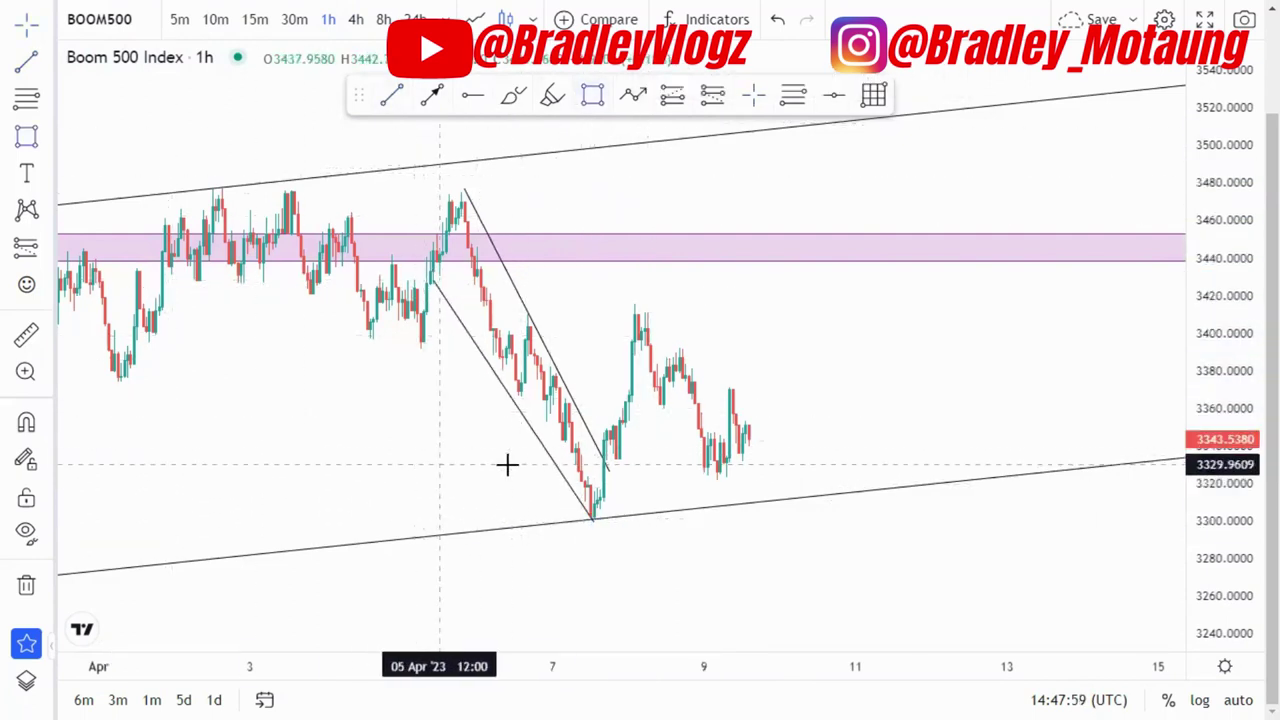
- Draw a thin rectangle zone at about 3336–3331 from 6 April 22:00 to 10 April
{"action": "left_click", "coordinate": [546, 452]}
{"action": "left_click", "coordinate": [780, 462]}
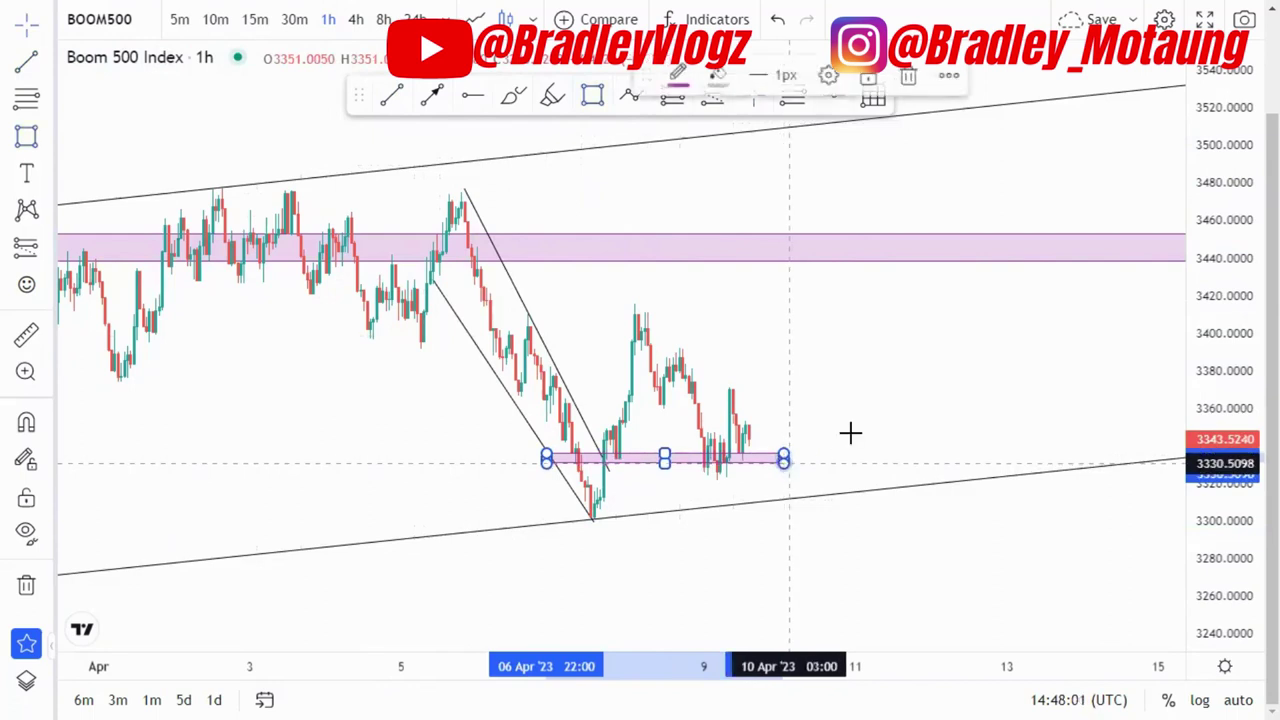
{"action": "left_click", "coordinate": [723, 366]}
- Draw a thin rectangle zone at about 3371–3366 from 29 March to just before 12 April
{"action": "scroll", "coordinate": [529, 329], "scroll_direction": "down", "scroll_amount": 2}
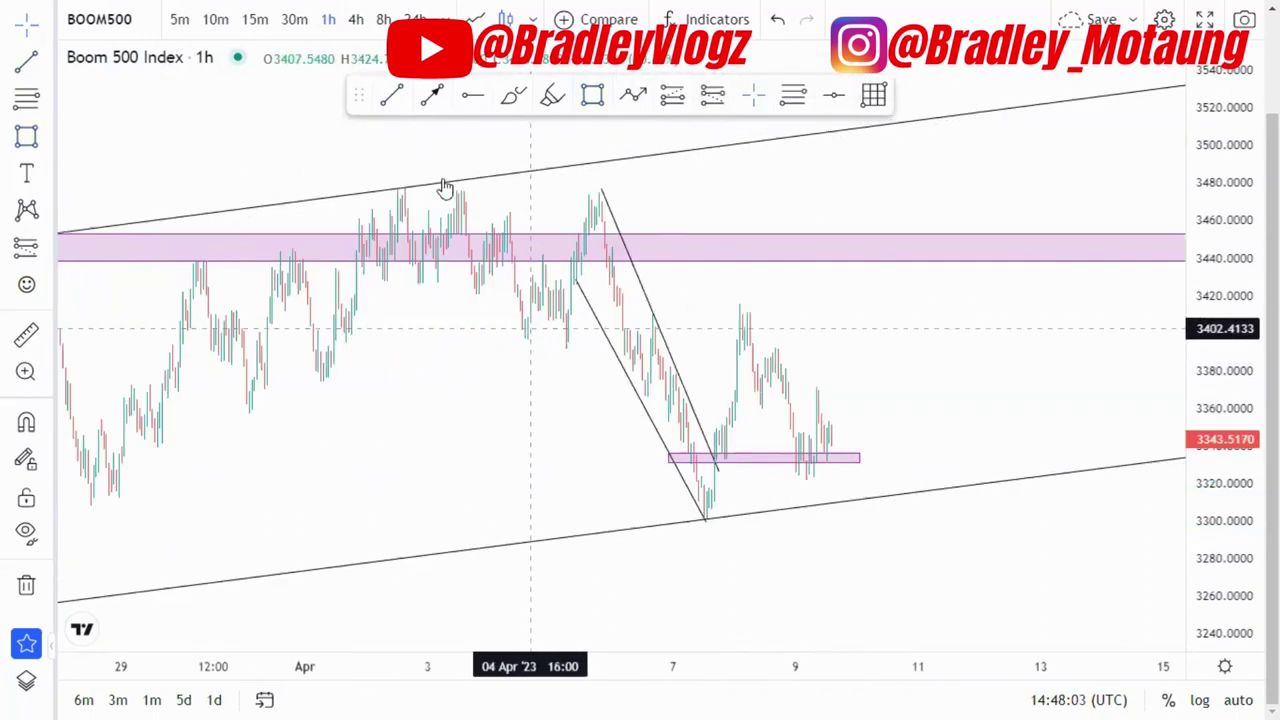
{"action": "mouse_move", "coordinate": [160, 390]}
{"action": "left_mouse_down"}
{"action": "mouse_move", "coordinate": [900, 414]}
{"action": "mouse_move", "coordinate": [962, 394]}
{"action": "left_mouse_up"}
{"action": "left_click", "coordinate": [838, 440]}
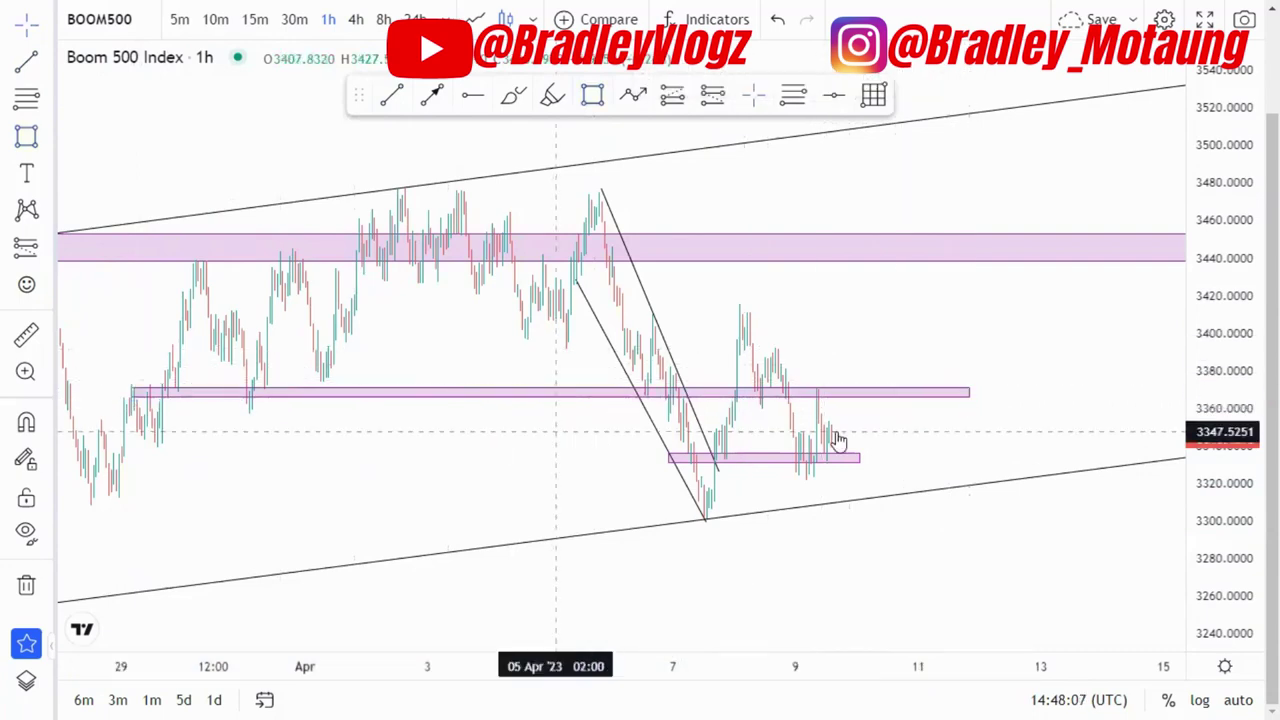
- Draw a second descending channel over the 8–9 April fall, with trend lines from about 3418 to 3338 and from about 3381 to 3318
{"action": "scroll", "coordinate": [850, 447], "scroll_direction": "up", "scroll_amount": 3}
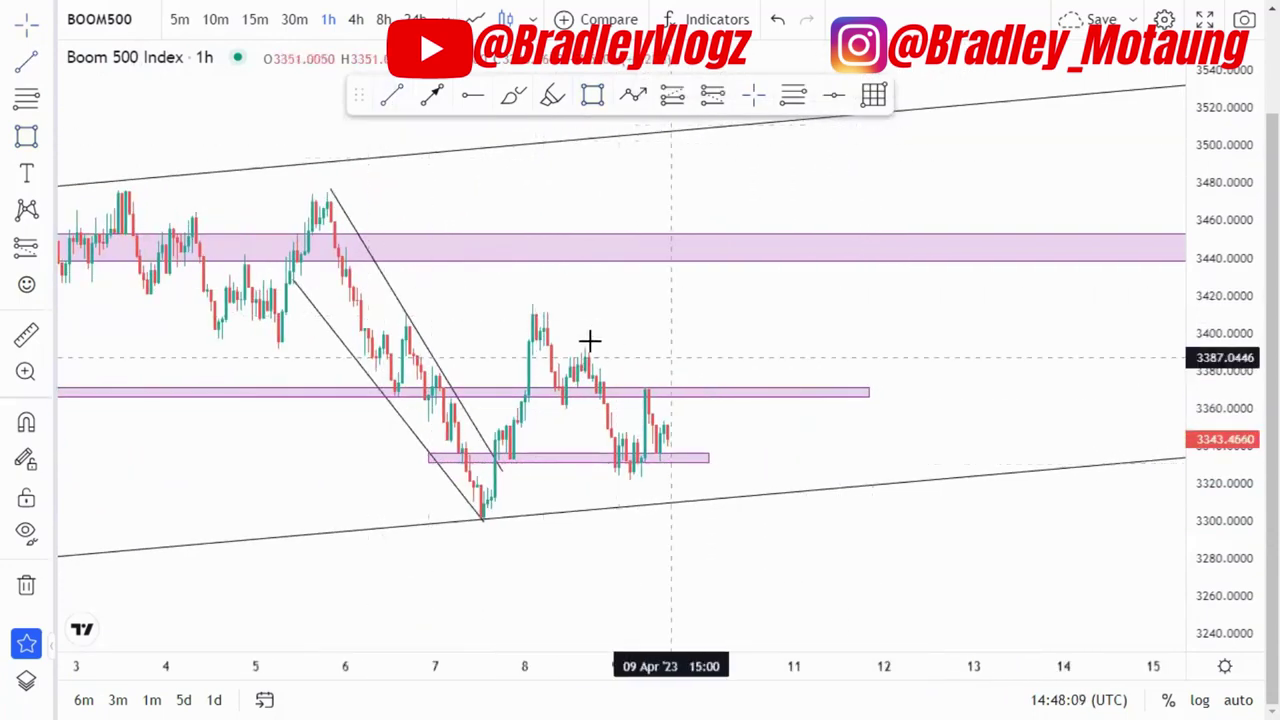
{"action": "left_click", "coordinate": [540, 300]}
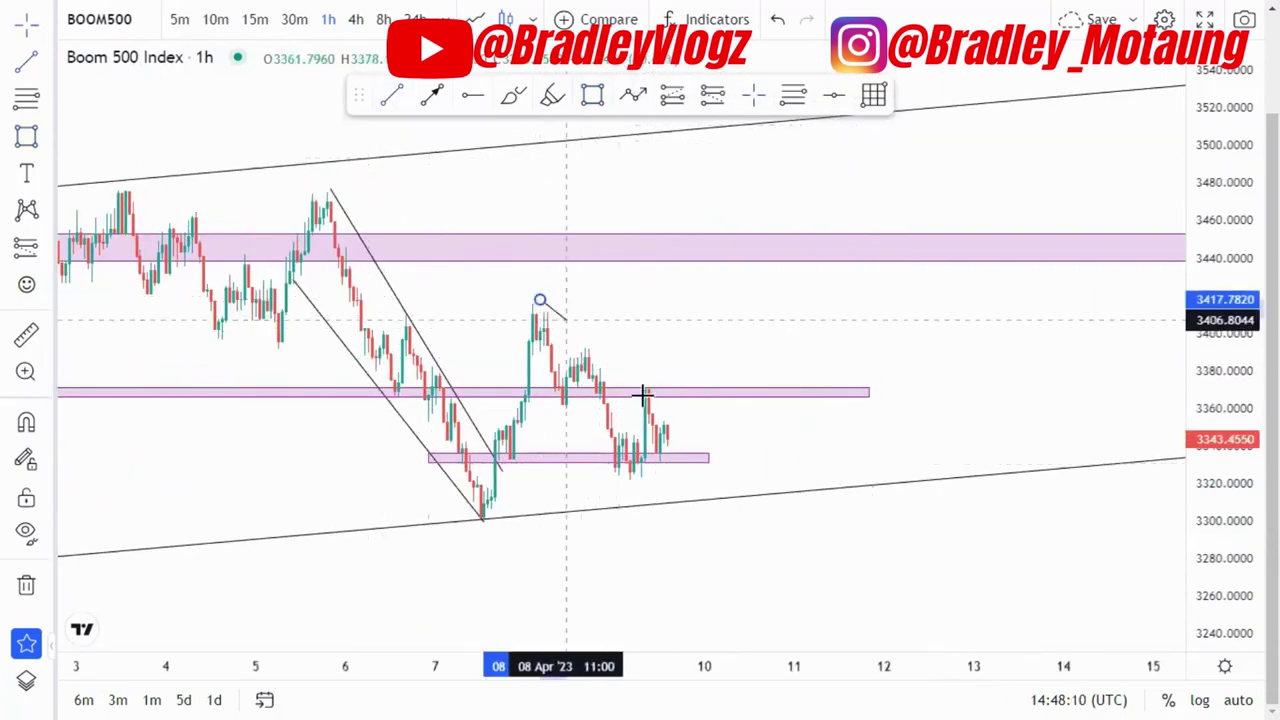
{"action": "left_click", "coordinate": [659, 447]}
{"action": "left_click_drag", "start_coordinate": [544, 305], "coordinate": [544, 298]}
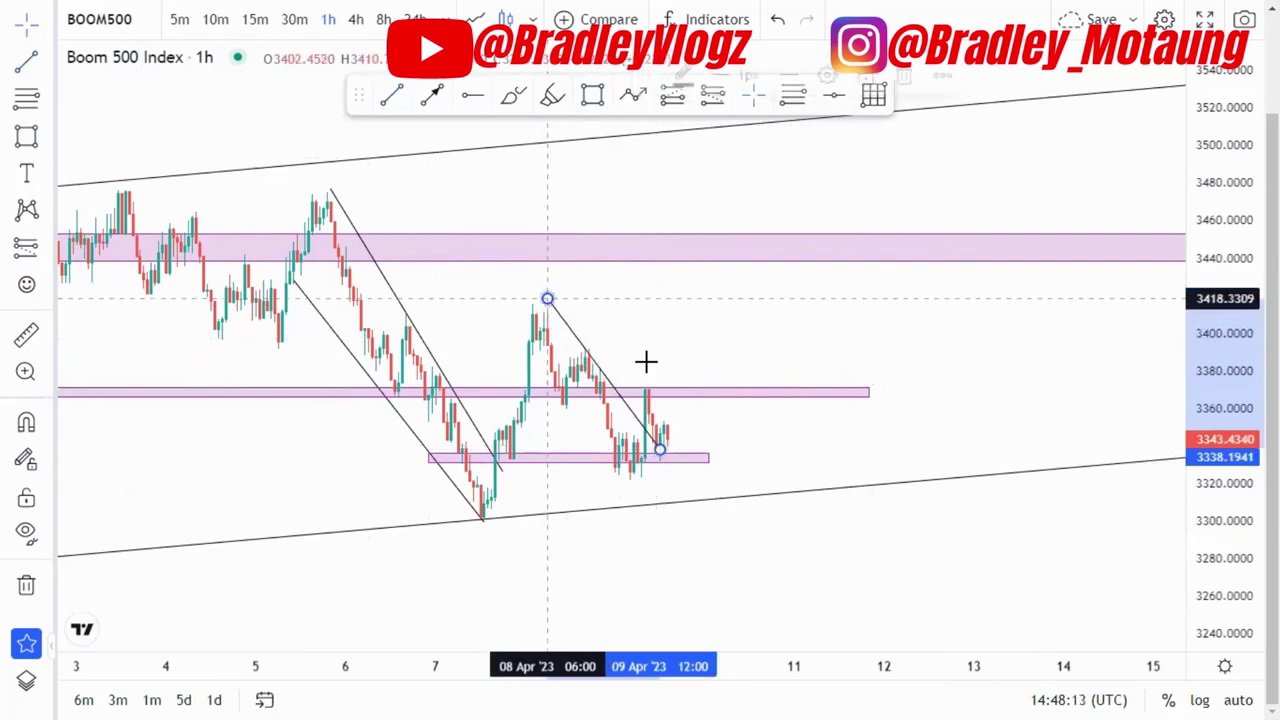
{"action": "left_click", "coordinate": [666, 452]}
{"action": "left_click", "coordinate": [432, 96]}
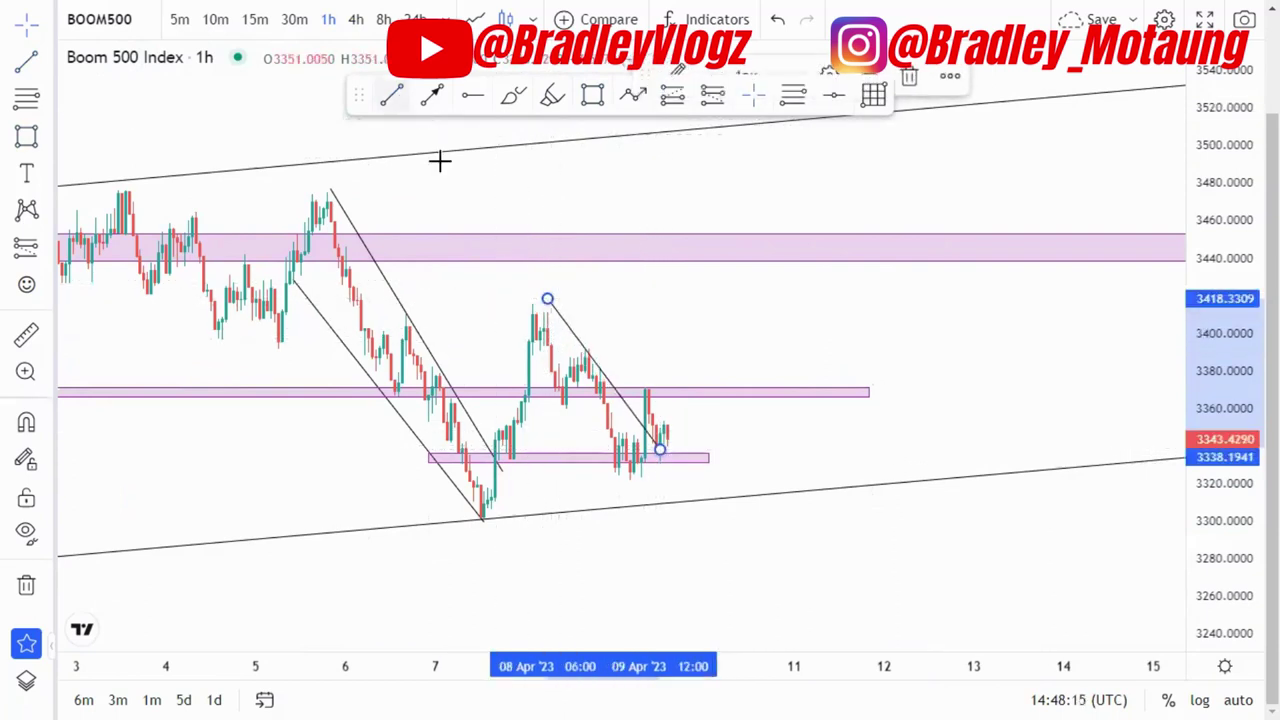
{"action": "left_click", "coordinate": [528, 380]}
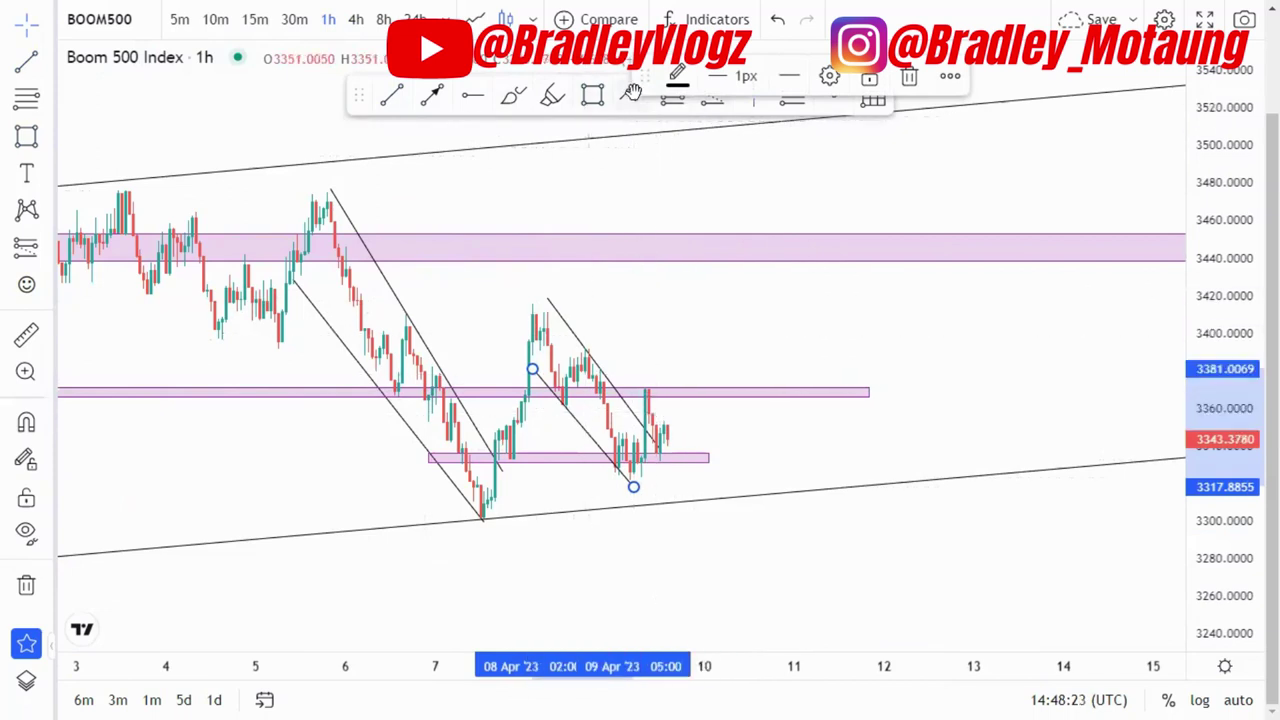
- Draw a path from the latest candle up to about 3388, back to 3368, then up to the rising channel's top near 3511
{"action": "left_click", "coordinate": [632, 95]}
{"action": "left_click", "coordinate": [667, 403]}
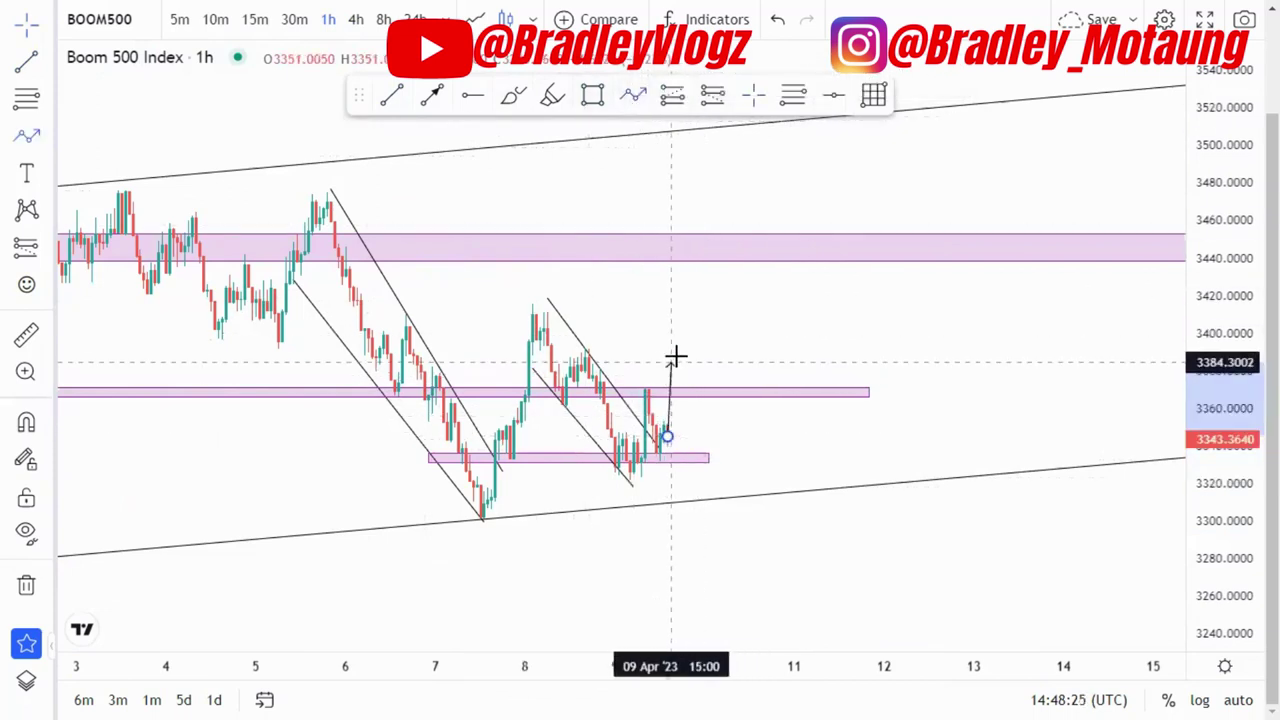
{"action": "left_click", "coordinate": [693, 390]}
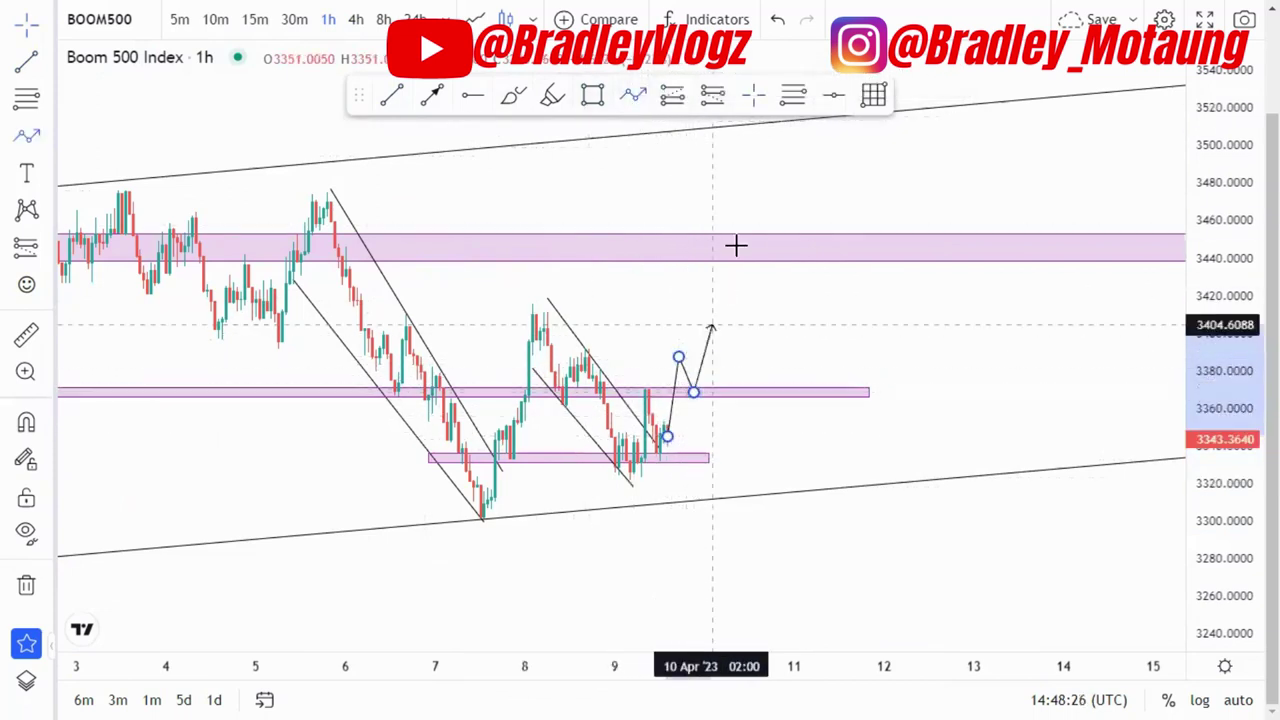
{"action": "double_click", "coordinate": [740, 123]}
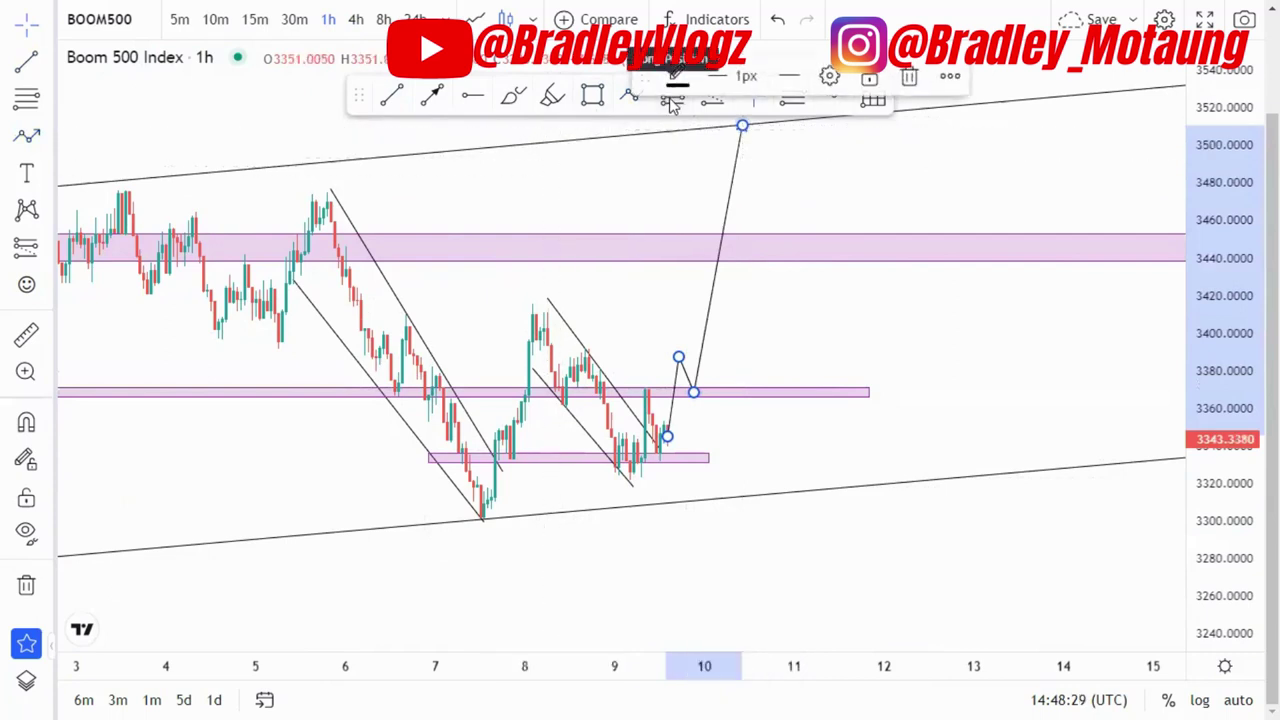
- Place a long position at the path's retest, entry 3370.03, with its stop at about 3356.31 and its target at about 3505.60
{"action": "left_click", "coordinate": [672, 103]}
{"action": "left_click", "coordinate": [697, 389]}
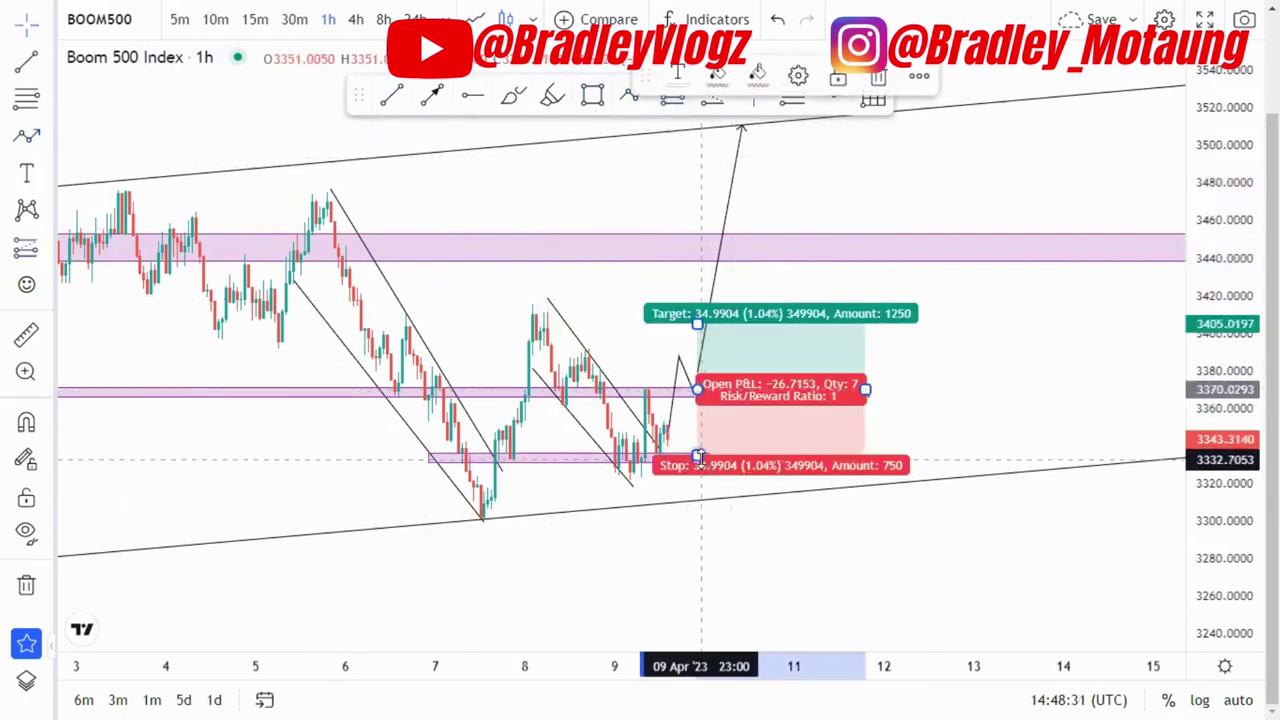
{"action": "left_click_drag", "start_coordinate": [697, 457], "coordinate": [697, 416]}
{"action": "left_click_drag", "start_coordinate": [697, 323], "coordinate": [697, 134]}
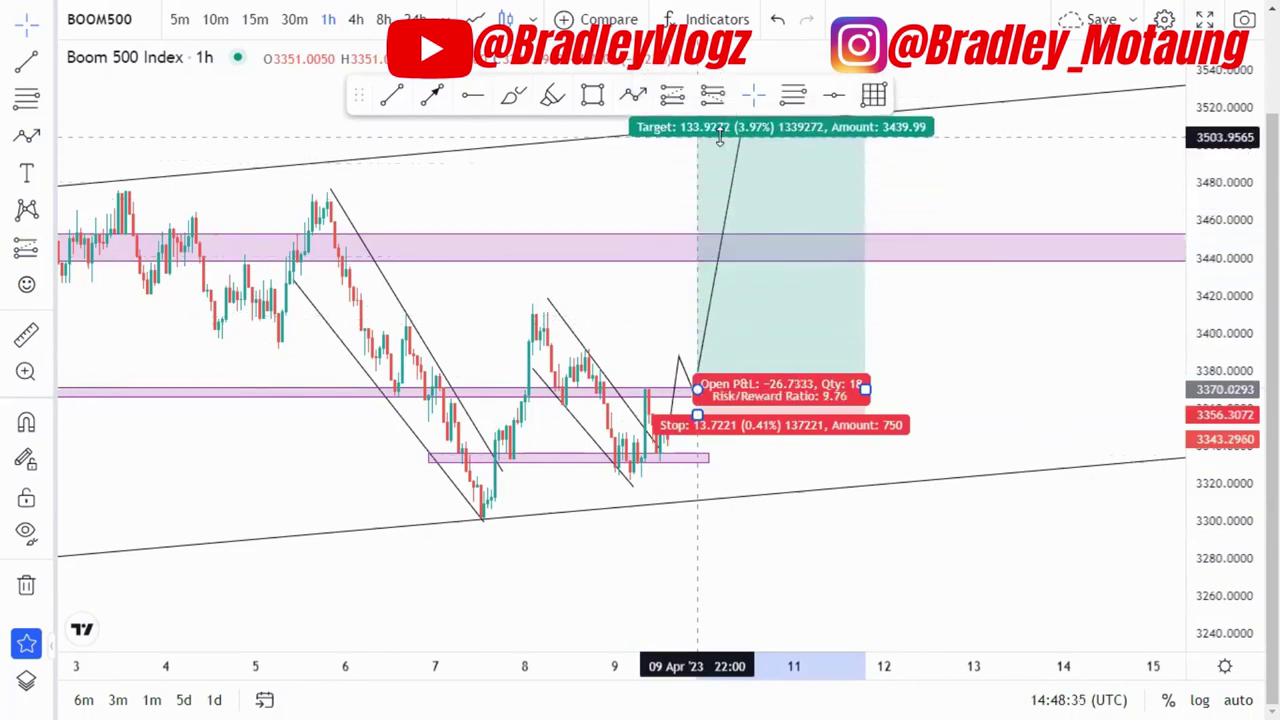
{"action": "left_click", "coordinate": [660, 360]}
{"action": "scroll", "coordinate": [660, 360], "scroll_direction": "down", "scroll_amount": 8}
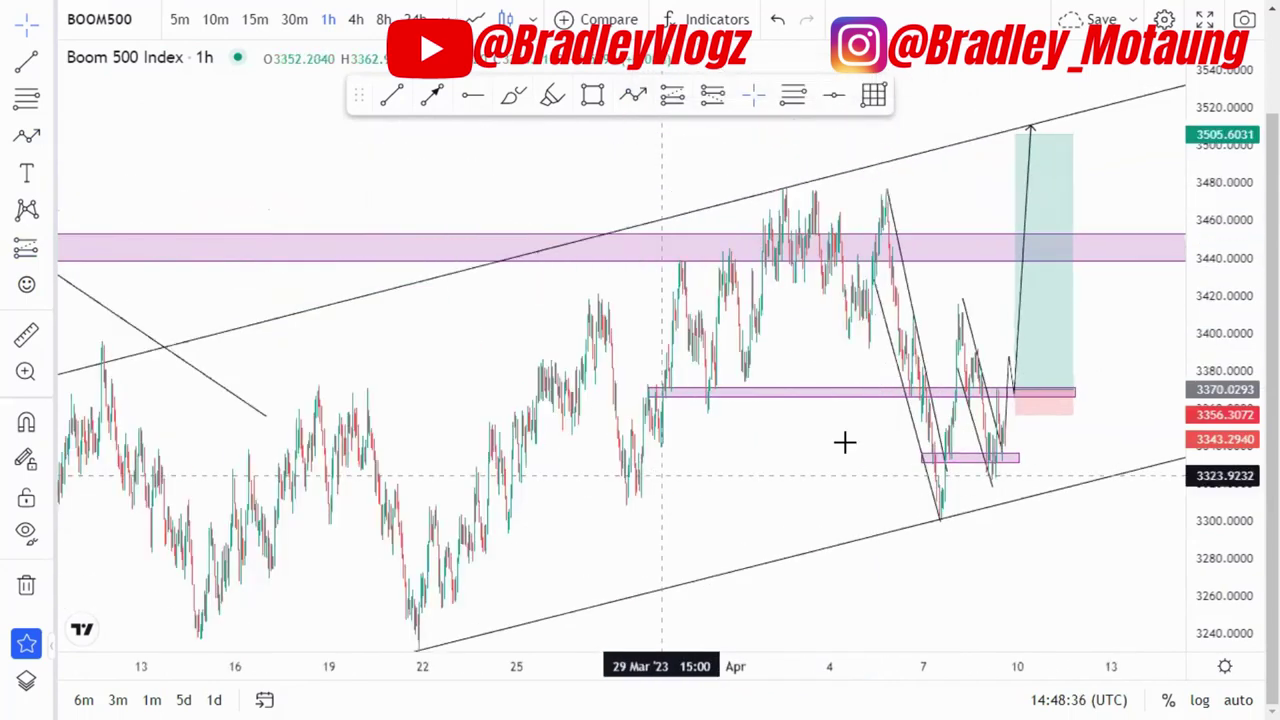
{"action": "scroll", "coordinate": [1092, 585], "scroll_direction": "down", "scroll_amount": 4}
{"action": "left_click_drag", "start_coordinate": [634, 554], "coordinate": [486, 551]}
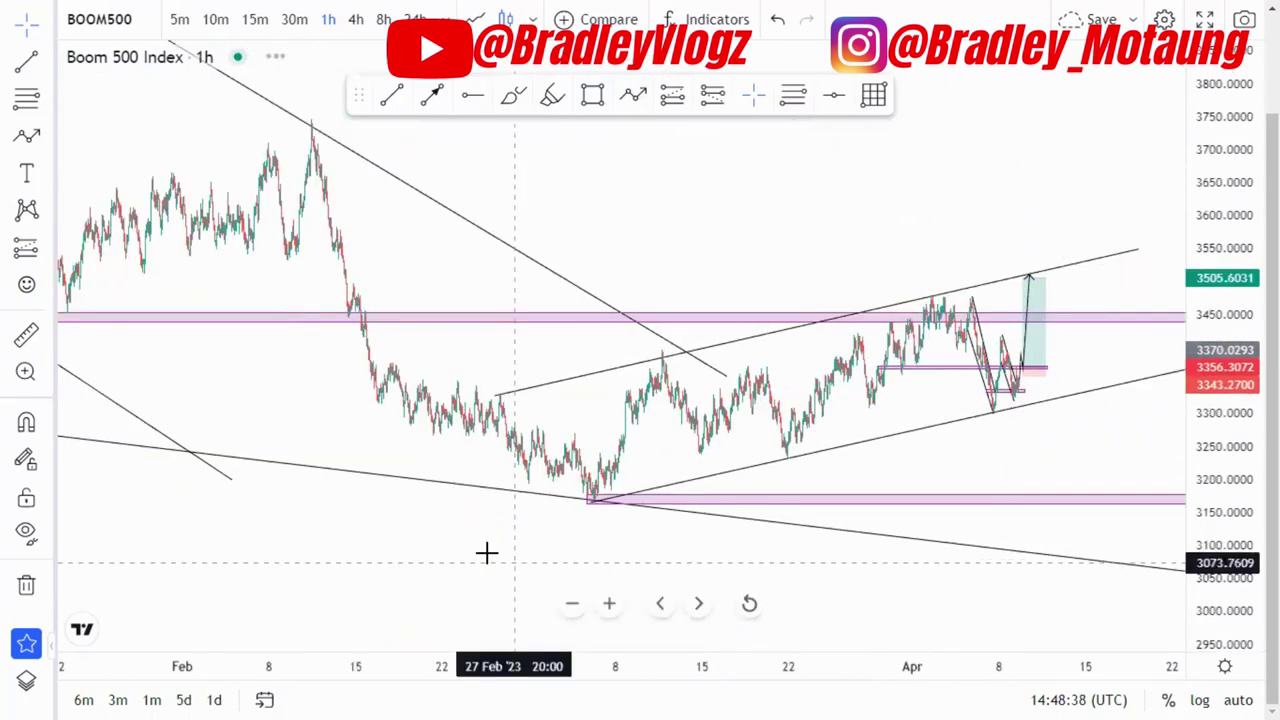
{"action": "left_click_drag", "start_coordinate": [1207, 392], "coordinate": [1207, 245]}
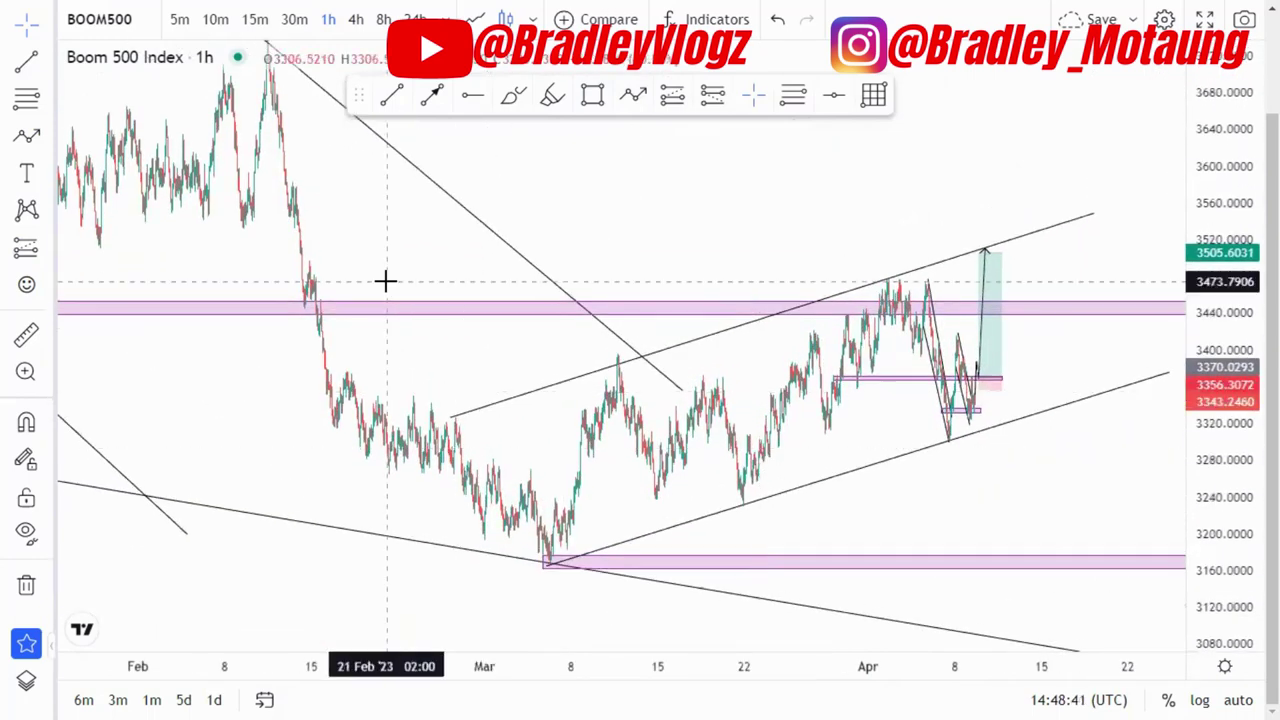